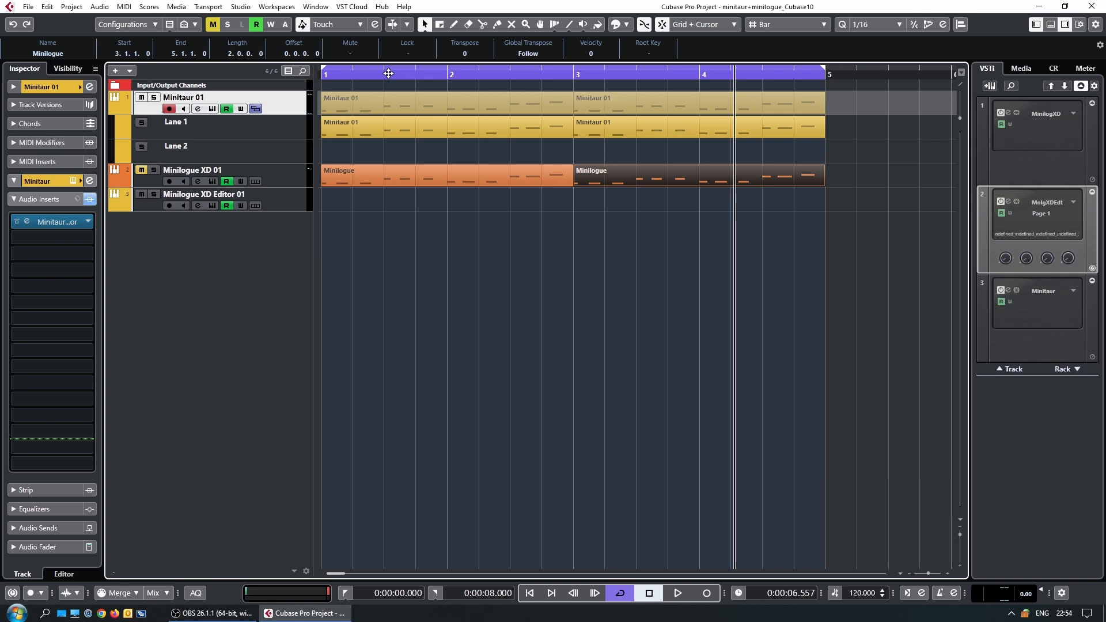
# Step: Play the looped section to hear the Minitaur 01 part, and stop playback
pyautogui.press('space')
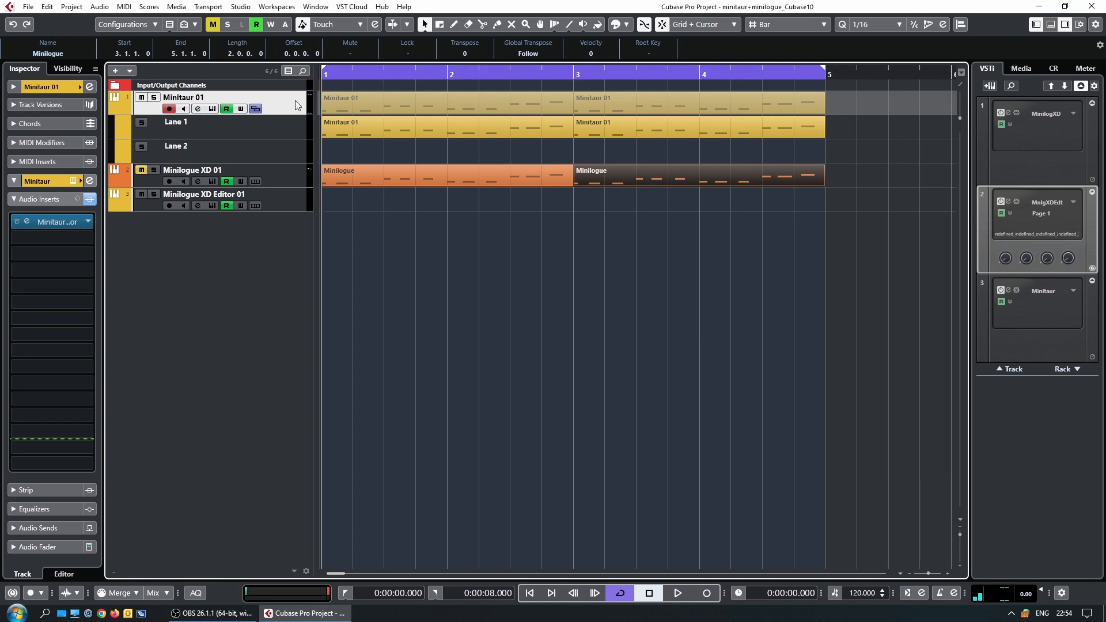
pyautogui.press('space')
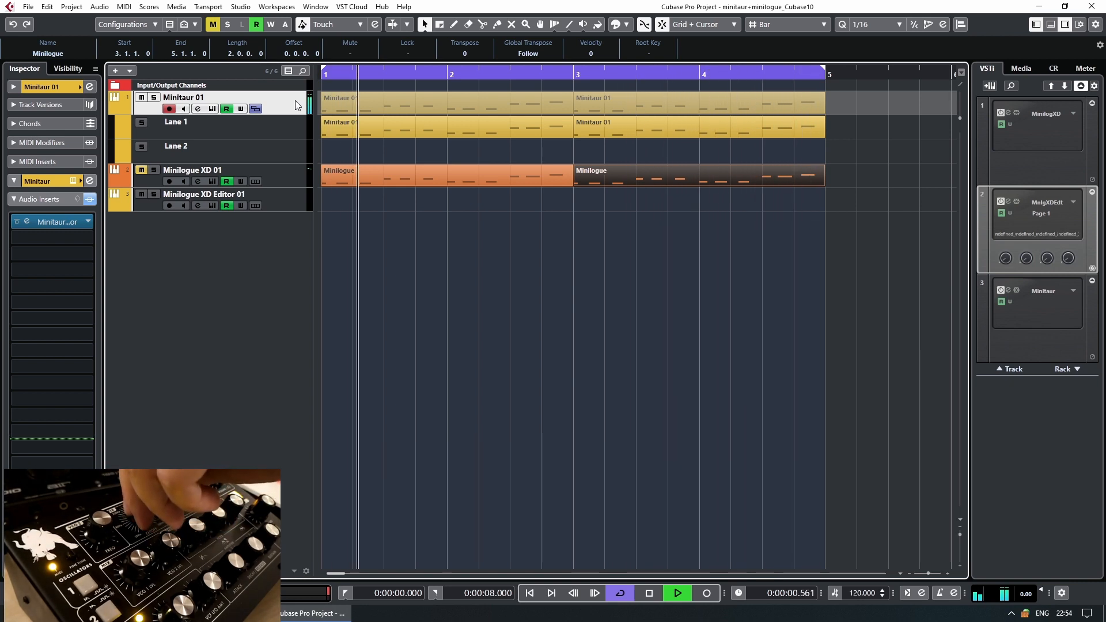
pyautogui.press('space')
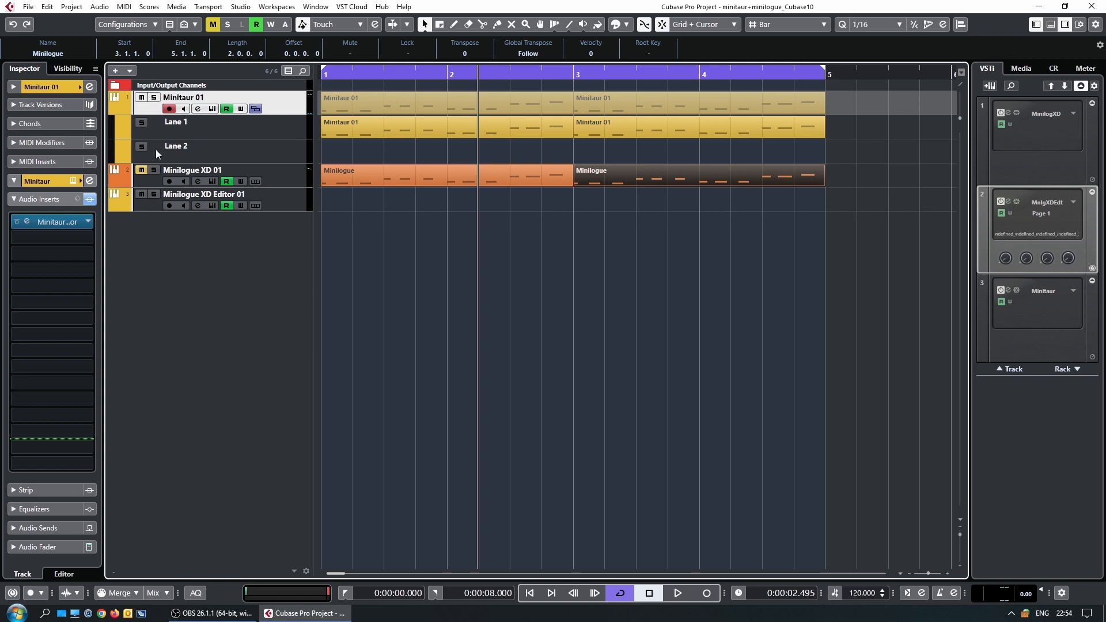
# Step: Open the Minitaur Editor insert of the Minitaur 01 track and the Minilogue XD Editor instrument of its own track
pyautogui.click(28, 220)
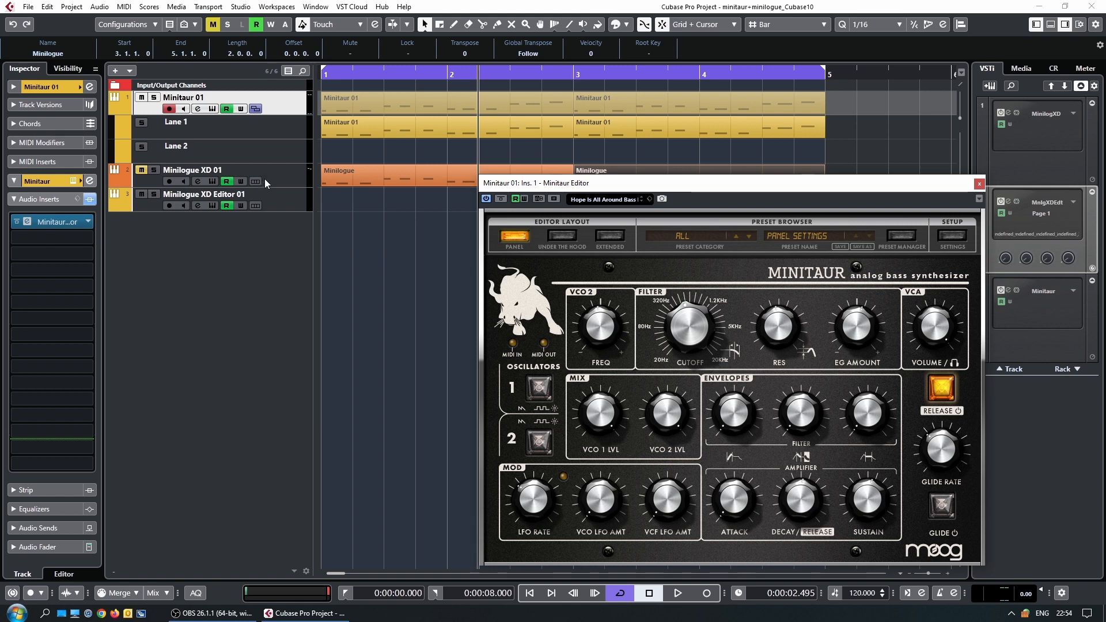
pyautogui.click(268, 197)
pyautogui.click(73, 182)
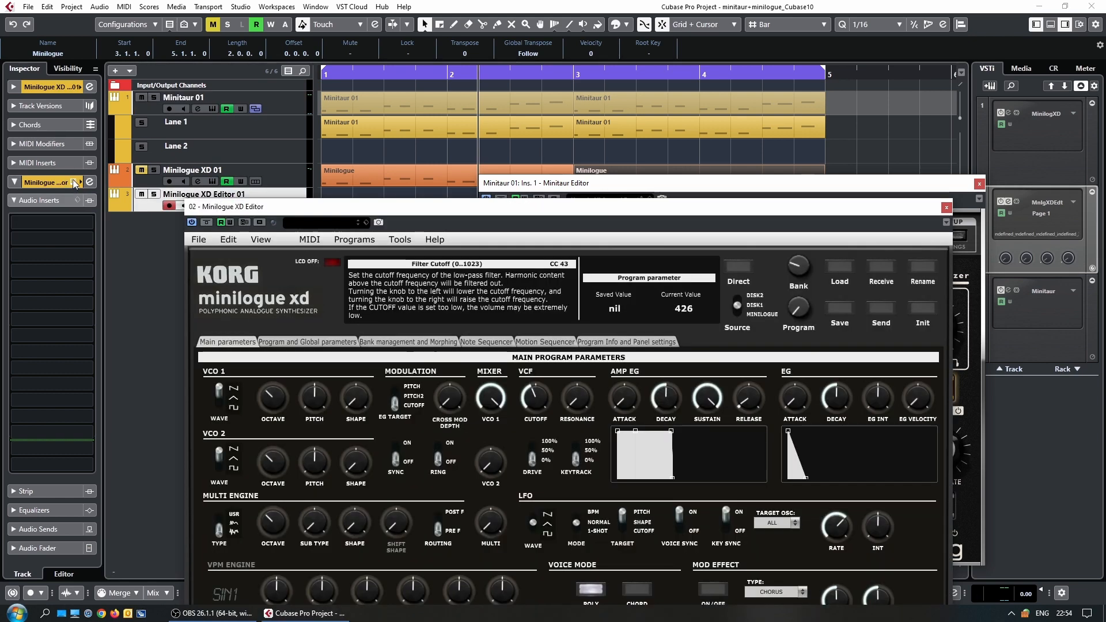
pyautogui.moveTo(284, 207); pyautogui.dragTo(332, 115)
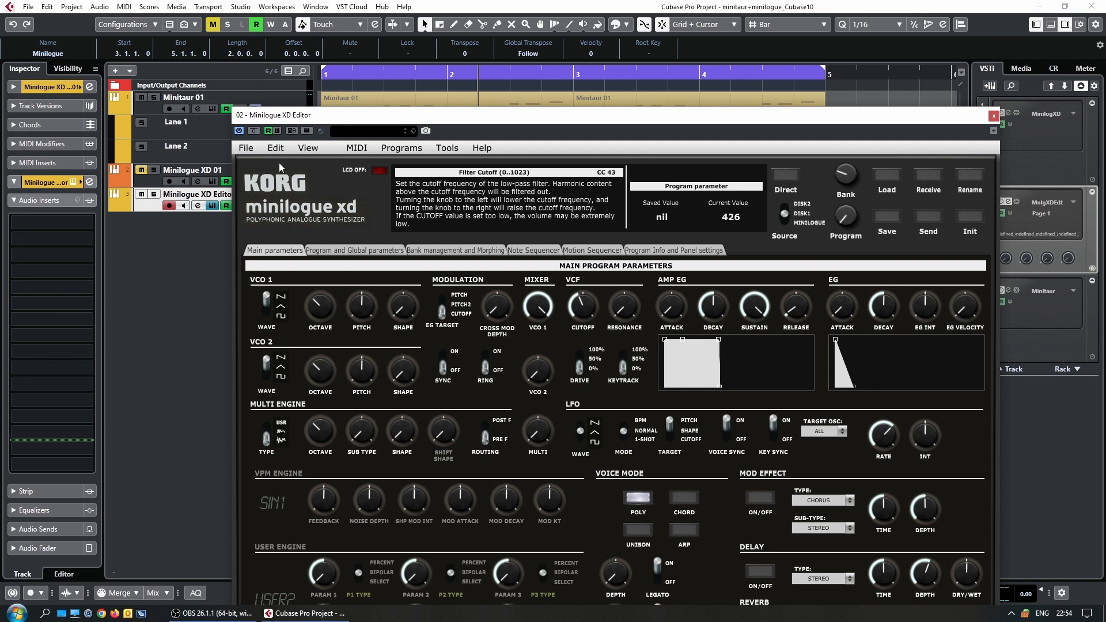
# Step: Look through the Minilogue XD Editor's menus and close its window
pyautogui.click(482, 149)
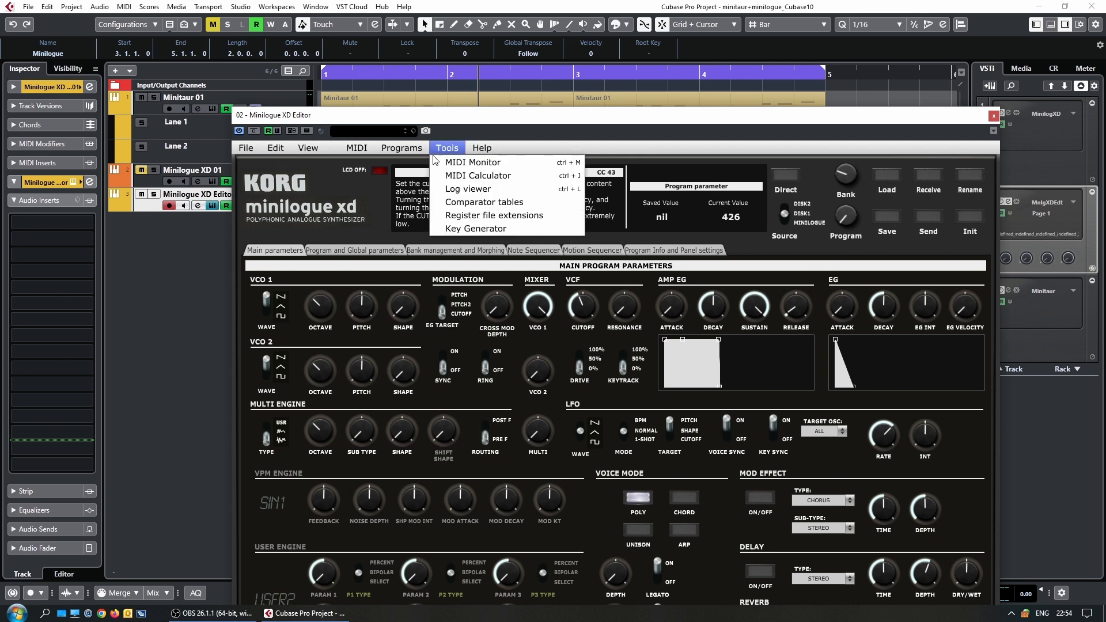
pyautogui.click(536, 138)
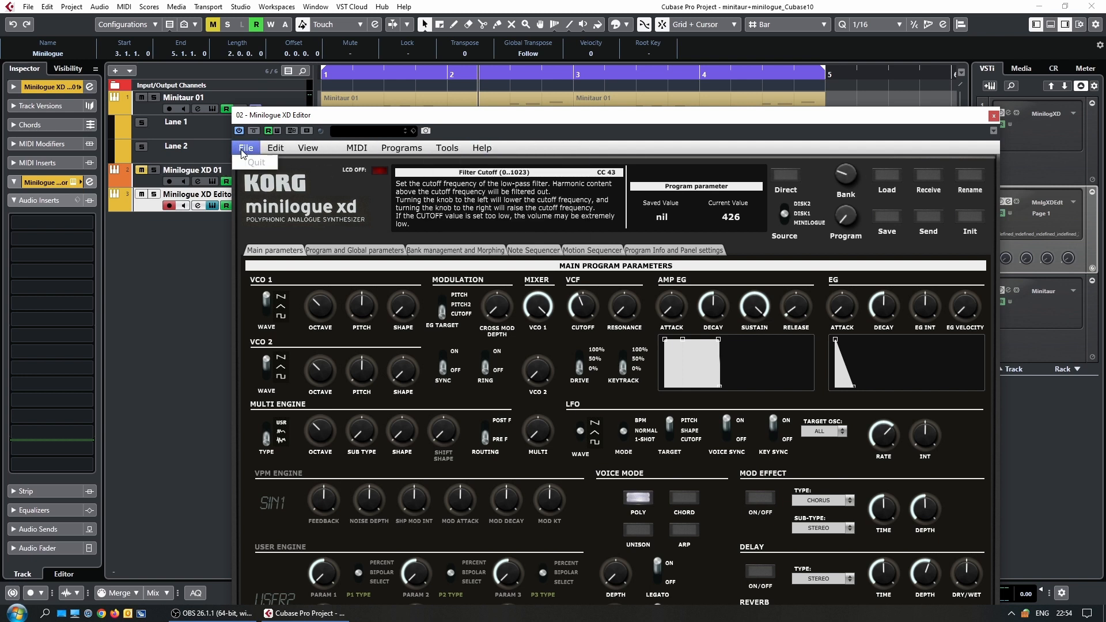
pyautogui.click(246, 148)
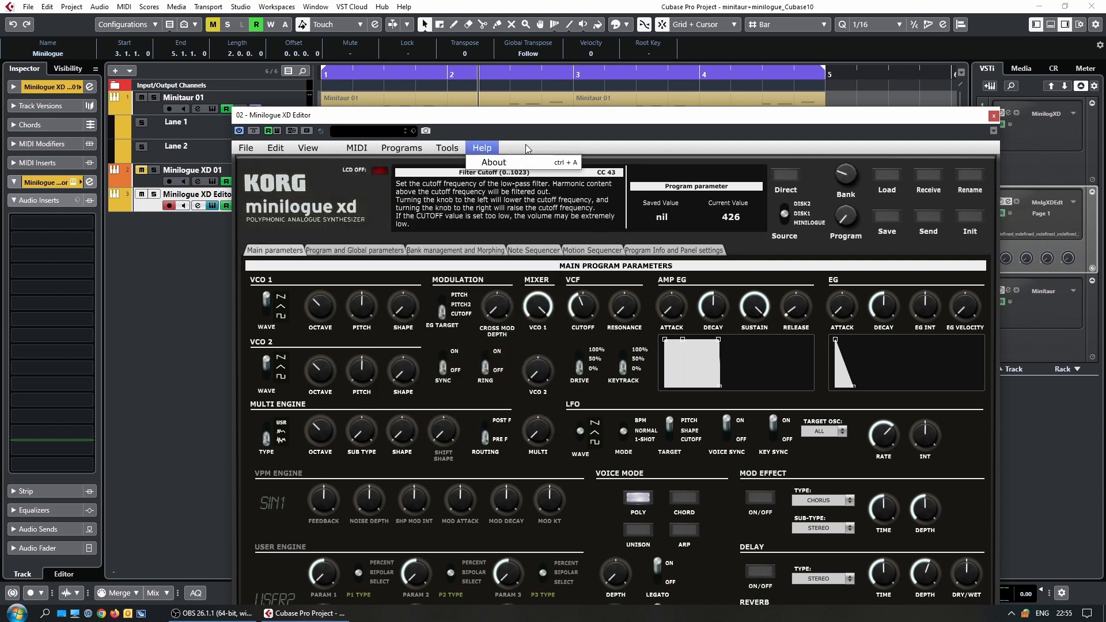
pyautogui.click(526, 146)
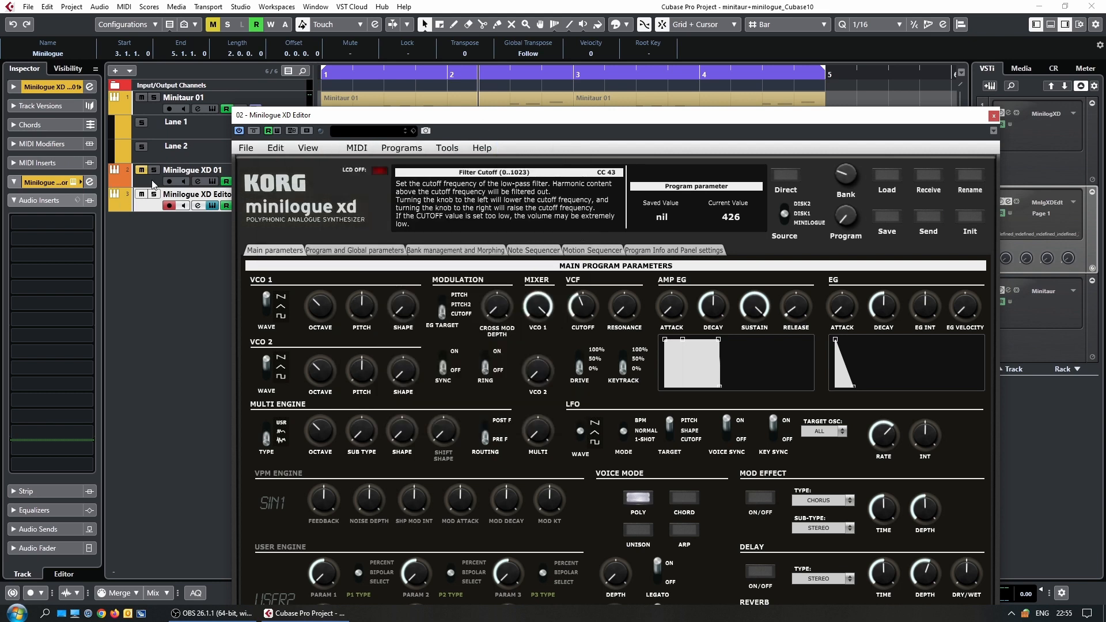
pyautogui.click(989, 116)
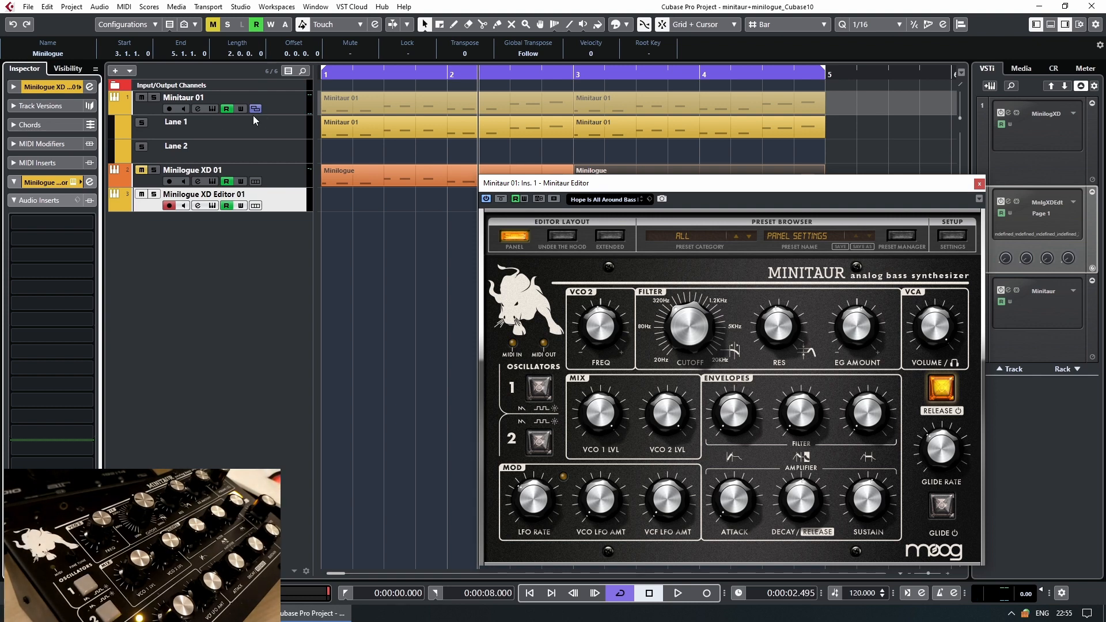
# Step: Select the Minitaur 01 track and enable automation writing on it
pyautogui.moveTo(549, 183); pyautogui.dragTo(501, 159)
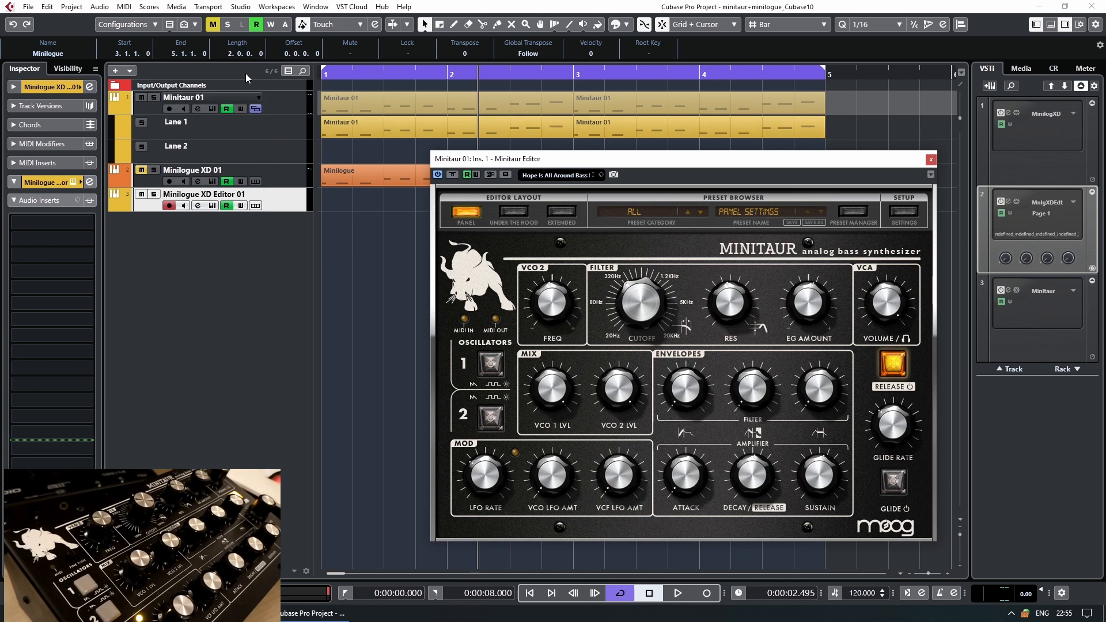
pyautogui.click(272, 95)
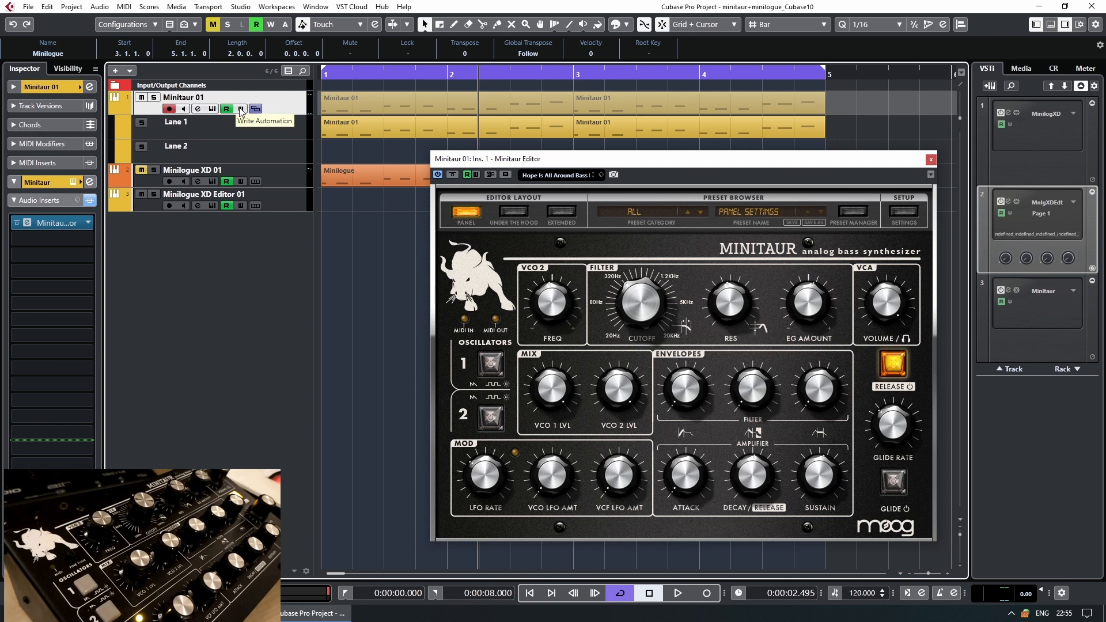
pyautogui.click(241, 109)
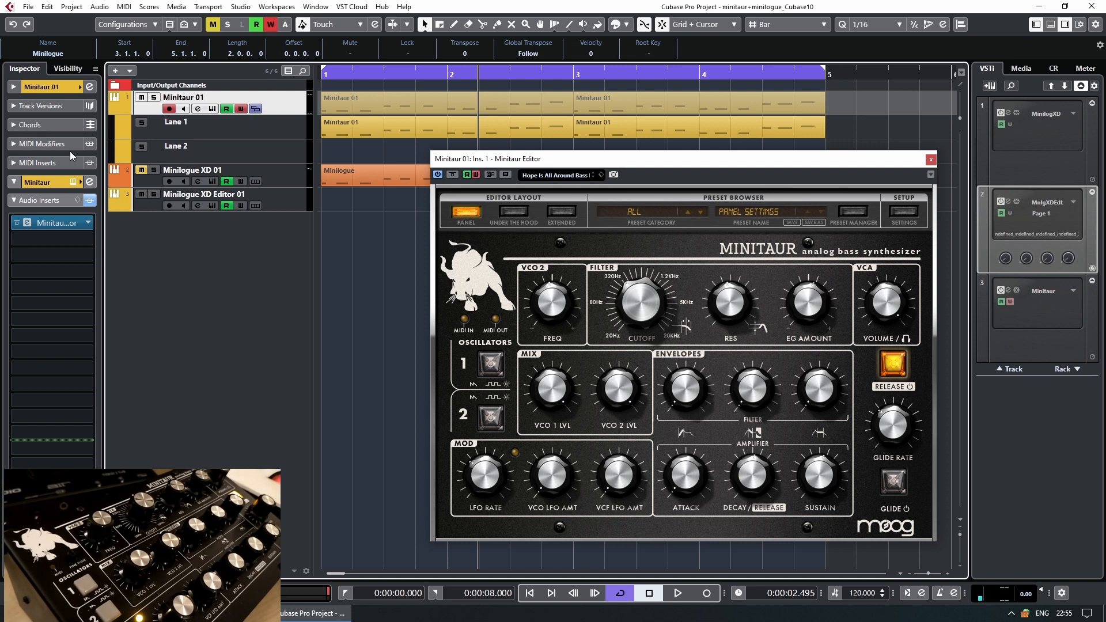
pyautogui.click(277, 8)
pyautogui.moveTo(240, 7)
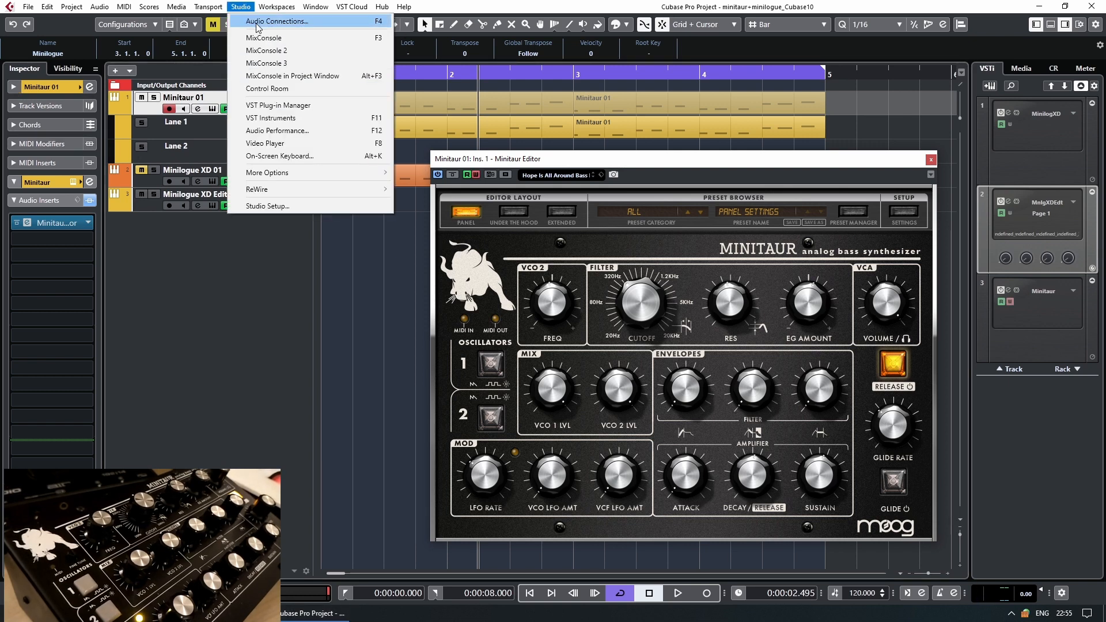
pyautogui.click(624, 7)
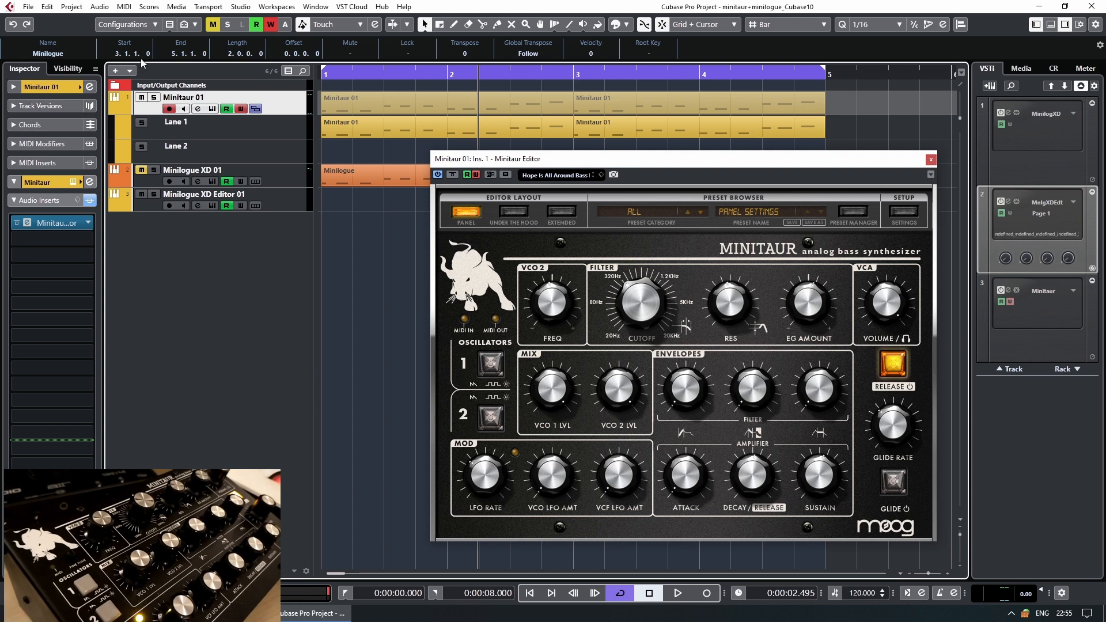
# Step: Write filter cutoff automation for the Minitaur Editor during playback from the start of bar 1, and stop near the end of bar 4
pyautogui.click(327, 72)
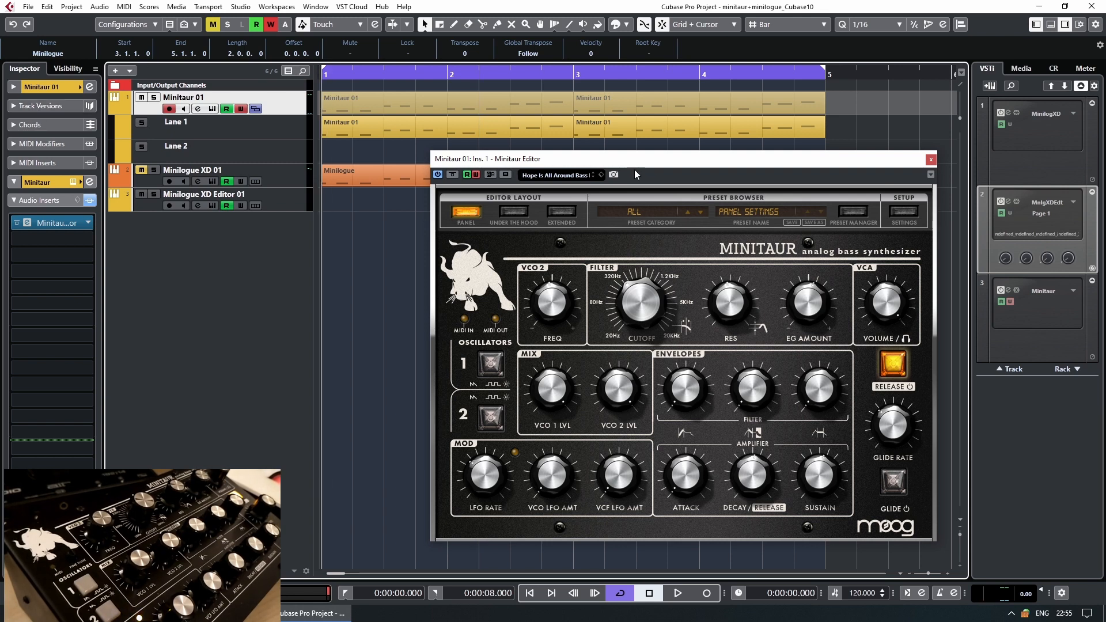
pyautogui.moveTo(630, 166); pyautogui.dragTo(732, 146)
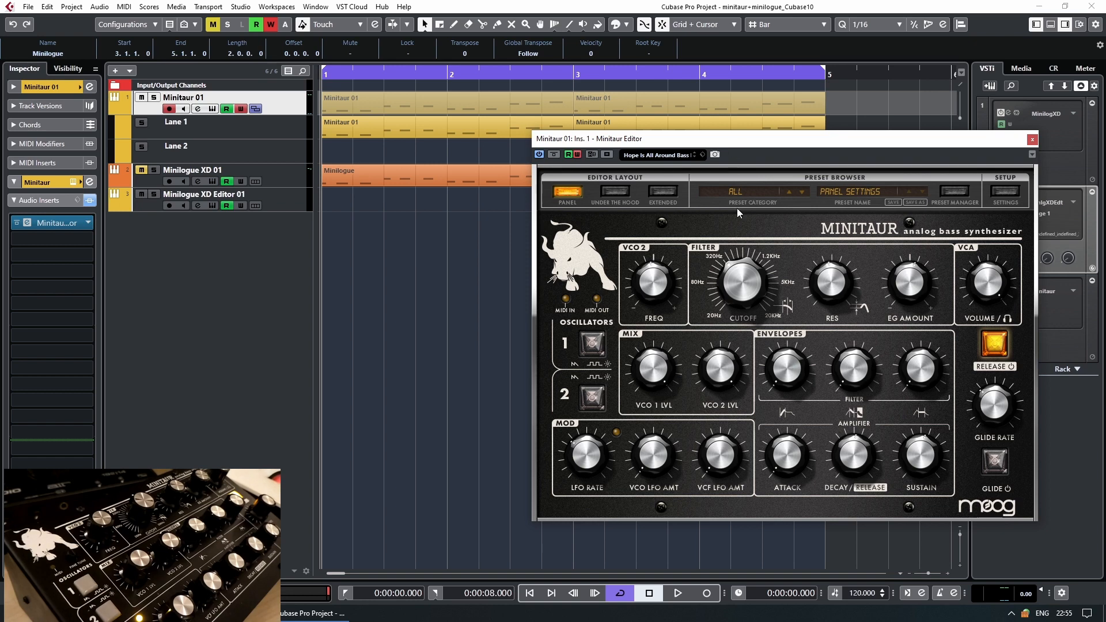
pyautogui.click(679, 593)
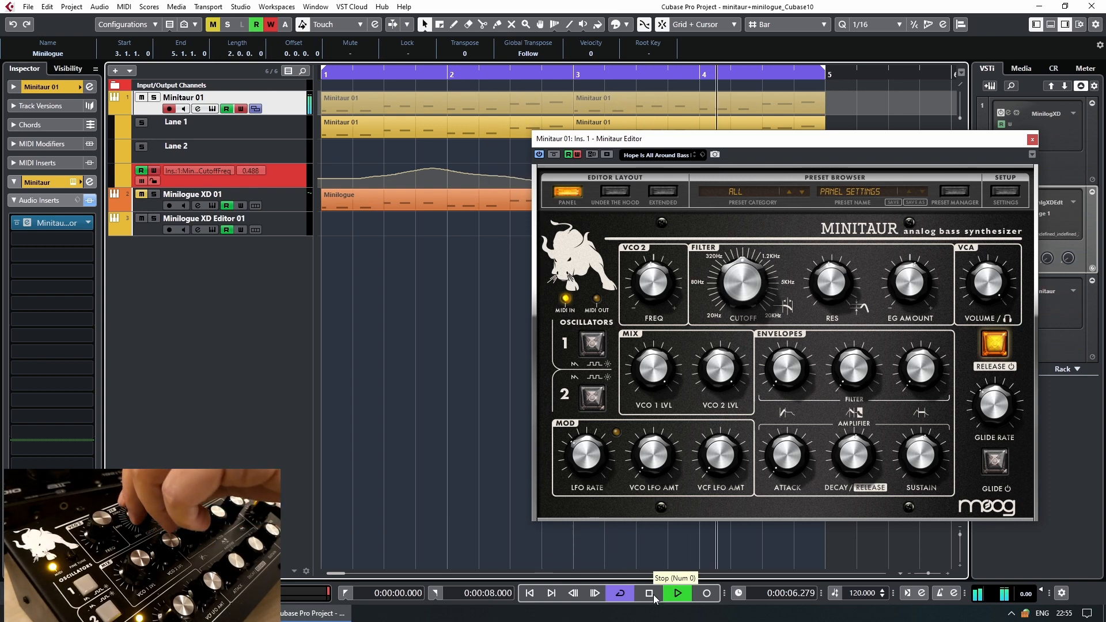
pyautogui.click(653, 595)
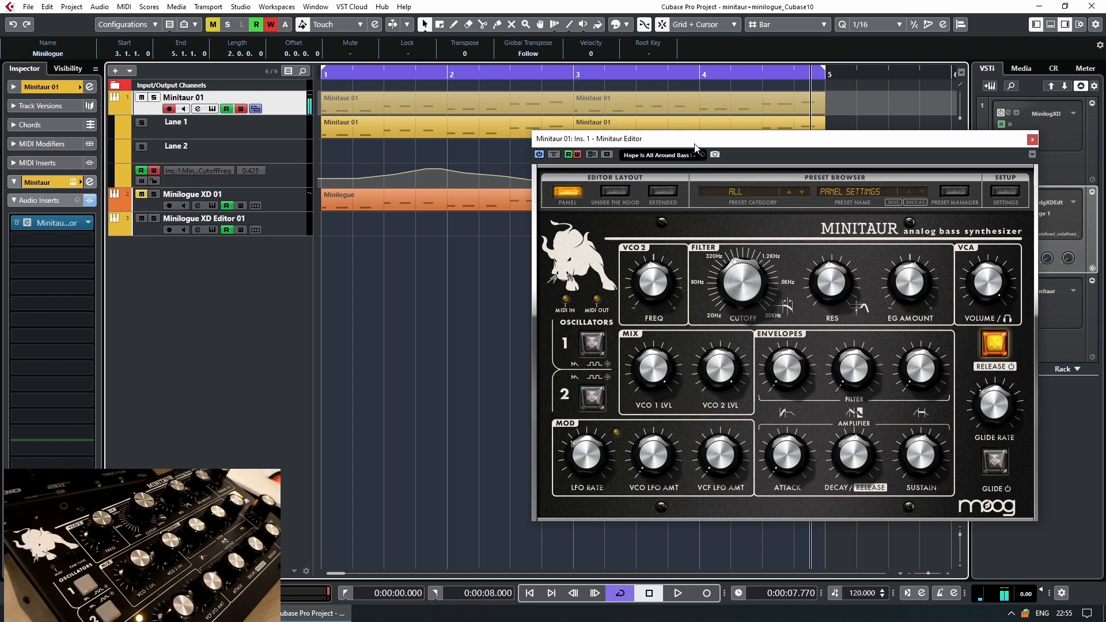
# Step: Clear the view of the cutoff automation lane and overwrite it with a new cutoff pass with faster movements from bar 1
pyautogui.moveTo(693, 140); pyautogui.dragTo(824, 291)
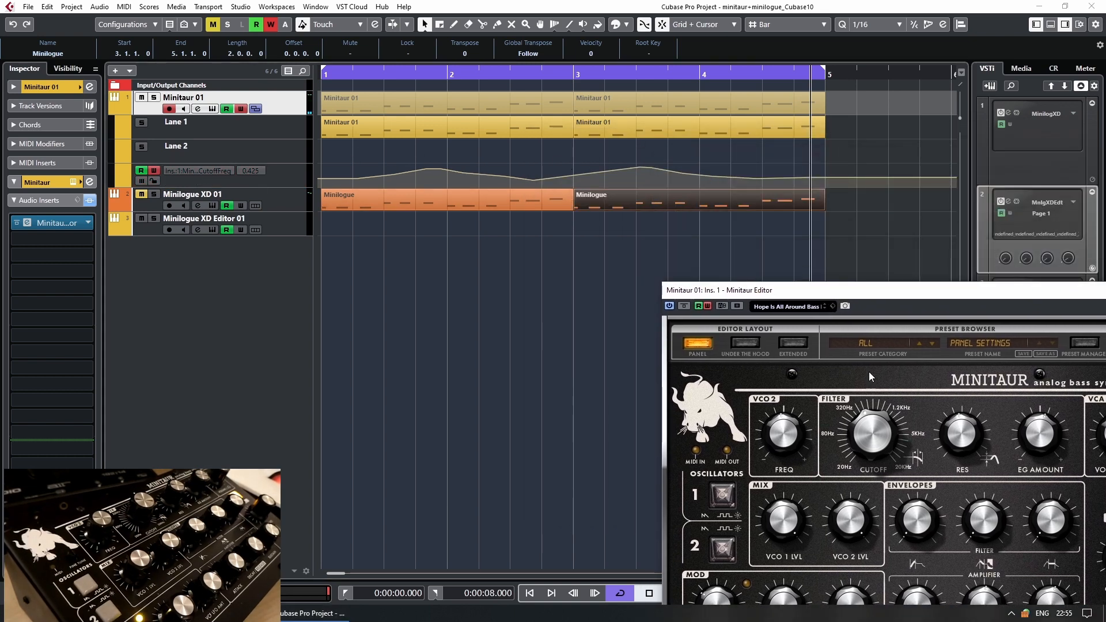
pyautogui.moveTo(754, 295); pyautogui.dragTo(514, 209)
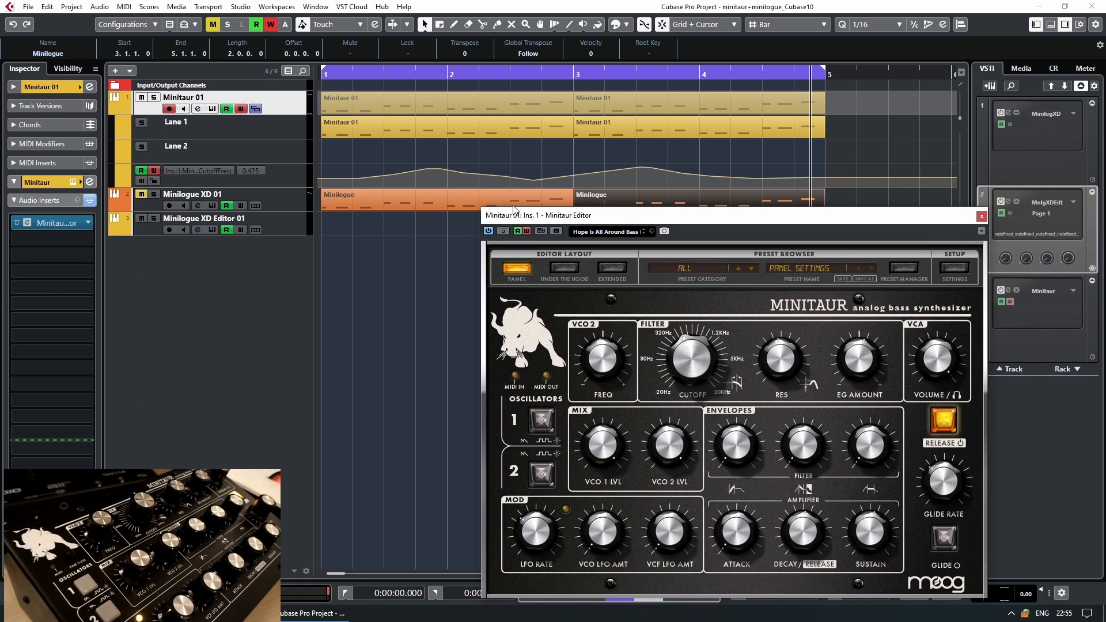
pyautogui.moveTo(341, 76); pyautogui.dragTo(321, 76)
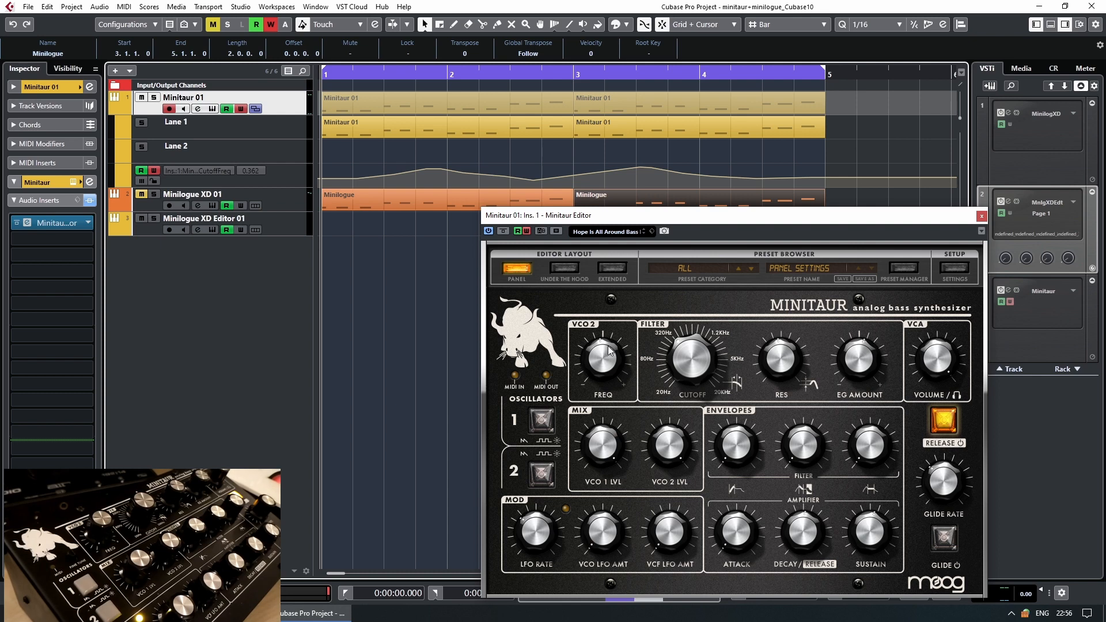
pyautogui.press('space')
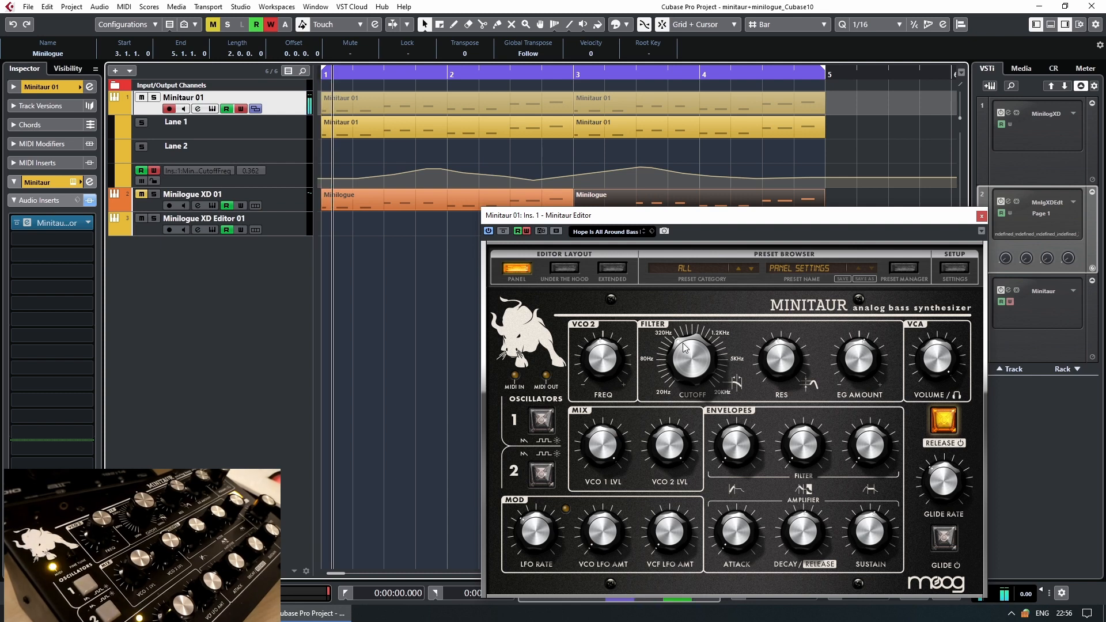
pyautogui.moveTo(682, 343)
pyautogui.mouseDown()
pyautogui.moveTo(707, 342)
pyautogui.moveTo(703, 324)
pyautogui.moveTo(700, 335)
pyautogui.moveTo(528, 337)
pyautogui.moveTo(628, 339)
pyautogui.mouseUp()
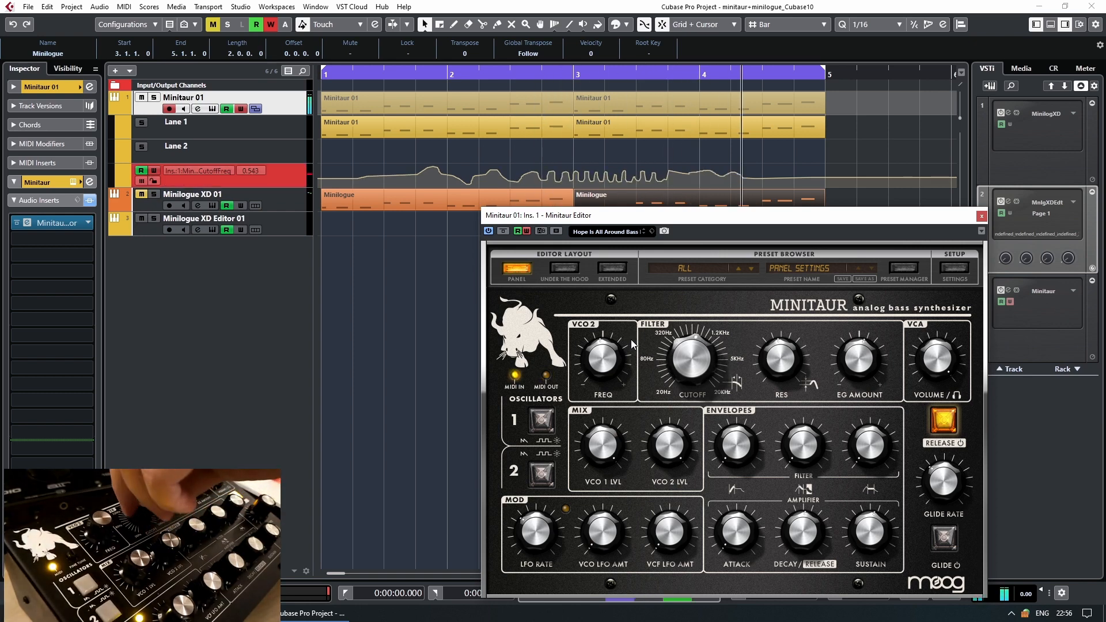
pyautogui.press('space')
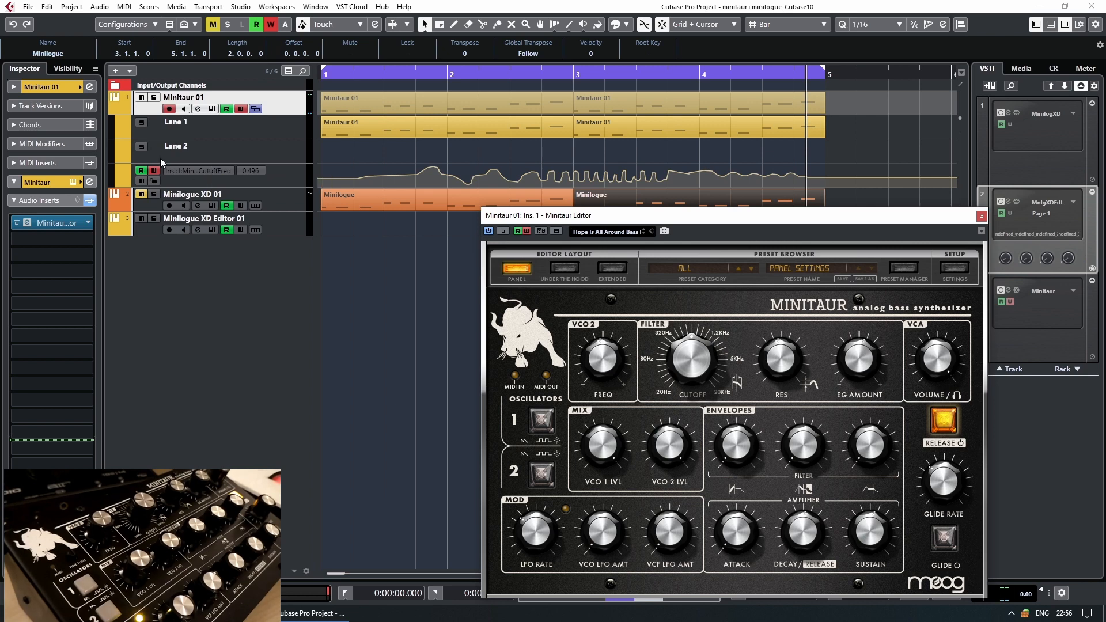
# Step: Set the MIDI input of the Minitaur 01 track to Not Connected
pyautogui.click(12, 86)
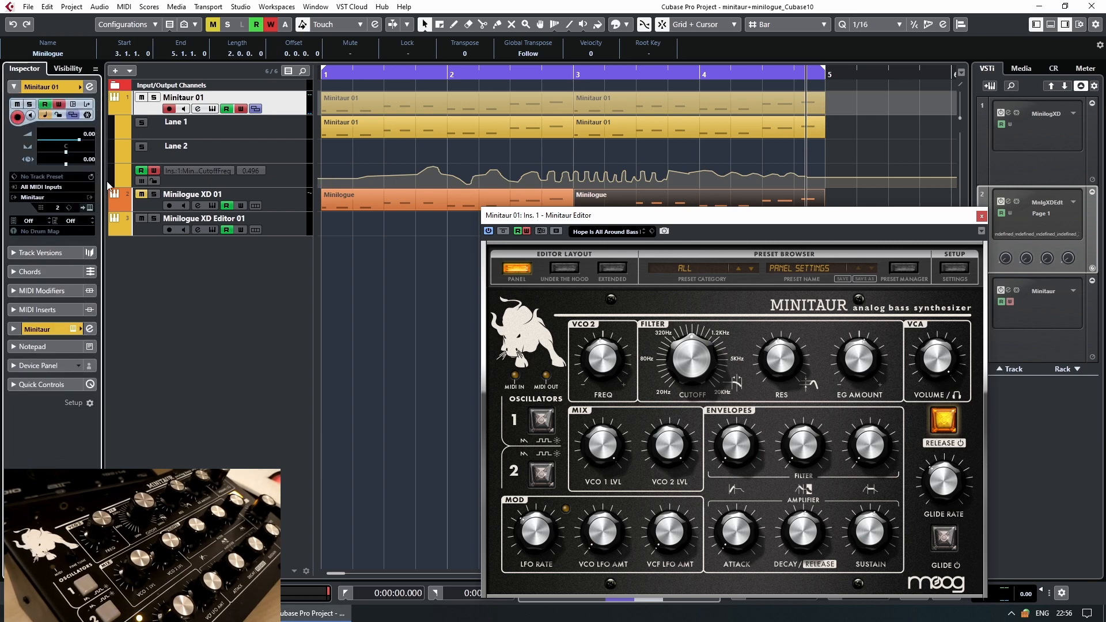
pyautogui.click(74, 189)
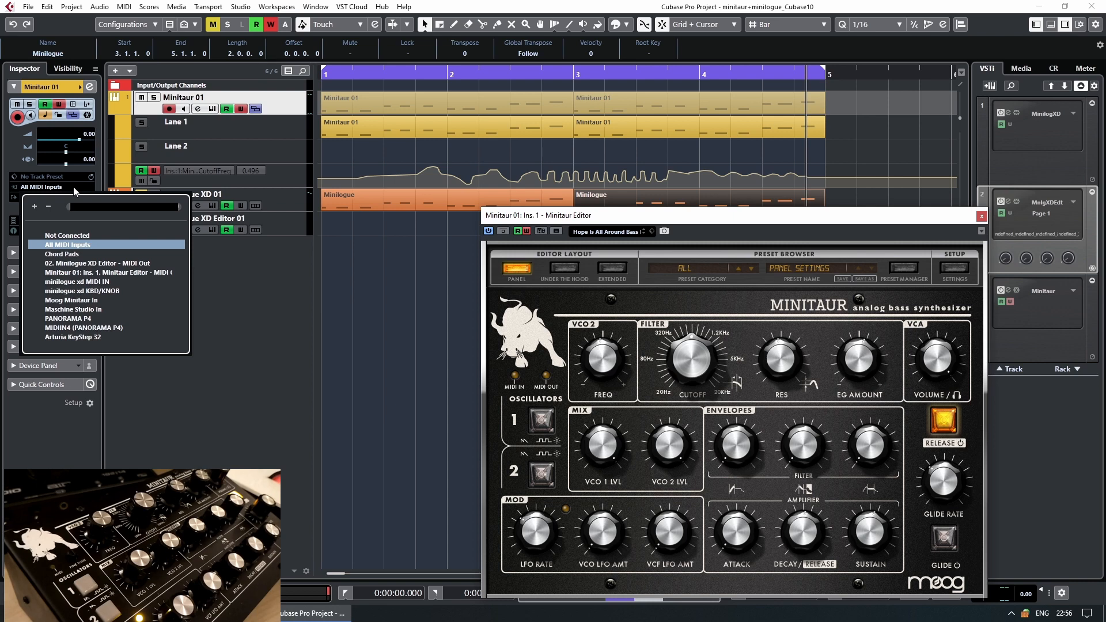
pyautogui.click(80, 233)
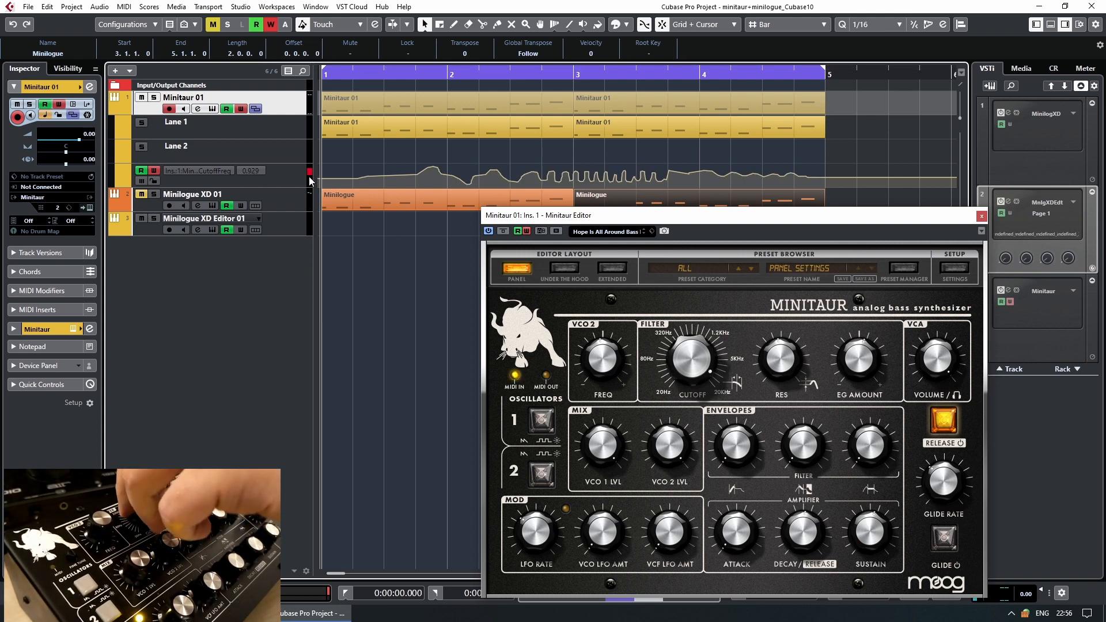
# Step: Show the Minitaur Editor's settings page and set the Minitaur 01 track's MIDI input to Moog Minitaur In
pyautogui.click(954, 268)
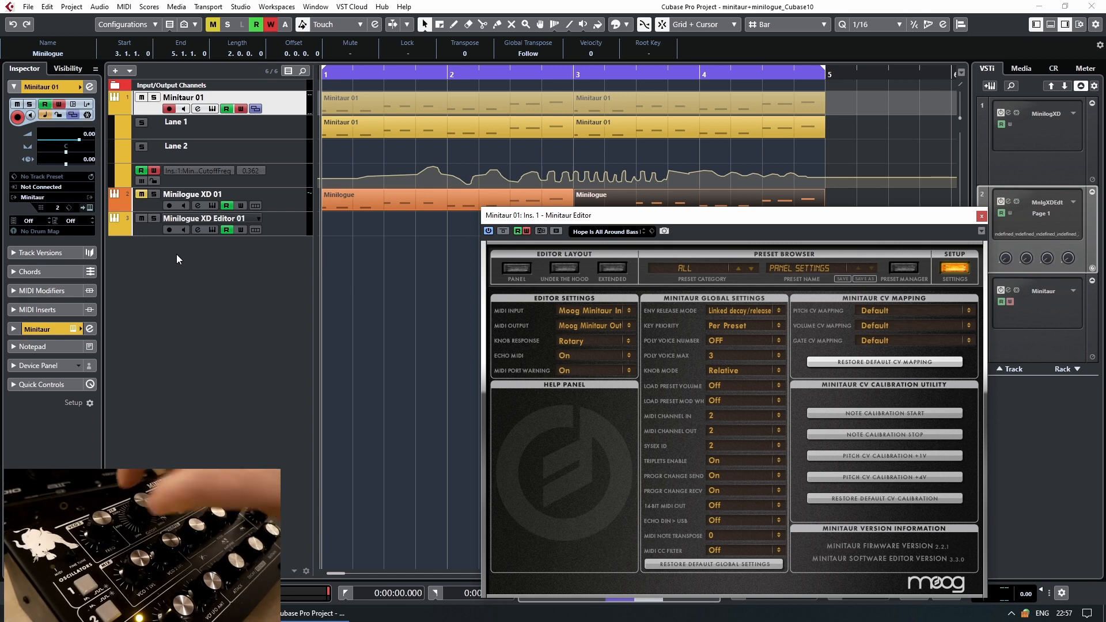
pyautogui.click(307, 171)
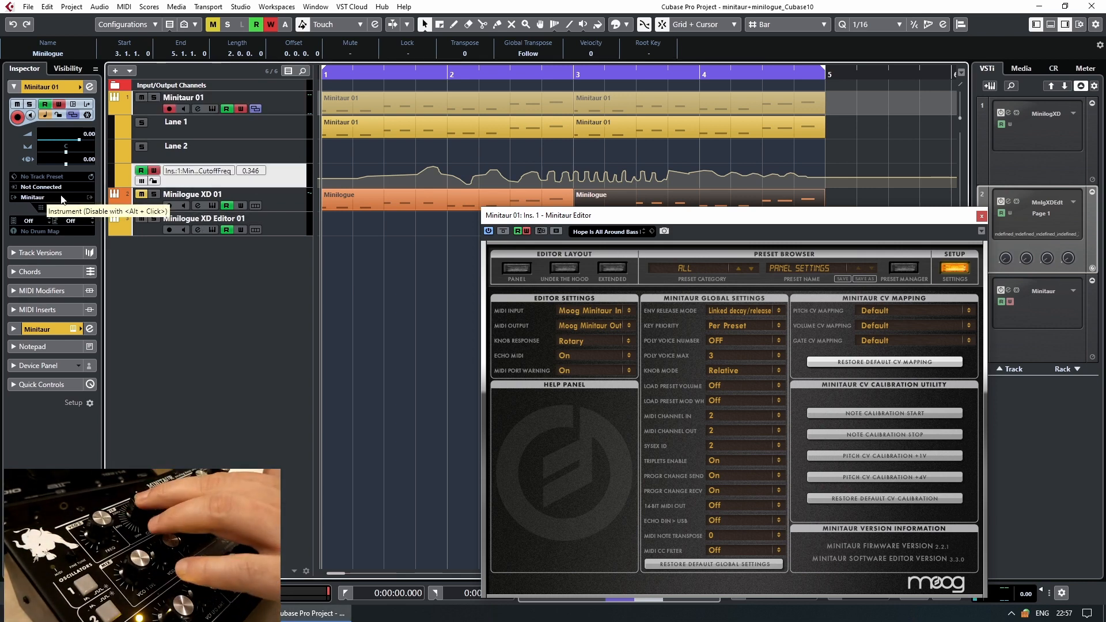
pyautogui.click(43, 188)
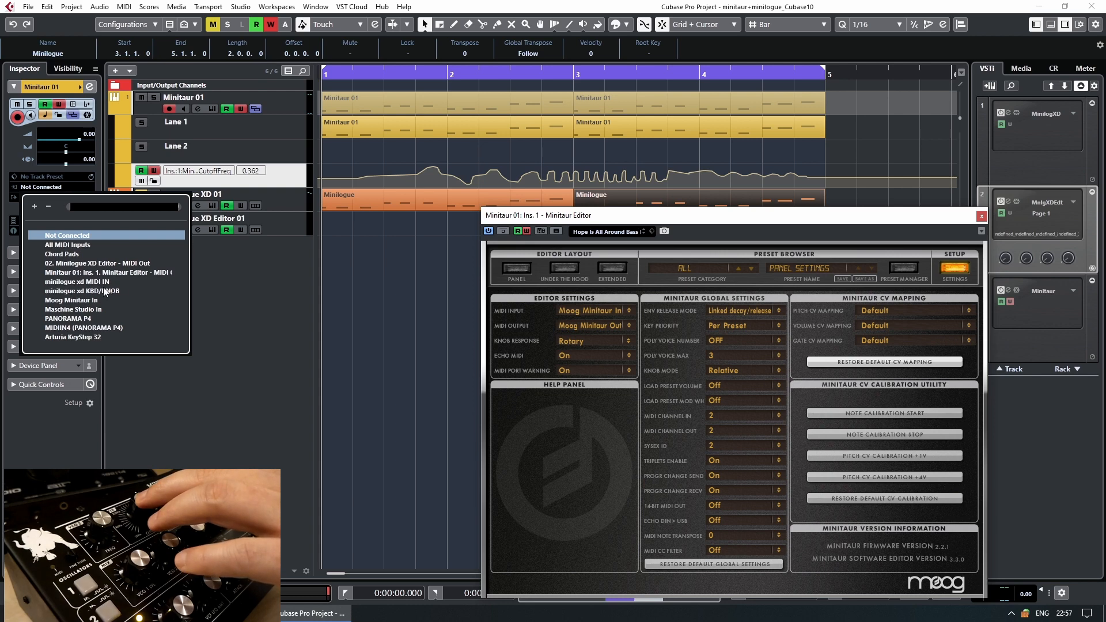
pyautogui.click(87, 300)
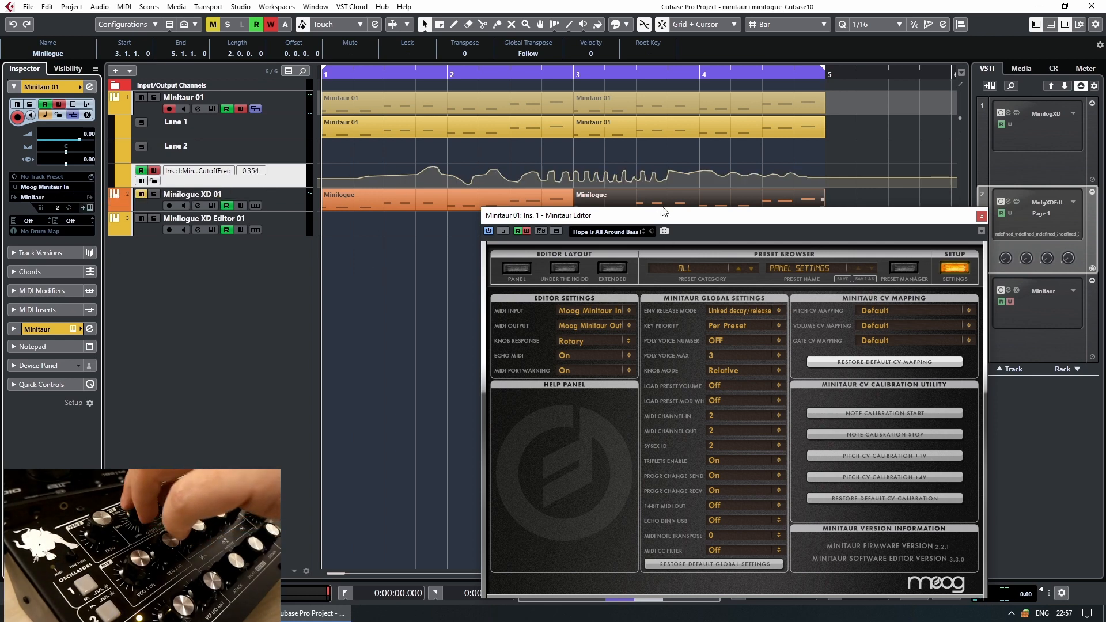
# Step: Record cutoff knob movements from the start of bar 1 onto the Minitaur 01 track
pyautogui.moveTo(662, 215); pyautogui.dragTo(746, 180)
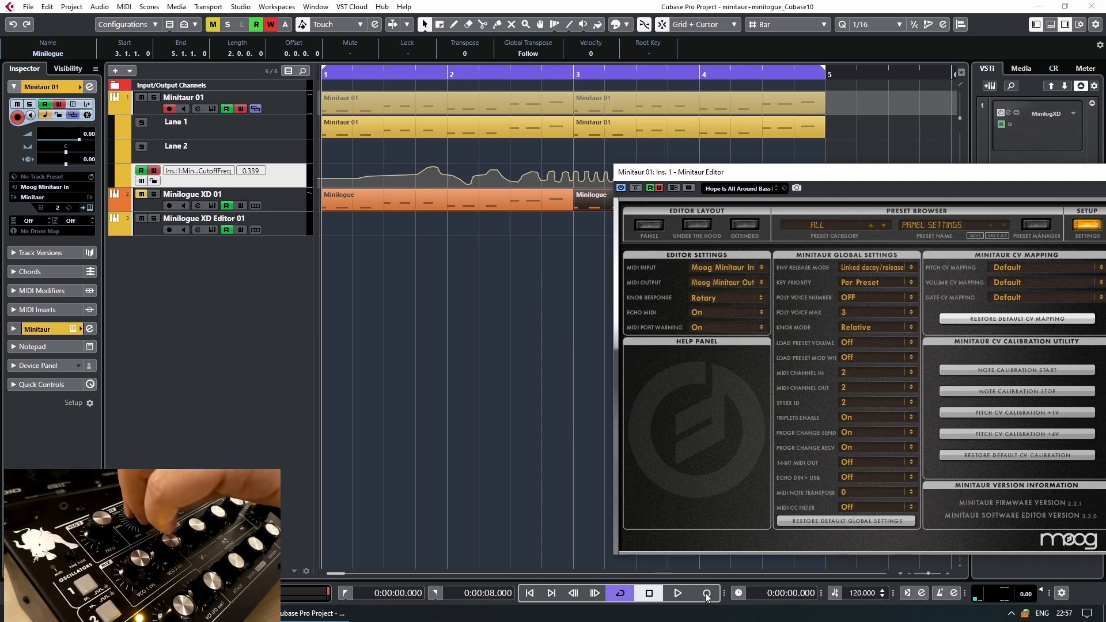
pyautogui.click(677, 591)
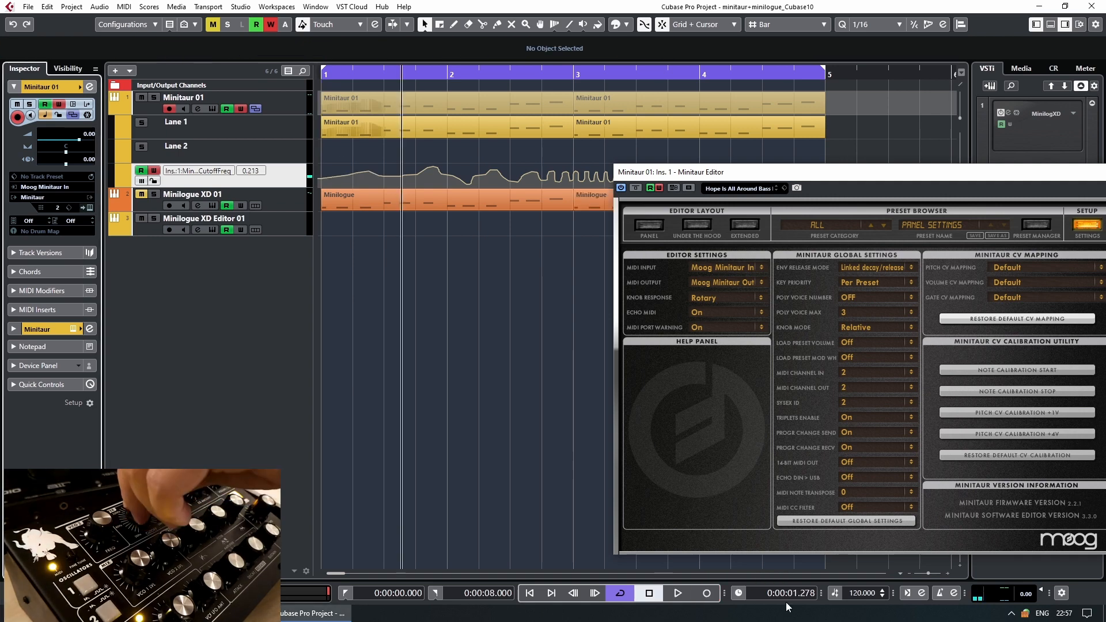
# Step: Stop the cutoff recording and view the available MIDI inputs for the Minitaur 01 track
pyautogui.click(658, 600)
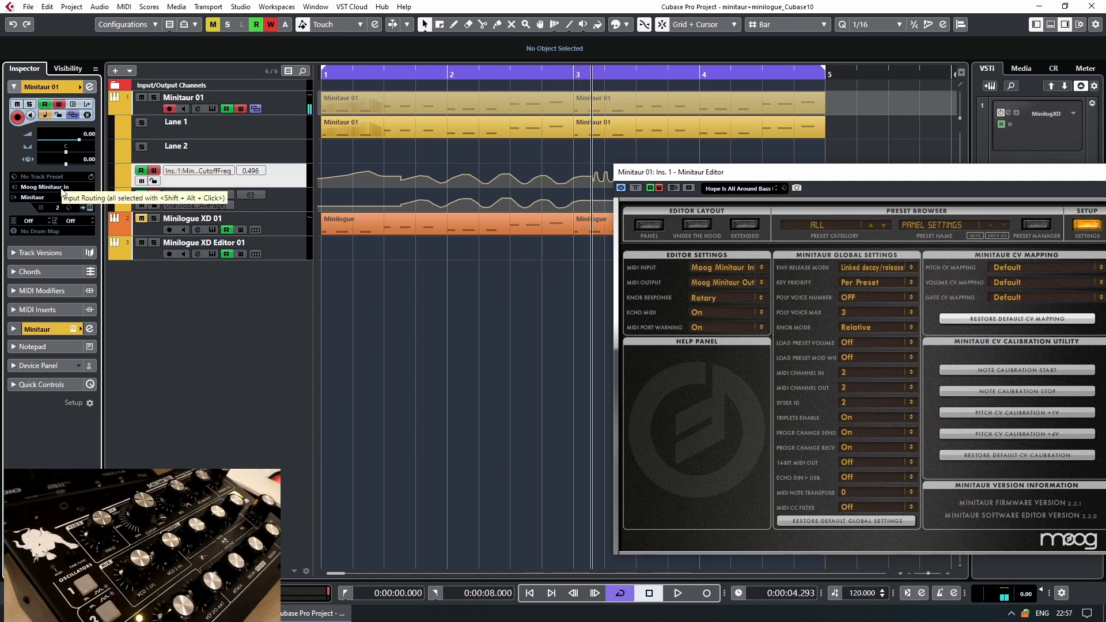
pyautogui.click(62, 187)
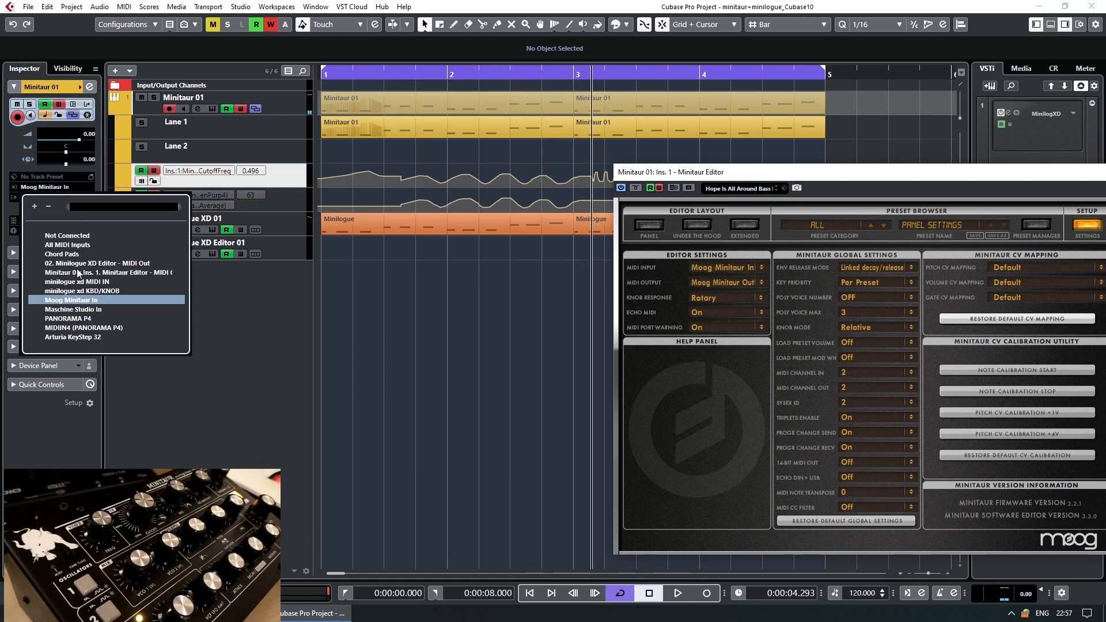
pyautogui.click(238, 334)
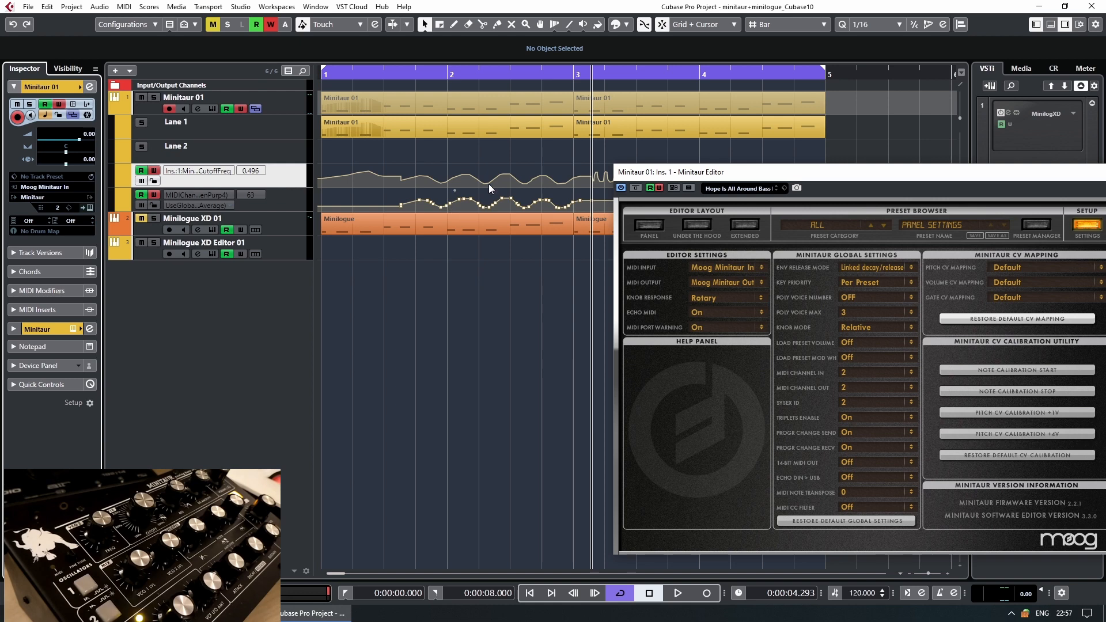
# Step: Return the Minitaur Editor to its panel page and examine the parameter list of the Minitaur 01 track's CC 19 automation lane
pyautogui.moveTo(715, 174); pyautogui.dragTo(813, 167)
pyautogui.click(745, 218)
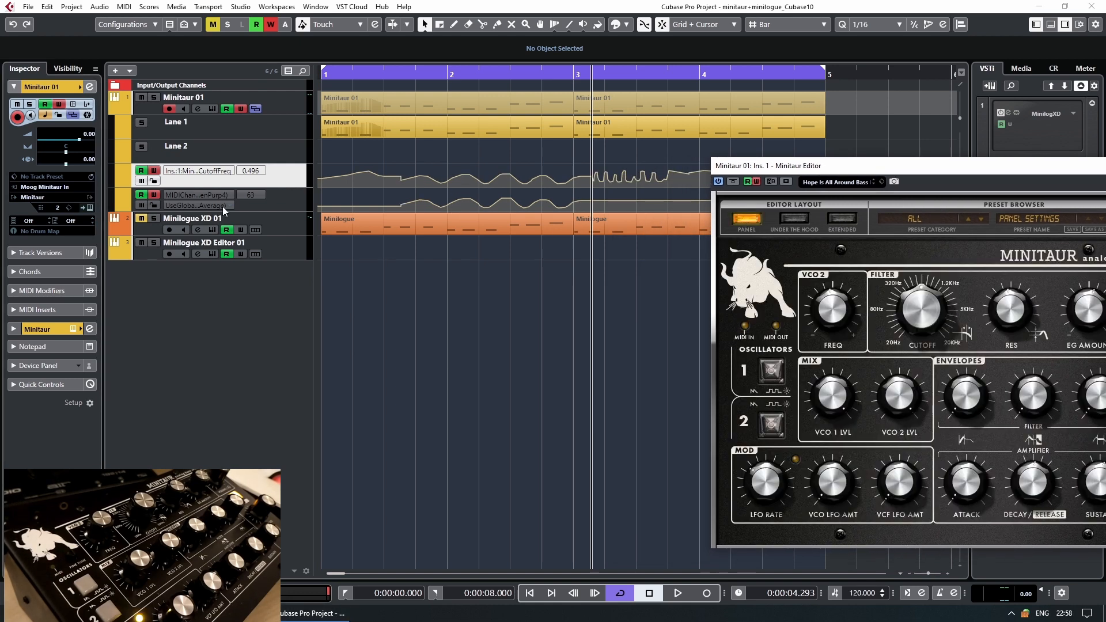
pyautogui.click(272, 199)
pyautogui.click(186, 197)
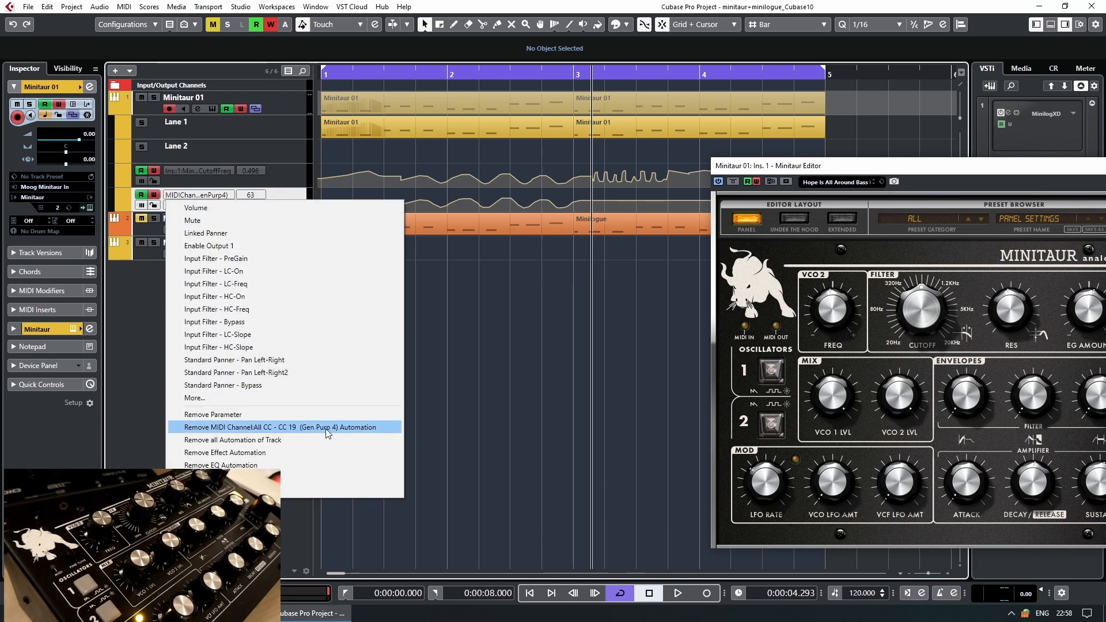
pyautogui.click(165, 315)
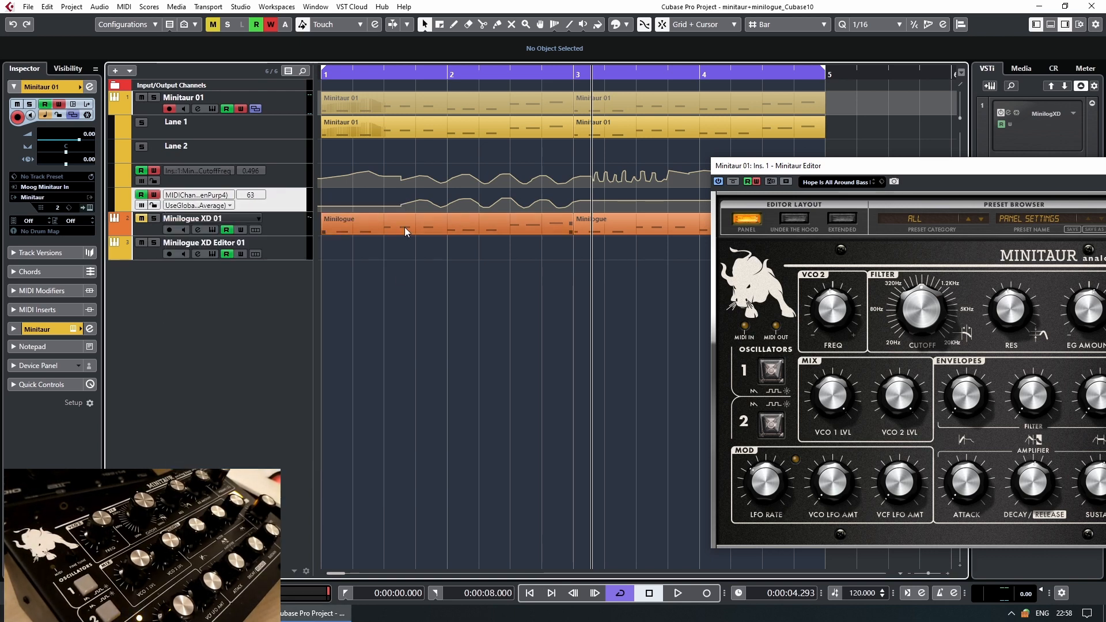
# Step: Overwrite the Minitaur 01 cutoff automation through bar 2 by moving the Minitaur Editor's on-screen cutoff knob during playback
pyautogui.moveTo(949, 170); pyautogui.dragTo(742, 167)
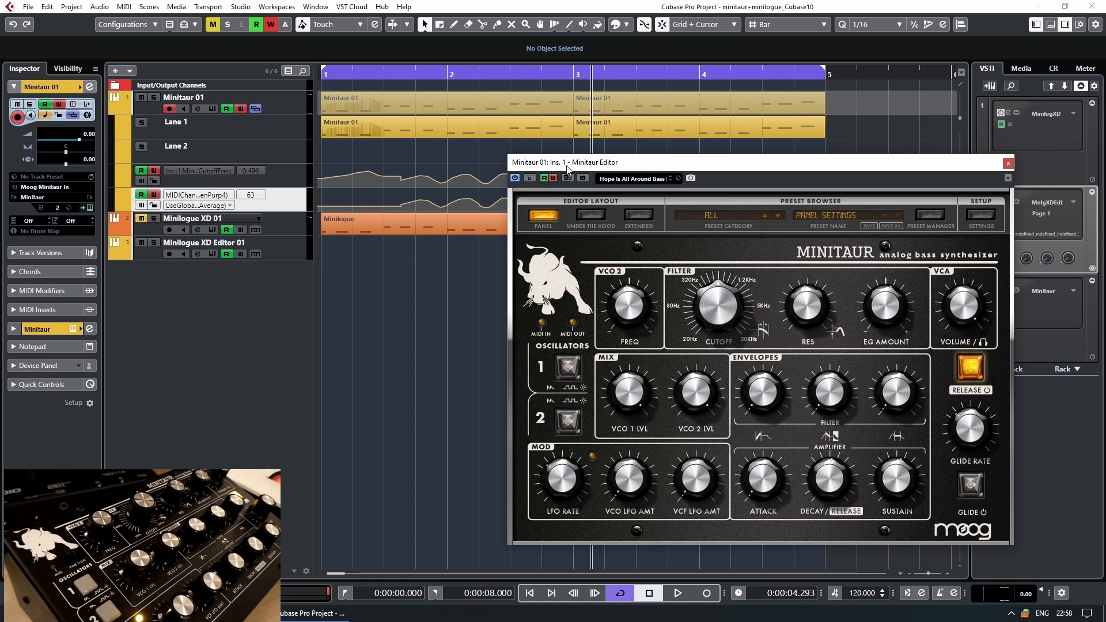
pyautogui.moveTo(537, 168); pyautogui.dragTo(674, 193)
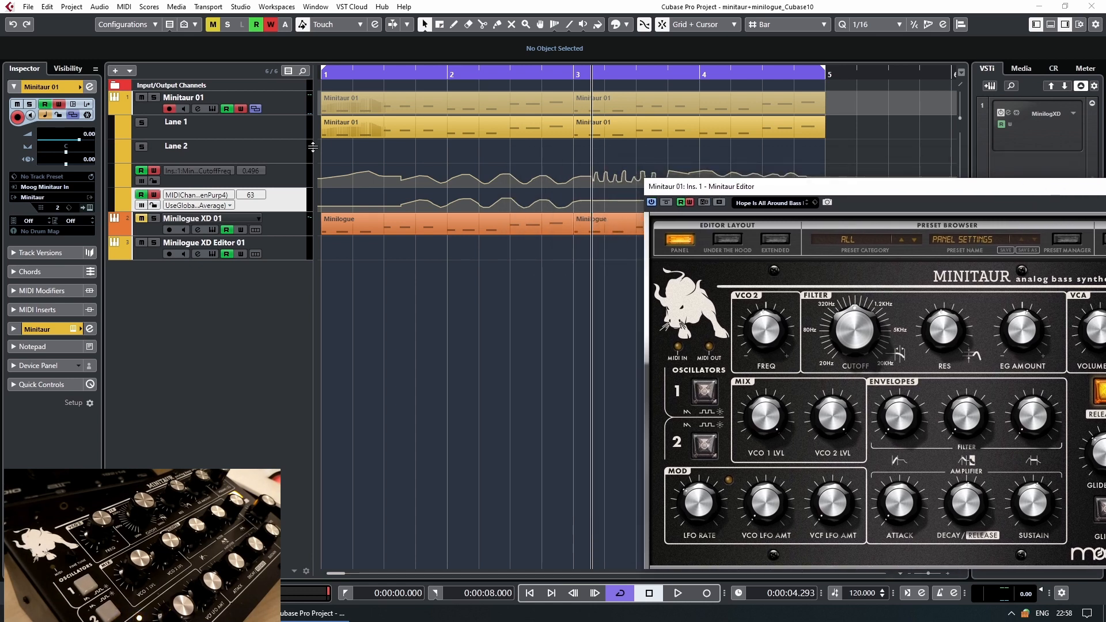
pyautogui.click(393, 76)
pyautogui.press('space')
pyautogui.moveTo(842, 320)
pyautogui.mouseDown()
pyautogui.moveTo(855, 305)
pyautogui.moveTo(851, 339)
pyautogui.moveTo(839, 312)
pyautogui.mouseUp()
pyautogui.press('space')
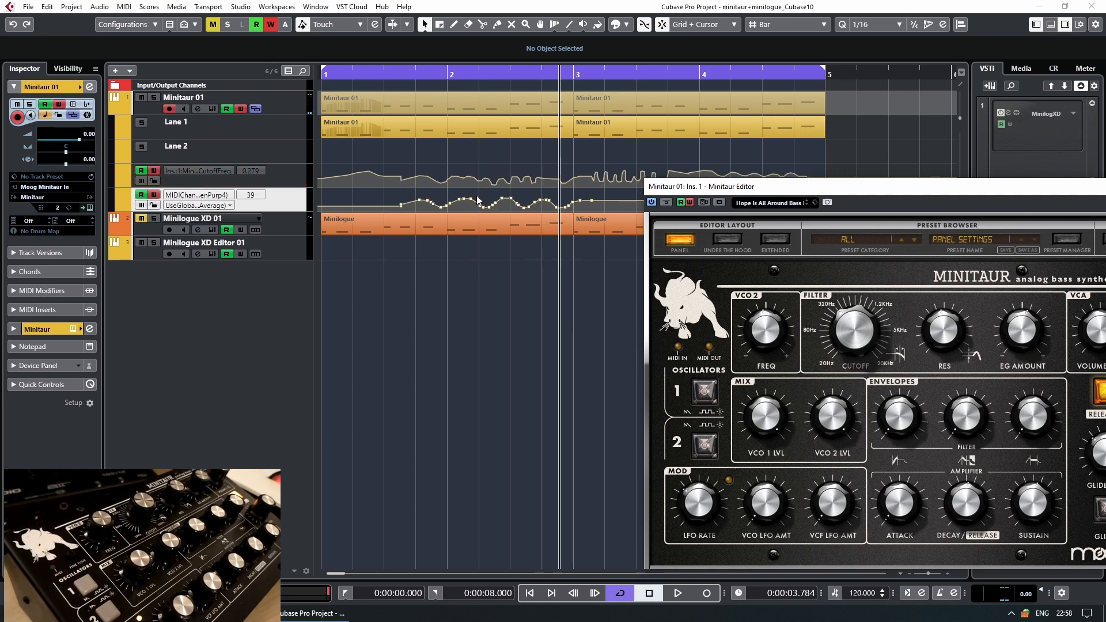
# Step: Set the Minitaur 01 track's MIDI input to Not Connected and select the cutoff lane's automation points across bars 1 to 4
pyautogui.click(64, 187)
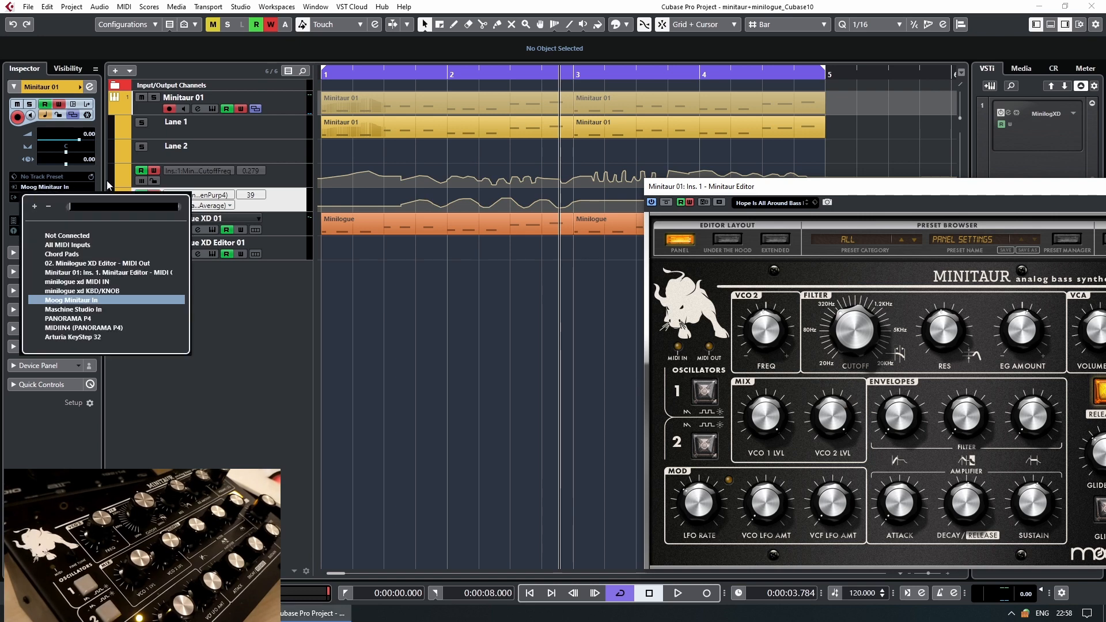
pyautogui.click(75, 236)
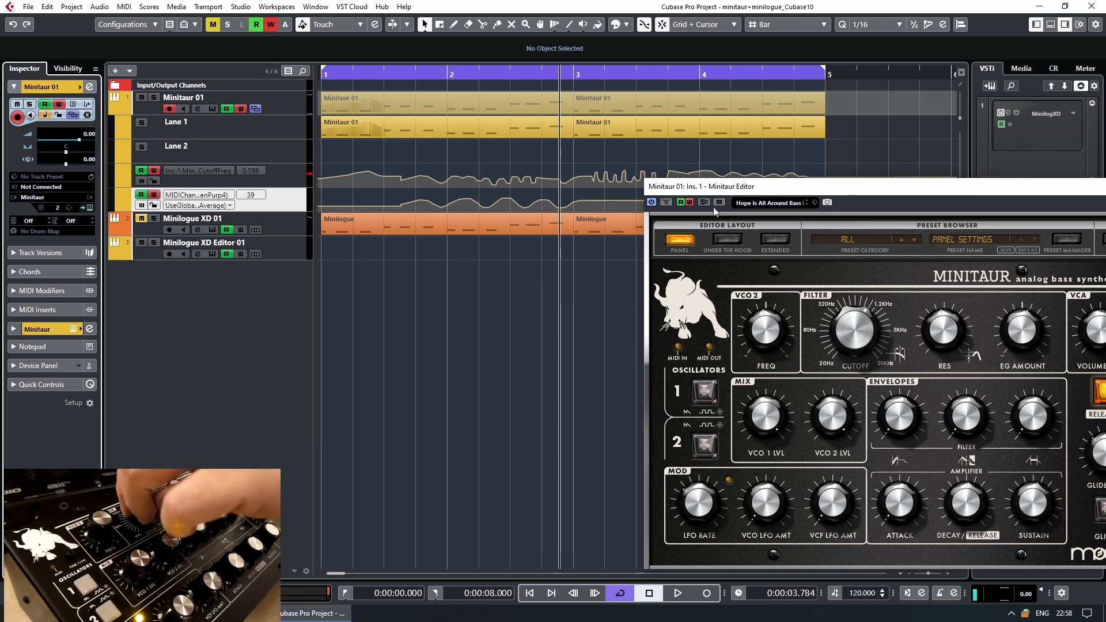
pyautogui.moveTo(834, 193); pyautogui.dragTo(644, 153)
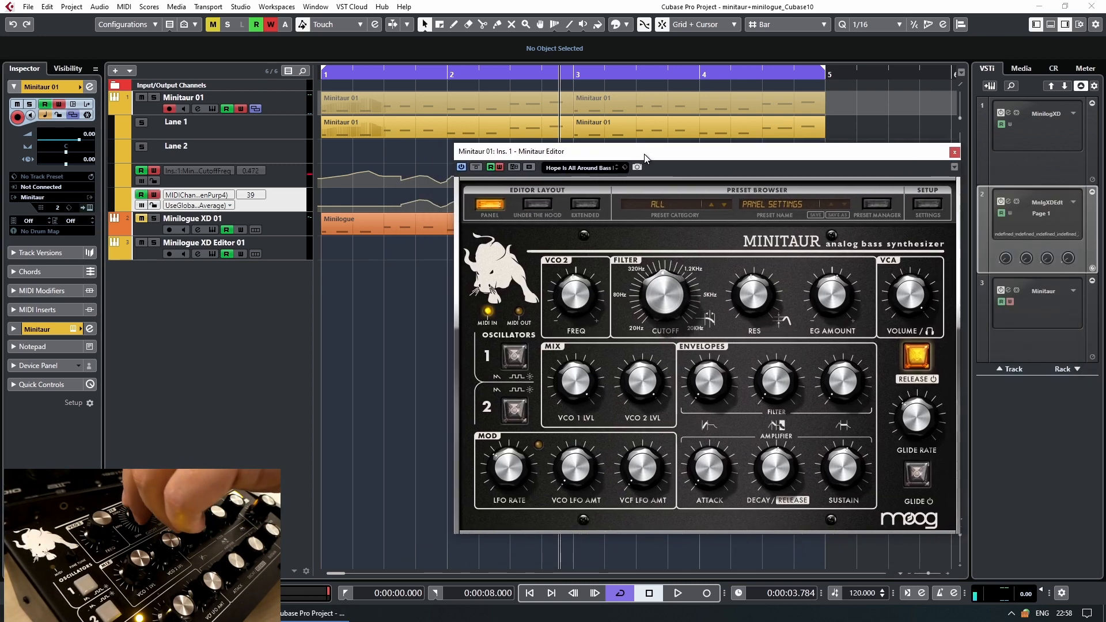
pyautogui.moveTo(460, 151); pyautogui.dragTo(617, 301)
pyautogui.moveTo(810, 164); pyautogui.dragTo(278, 189)
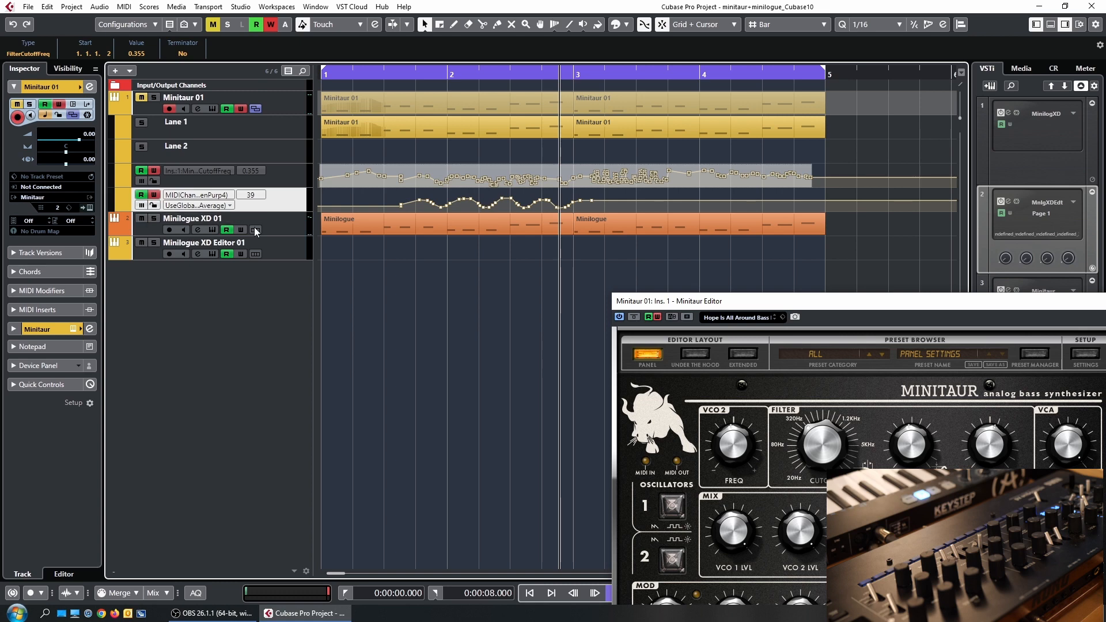
# Step: Open the Minilogue XD Editor clear of the tracks and record filter cutoff movements from bar 1 onto the Minilogue XD Editor 01 track
pyautogui.moveTo(569, 111); pyautogui.dragTo(551, 171)
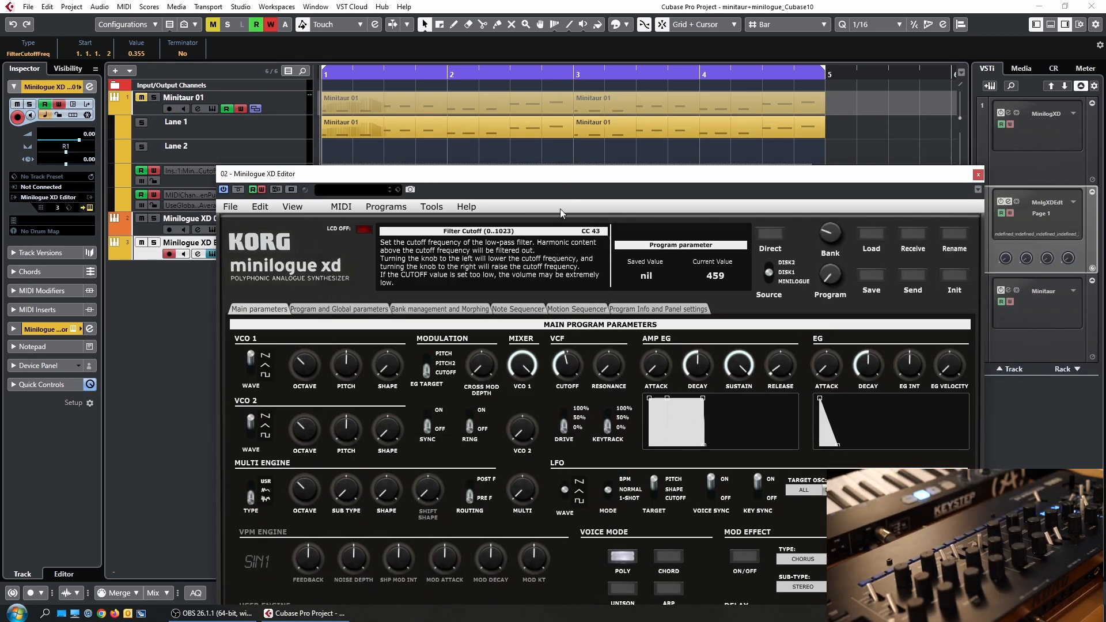
pyautogui.moveTo(565, 181); pyautogui.dragTo(558, 272)
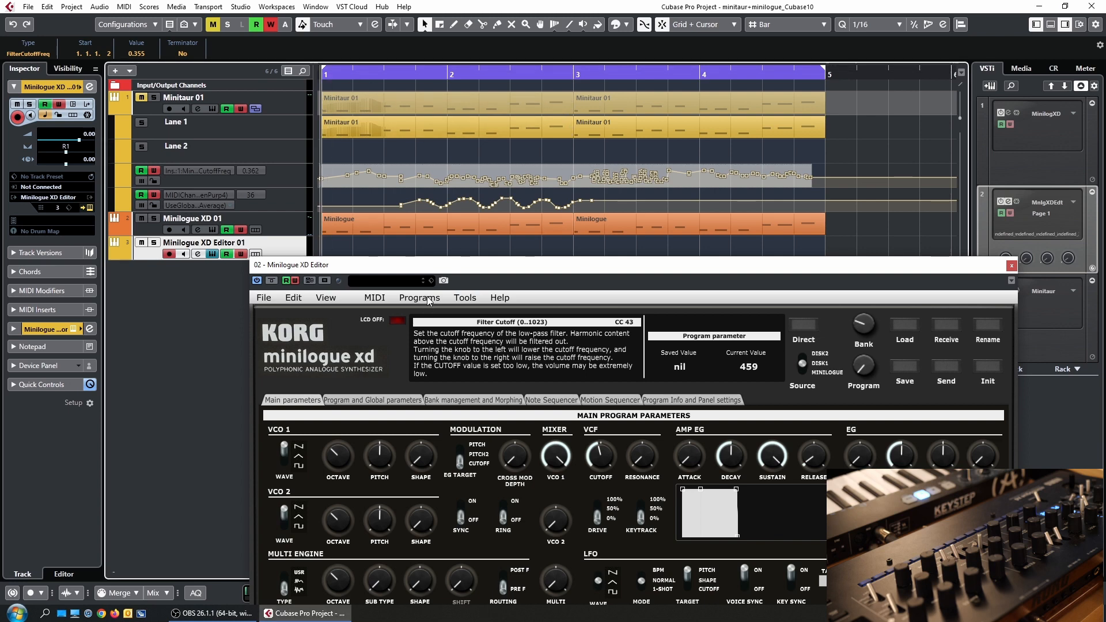
pyautogui.moveTo(383, 270); pyautogui.dragTo(420, 365)
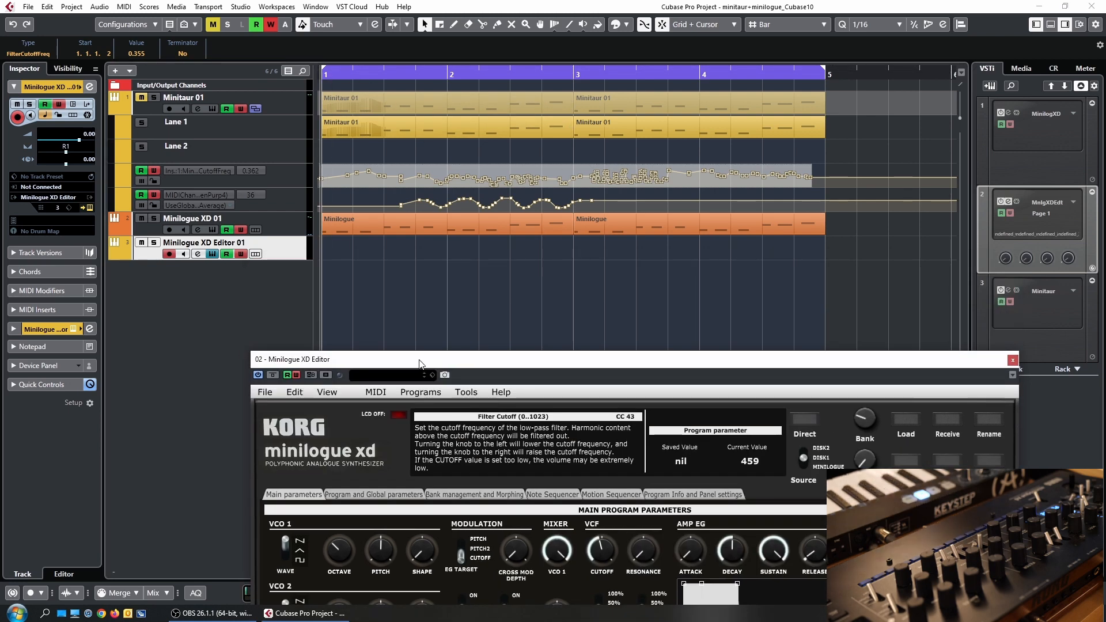
pyautogui.press('space')
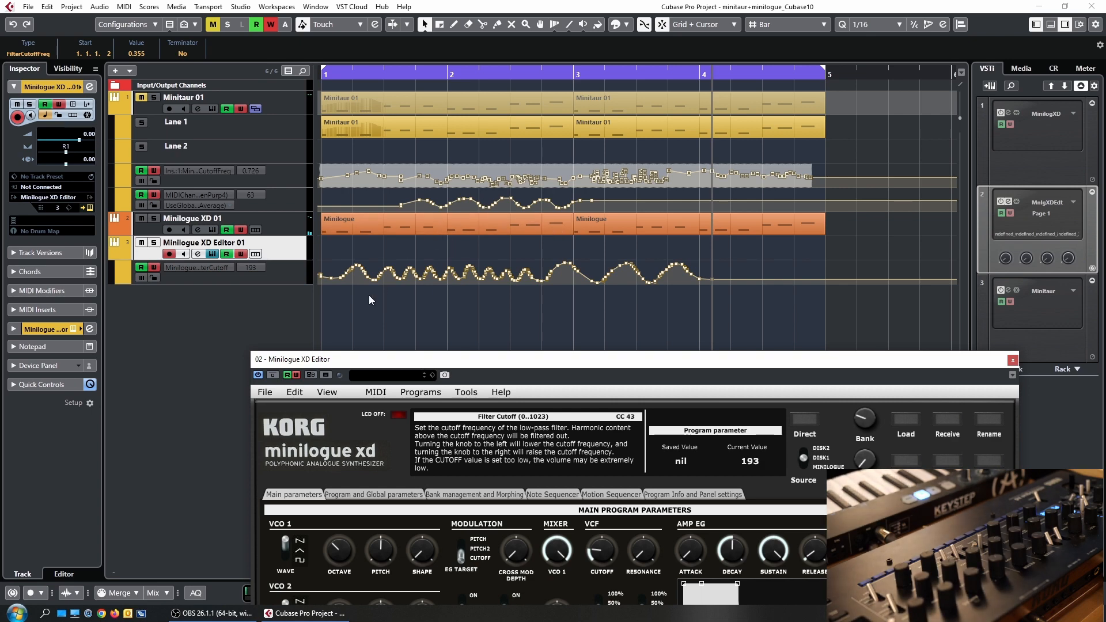
# Step: Examine the MIDI input, controller and output settings of the Minilogue XD Editor
pyautogui.moveTo(442, 367); pyautogui.dragTo(433, 293)
pyautogui.click(367, 318)
pyautogui.moveTo(428, 507)
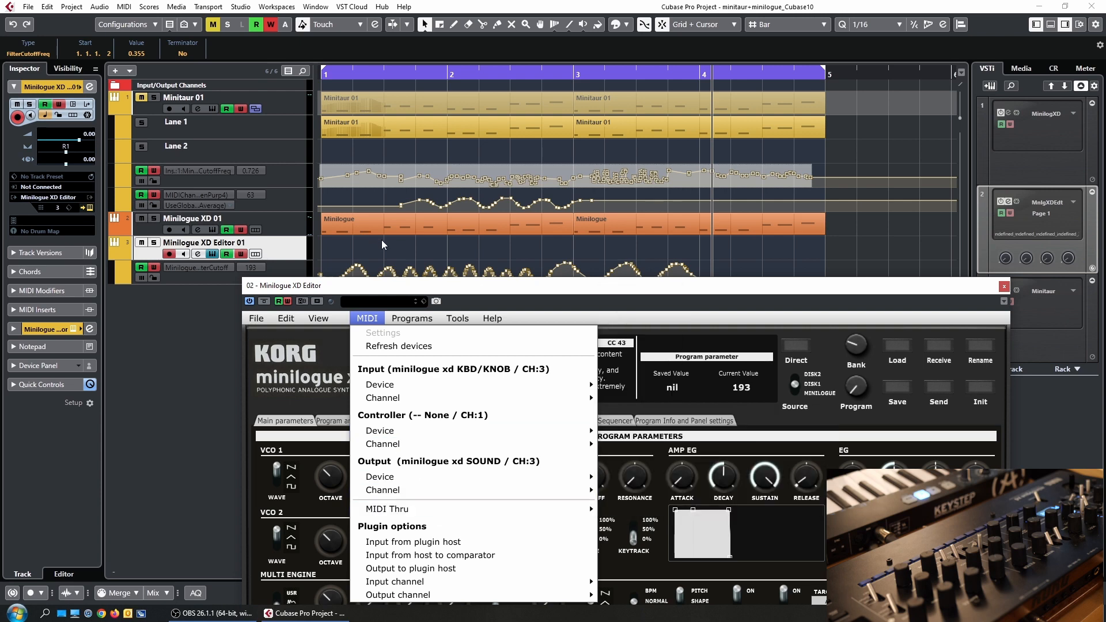
pyautogui.click(405, 287)
pyautogui.moveTo(333, 288); pyautogui.dragTo(327, 336)
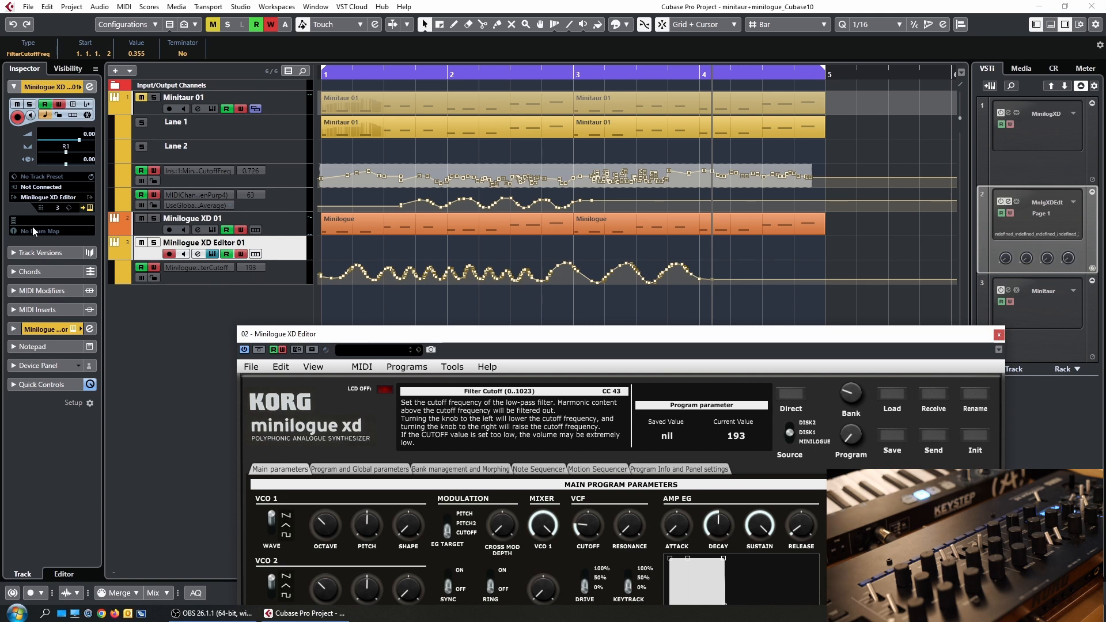
# Step: Set the Minilogue XD Editor 01 track's MIDI input to minilogue xd KBD/KNOB and record a cutoff pass from bar 1 through bar 3
pyautogui.click(48, 187)
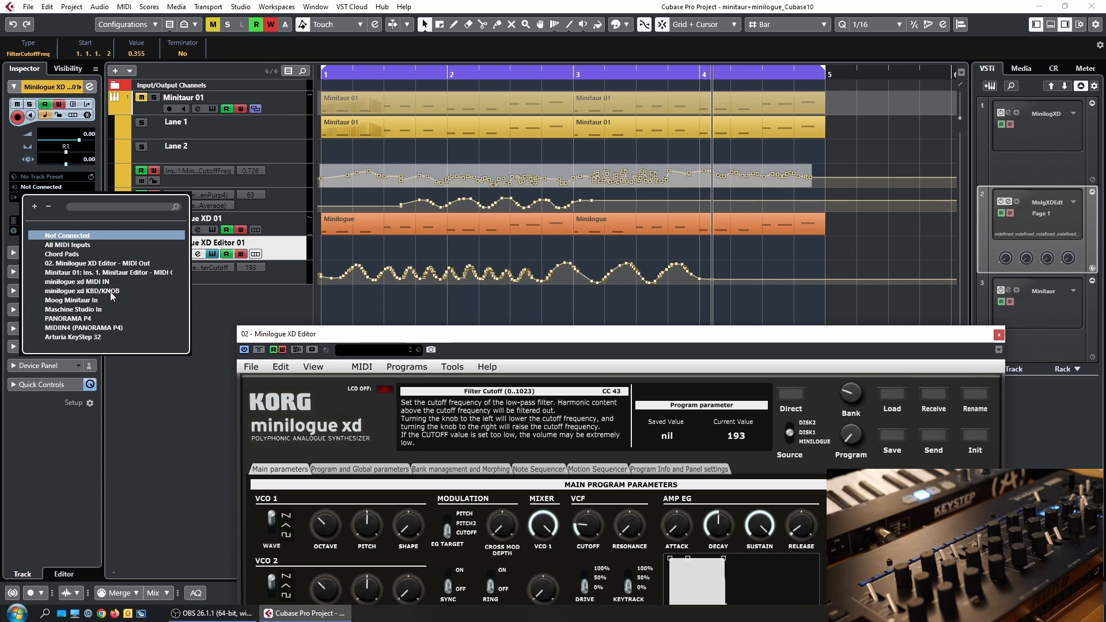
pyautogui.click(112, 291)
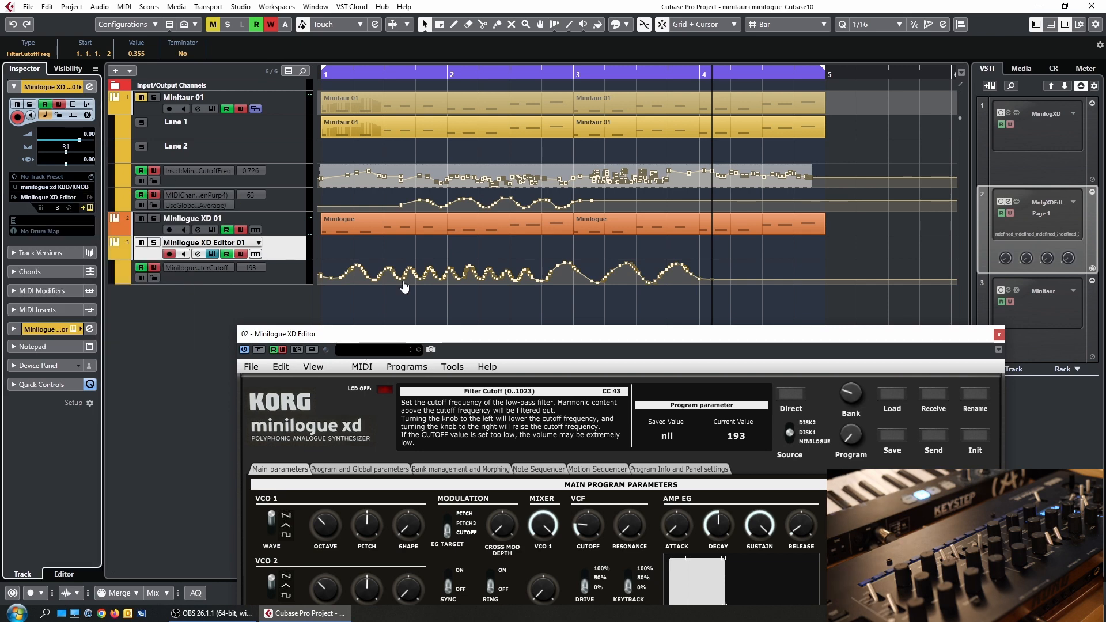
pyautogui.moveTo(444, 334); pyautogui.dragTo(546, 404)
pyautogui.click(340, 81)
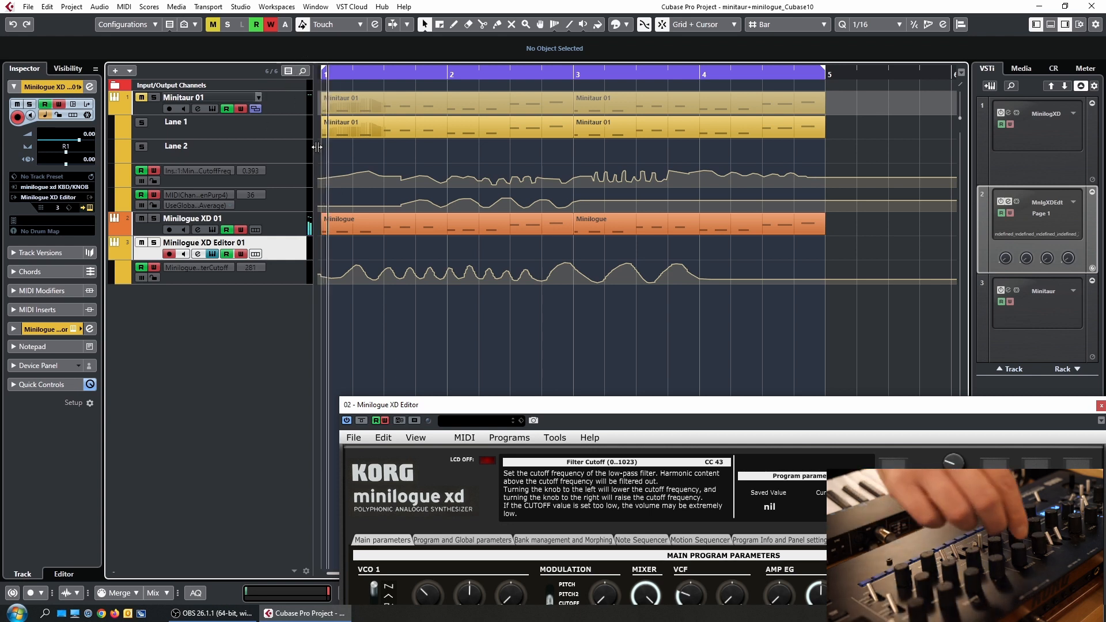
pyautogui.press('space')
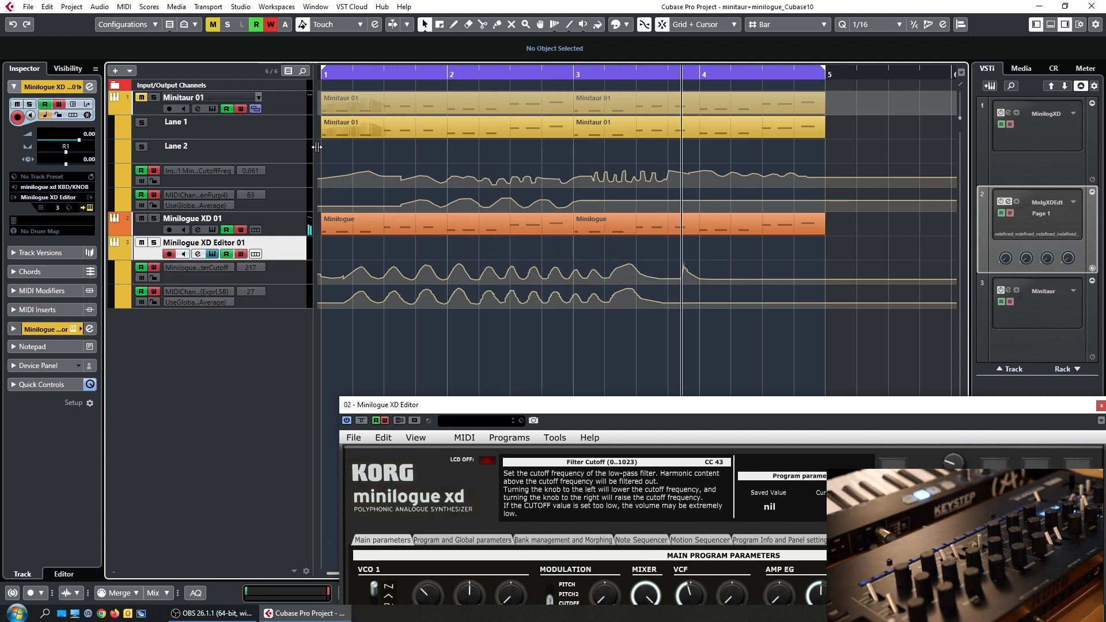
# Step: Compare the parameter lists of the CC 43 and filter cutoff automation lanes on the Minilogue XD Editor 01 track
pyautogui.rightClick(189, 294)
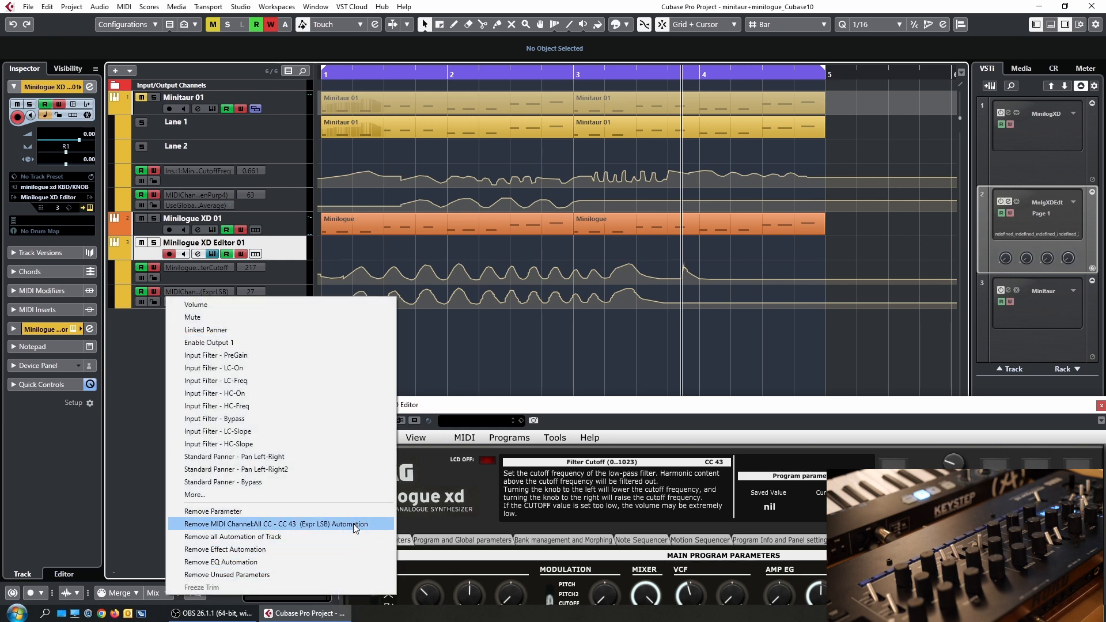
pyautogui.click(221, 270)
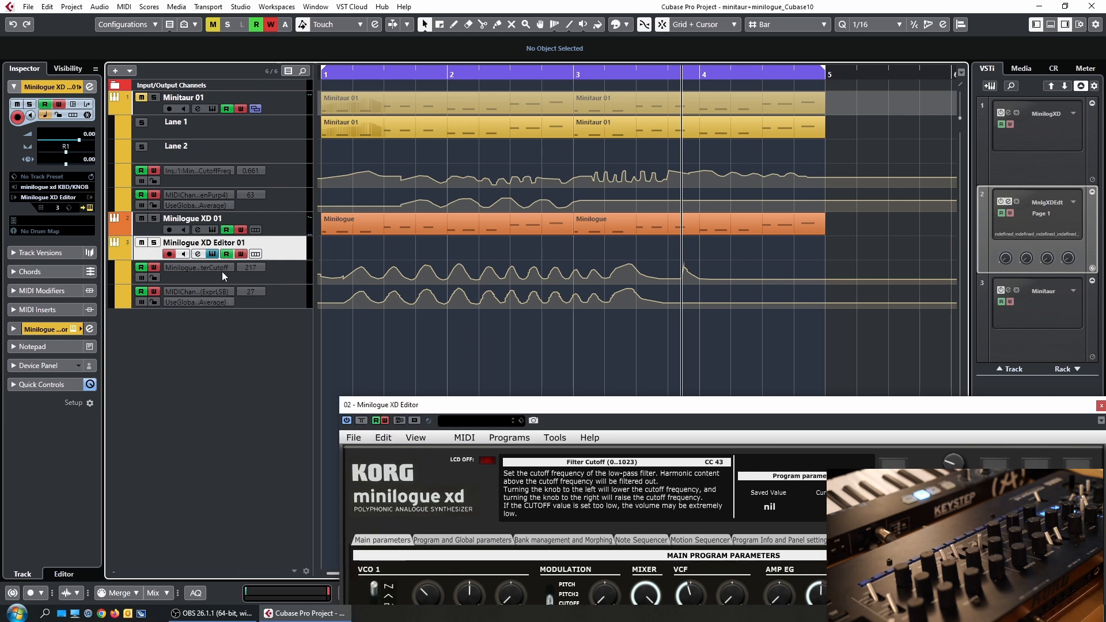
pyautogui.click(220, 270)
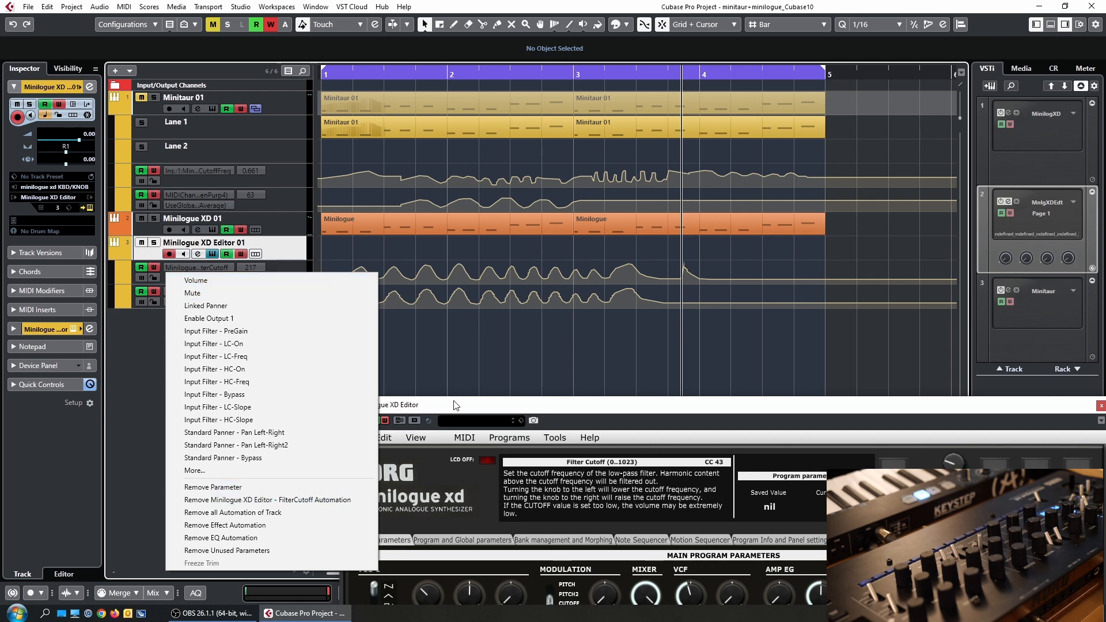
pyautogui.moveTo(455, 405); pyautogui.dragTo(444, 311)
pyautogui.click(225, 269)
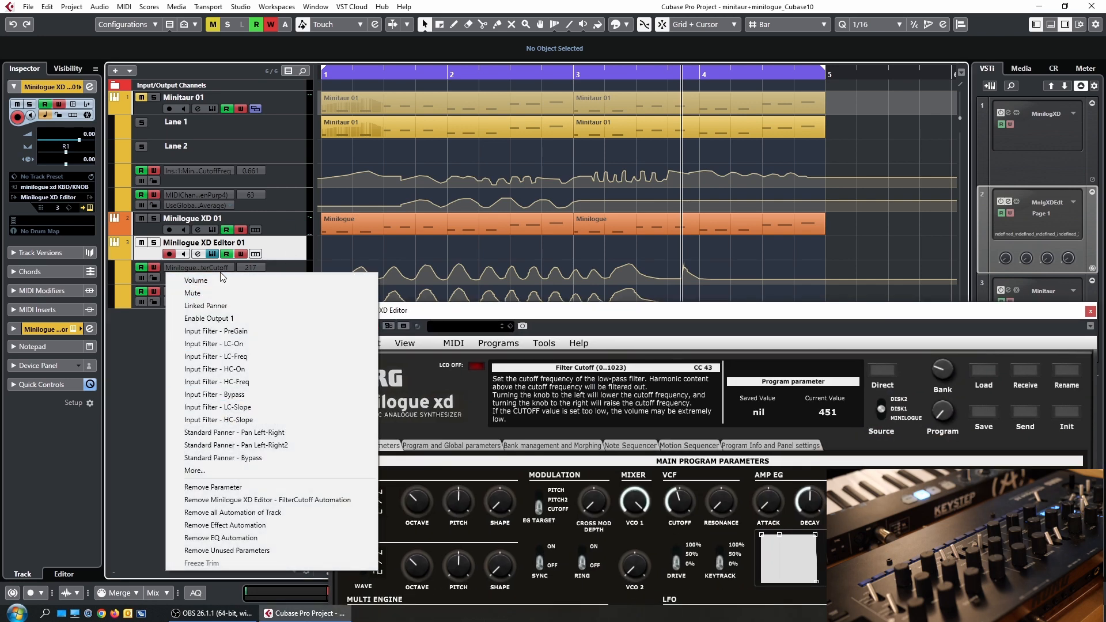
pyautogui.click(147, 337)
pyautogui.click(295, 281)
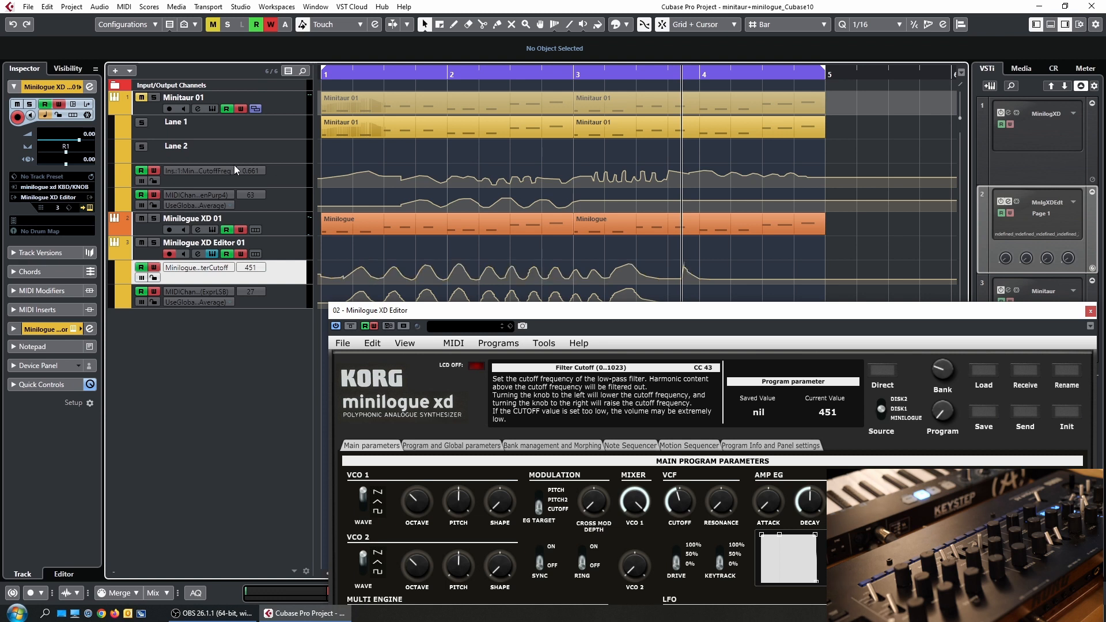
pyautogui.click(274, 302)
# Step: Set the Minilogue XD Editor 01 track's MIDI input back to Not Connected and clear the automation in its CC 43 lane
pyautogui.click(64, 188)
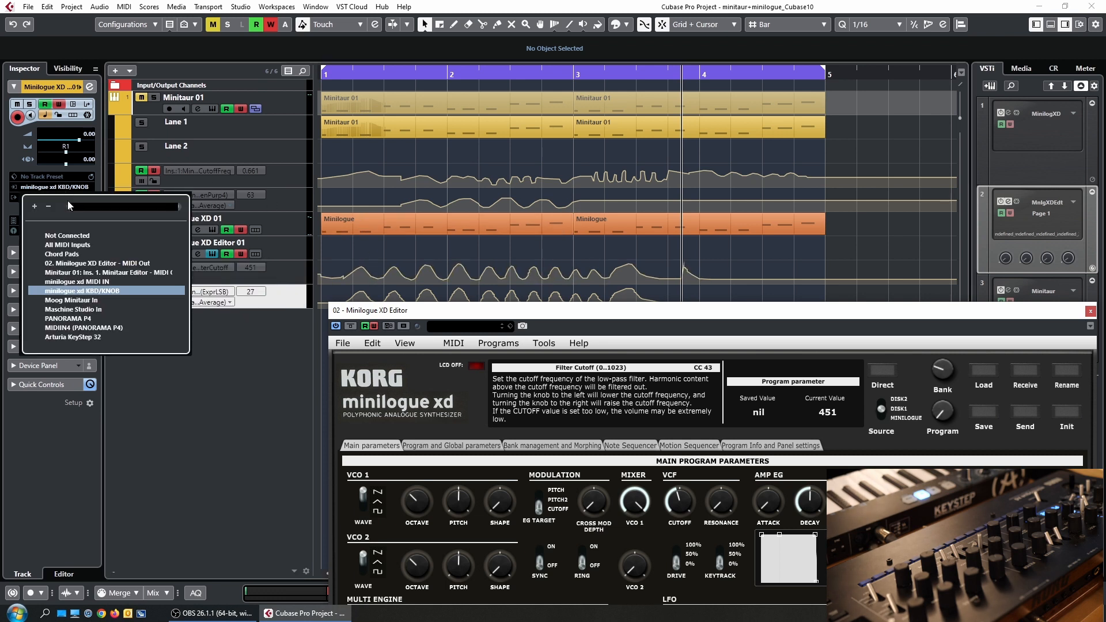
pyautogui.click(68, 236)
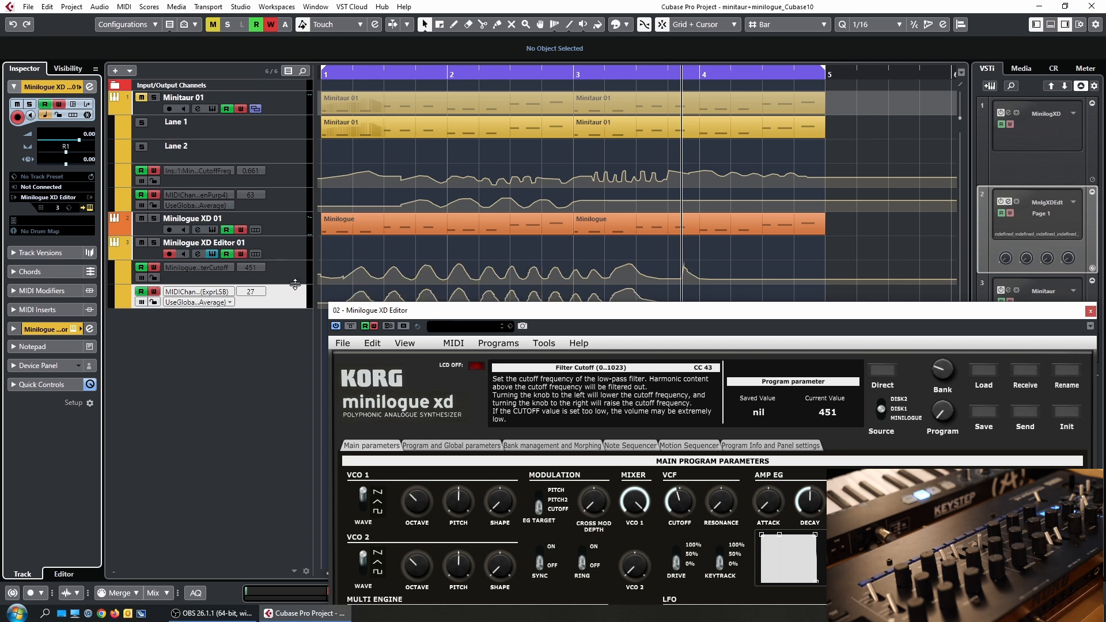
pyautogui.click(302, 257)
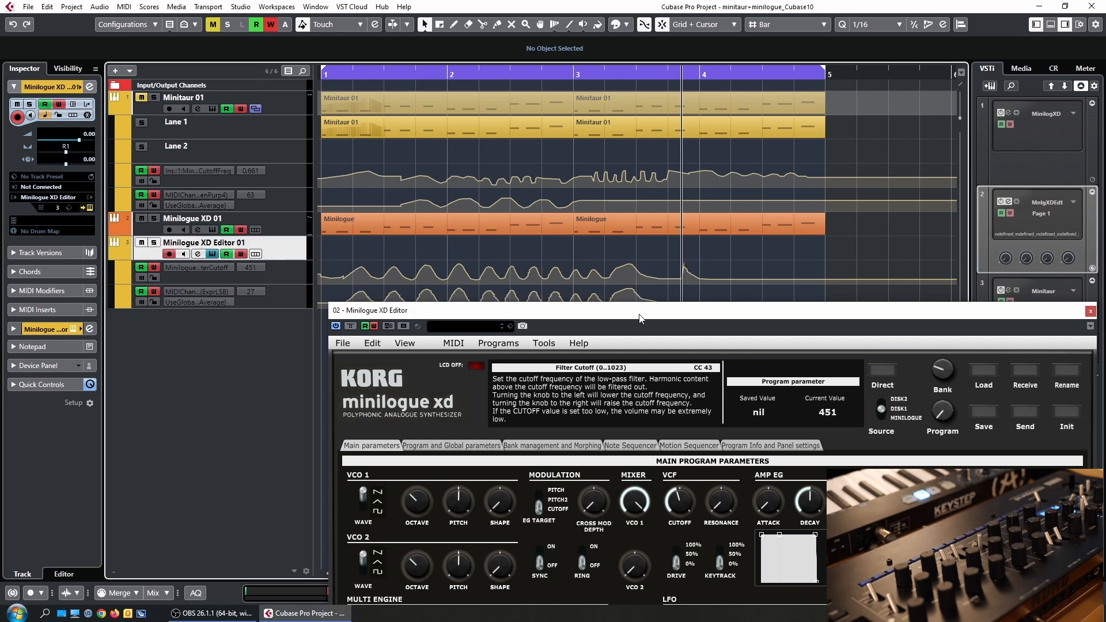
pyautogui.moveTo(640, 318); pyautogui.dragTo(618, 436)
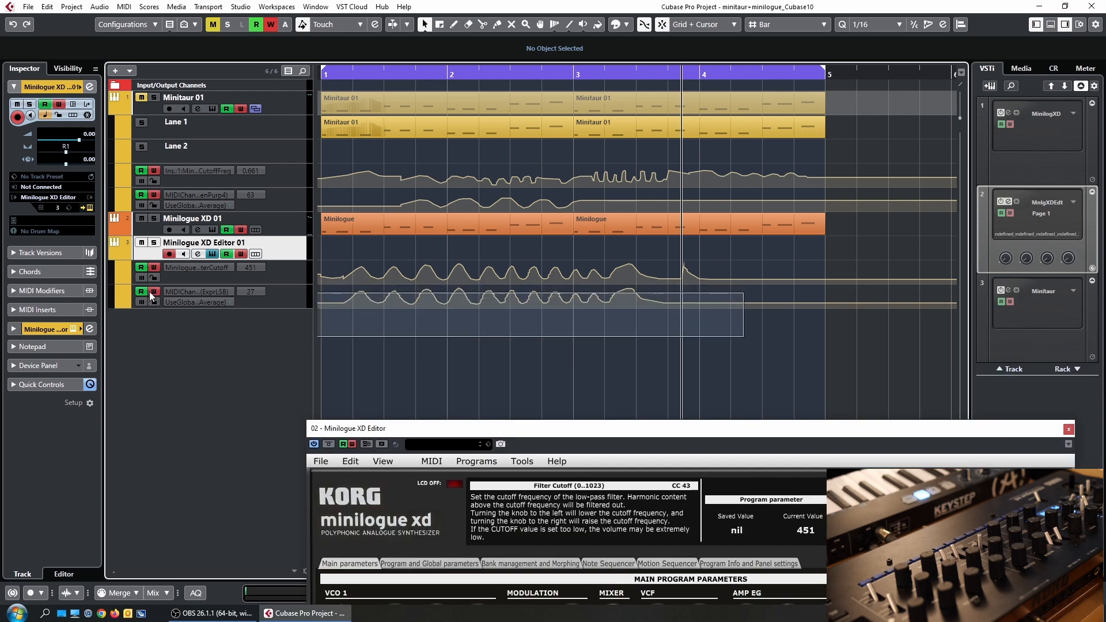
# Step: Record a new filter cutoff pass from bar 1 through bar 4 over the existing Minilogue XD Editor 01 automation
pyautogui.click(342, 77)
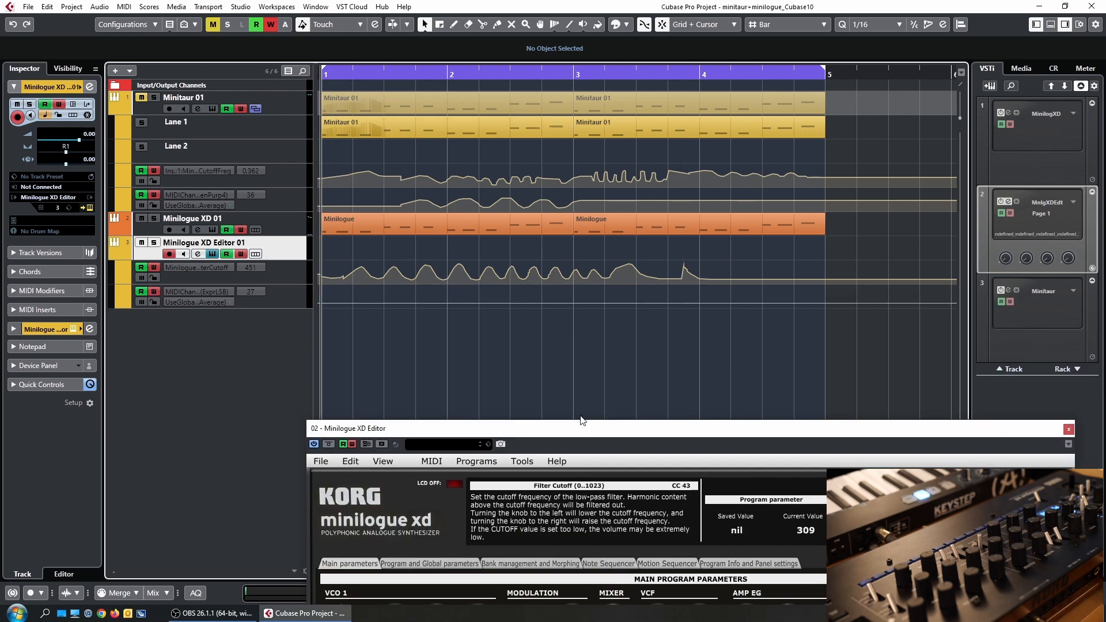
pyautogui.moveTo(580, 429); pyautogui.dragTo(668, 264)
pyautogui.press('space')
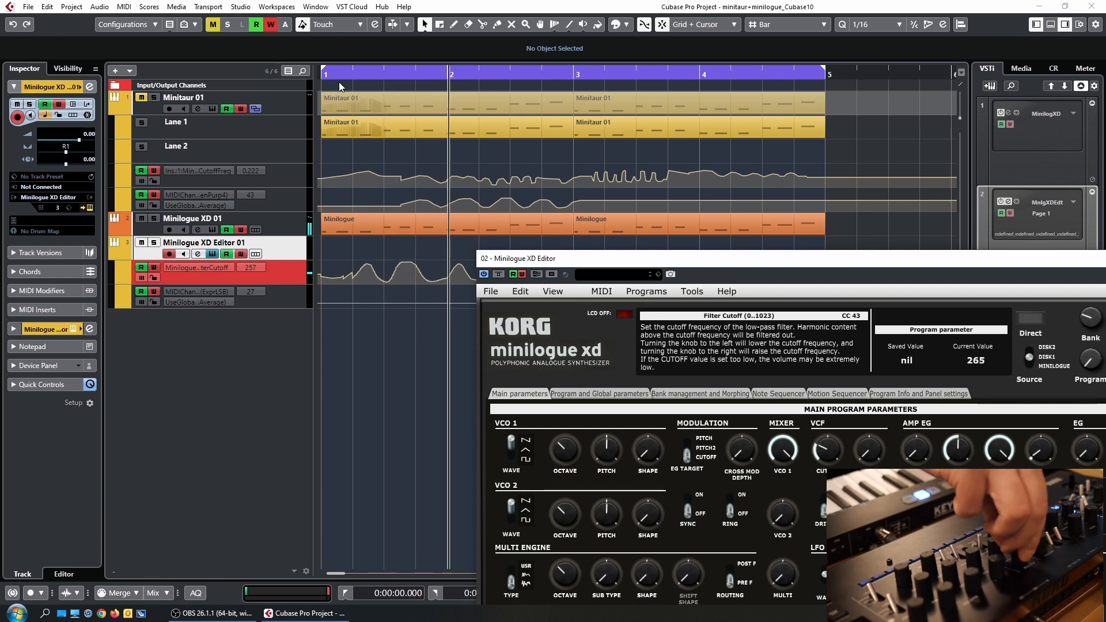
pyautogui.moveTo(716, 273); pyautogui.dragTo(606, 391)
pyautogui.moveTo(730, 591); pyautogui.dragTo(742, 534)
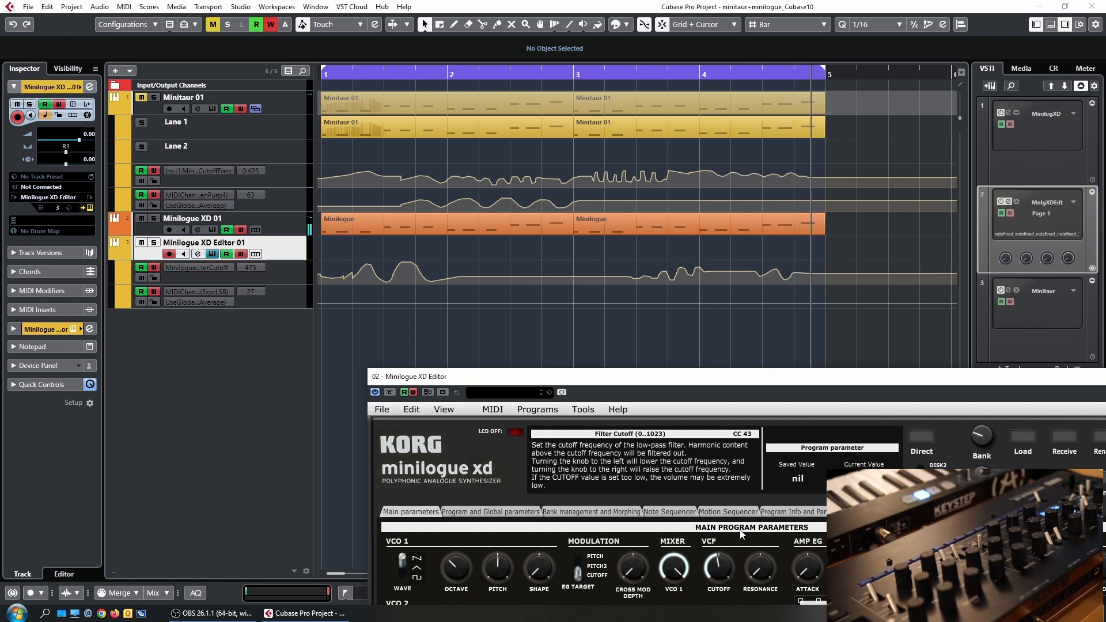
# Step: Delete the recorded automation from the Minitaur 01 and Minilogue XD Editor 01 lanes
pyautogui.moveTo(560, 372)
pyautogui.mouseDown()
pyautogui.moveTo(557, 322)
pyautogui.moveTo(558, 349)
pyautogui.mouseUp()
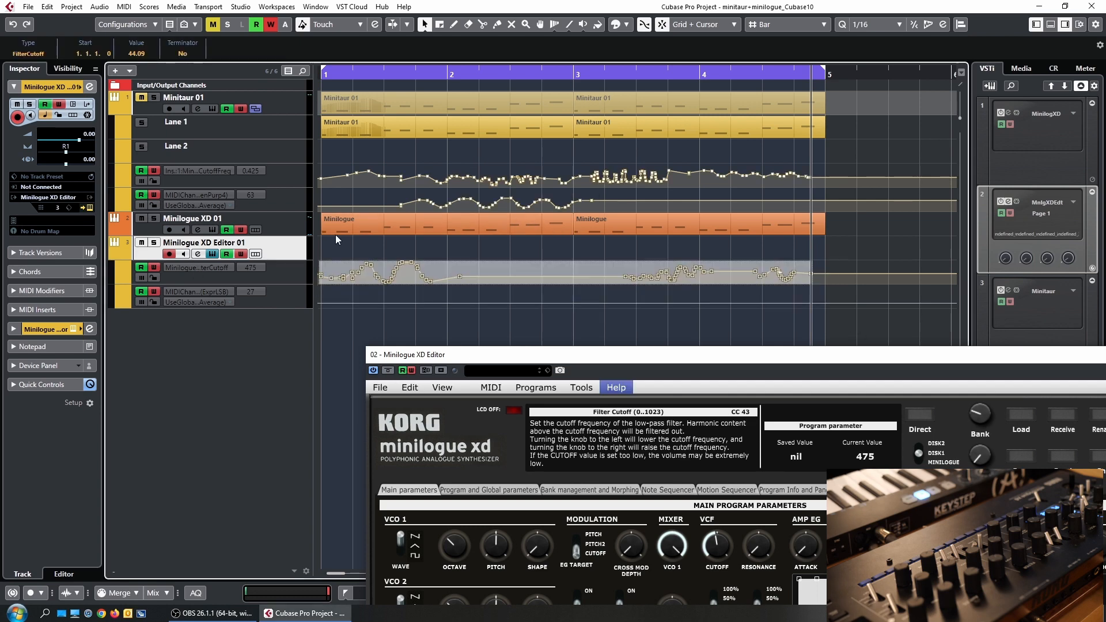
pyautogui.moveTo(857, 153); pyautogui.dragTo(265, 207)
pyautogui.press('Delete')
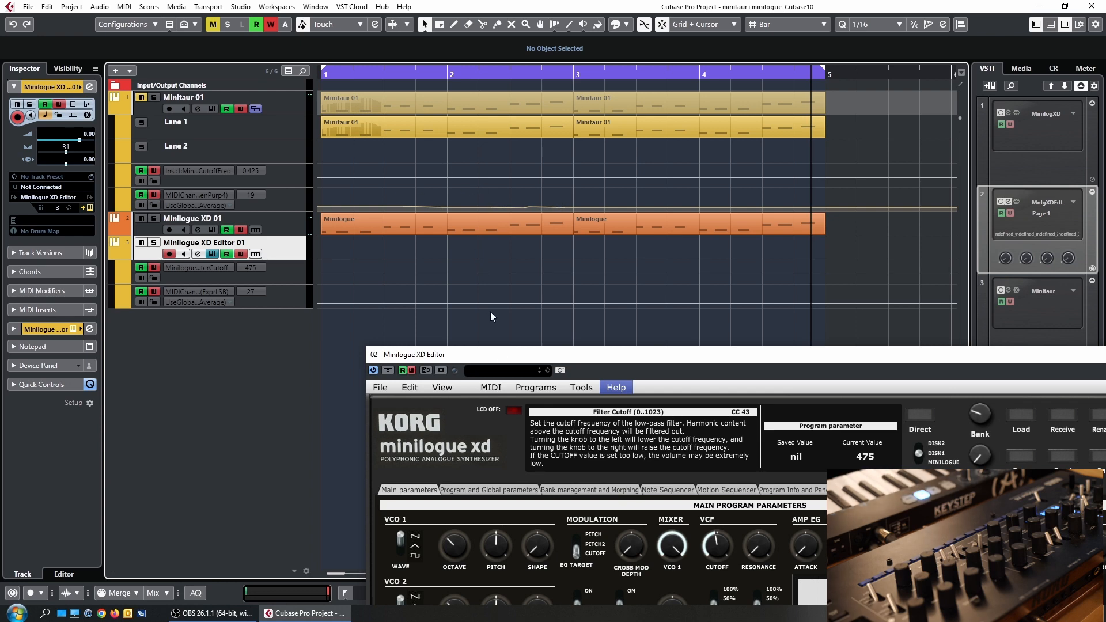
pyautogui.moveTo(499, 355); pyautogui.dragTo(439, 349)
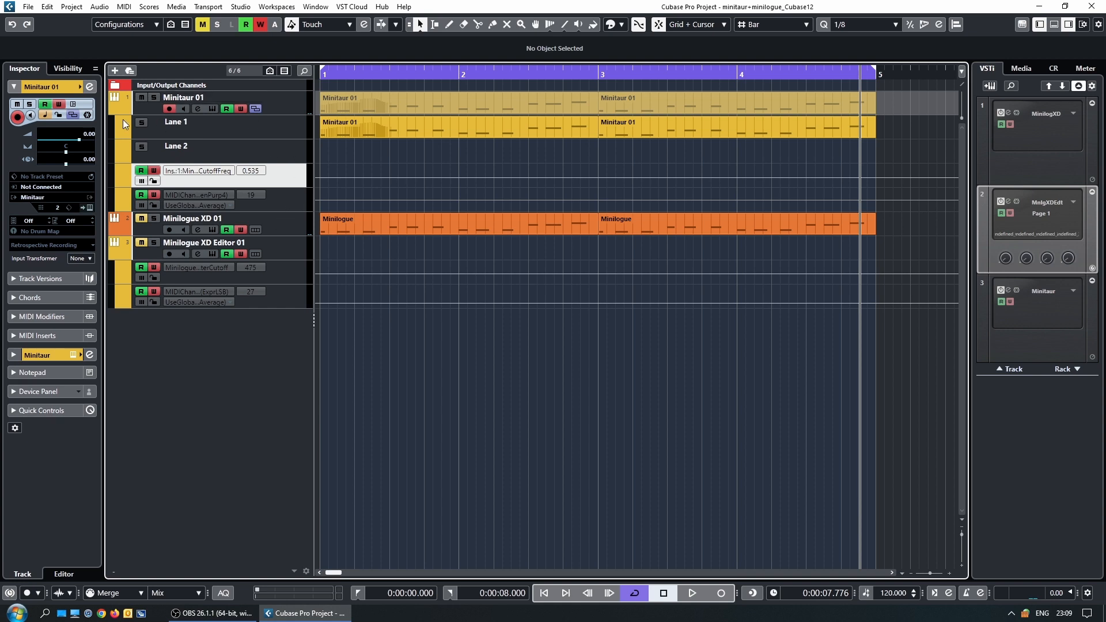
# Step: Open the Minitaur Editor insert of the Minitaur 01 track
pyautogui.click(267, 111)
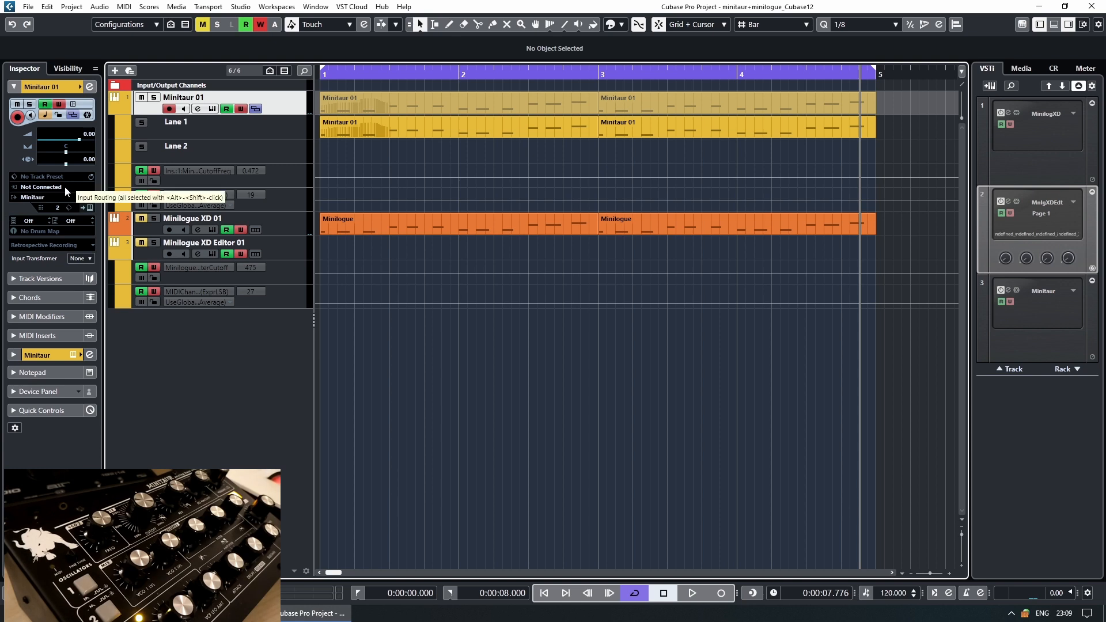
pyautogui.click(15, 355)
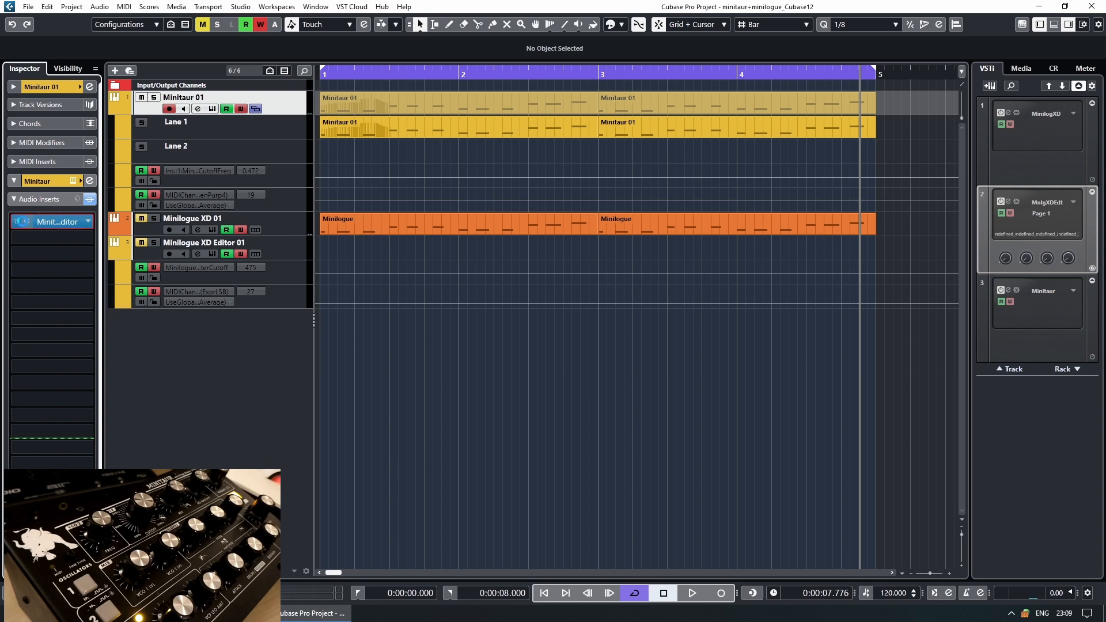
pyautogui.click(27, 221)
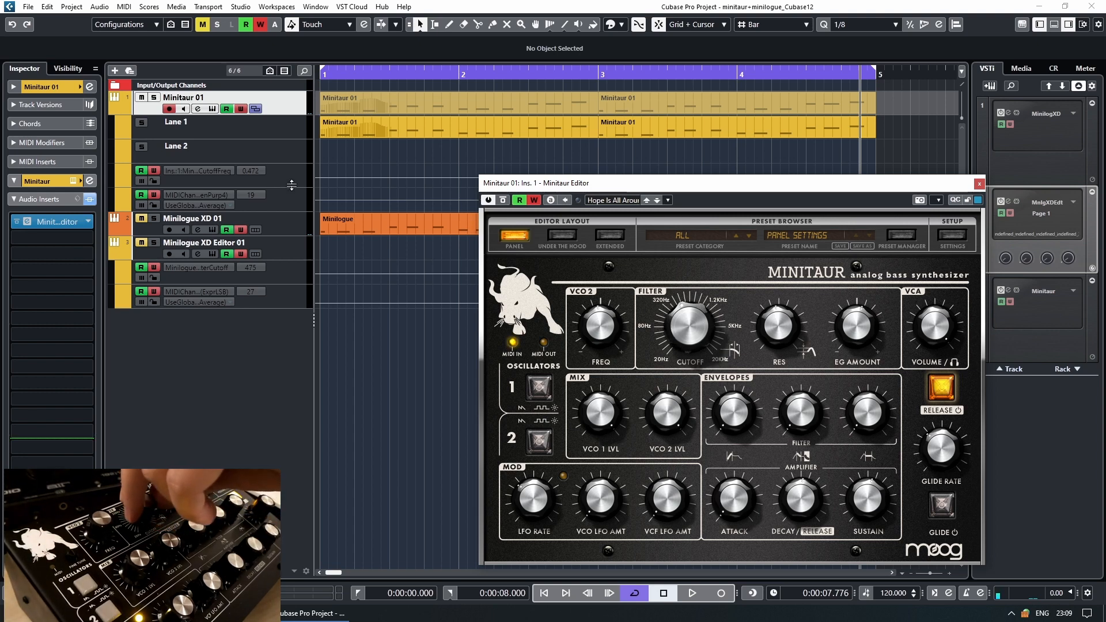
# Step: Play the project while turning the hardware cutoff knob, with the Minitaur 01 track's MIDI input at Not Connected
pyautogui.moveTo(567, 190); pyautogui.dragTo(782, 183)
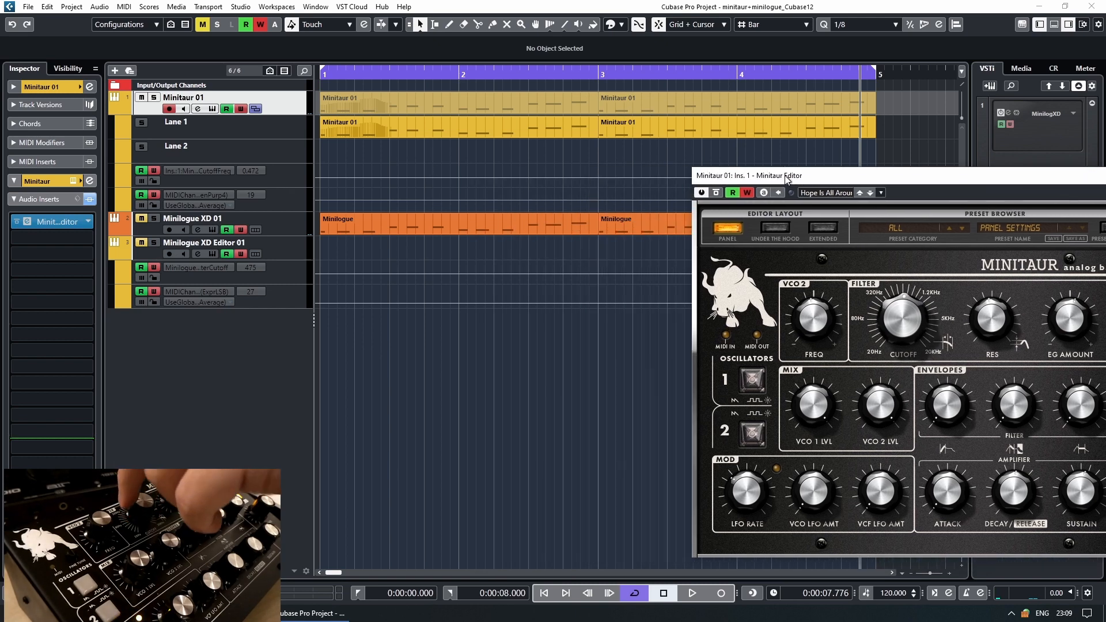
pyautogui.click(692, 593)
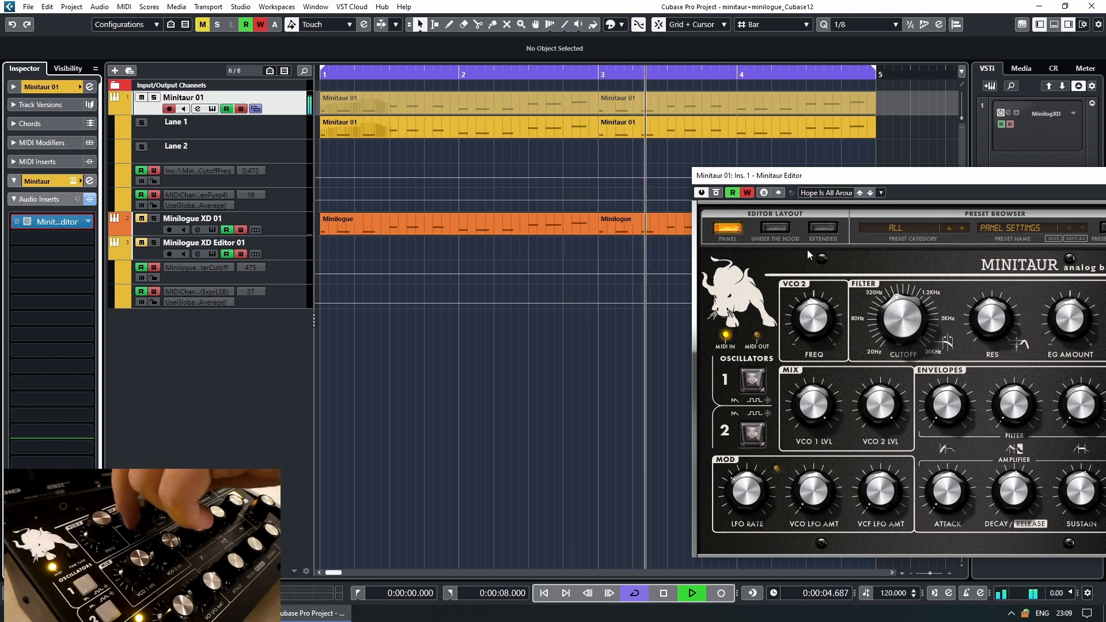
pyautogui.press('space')
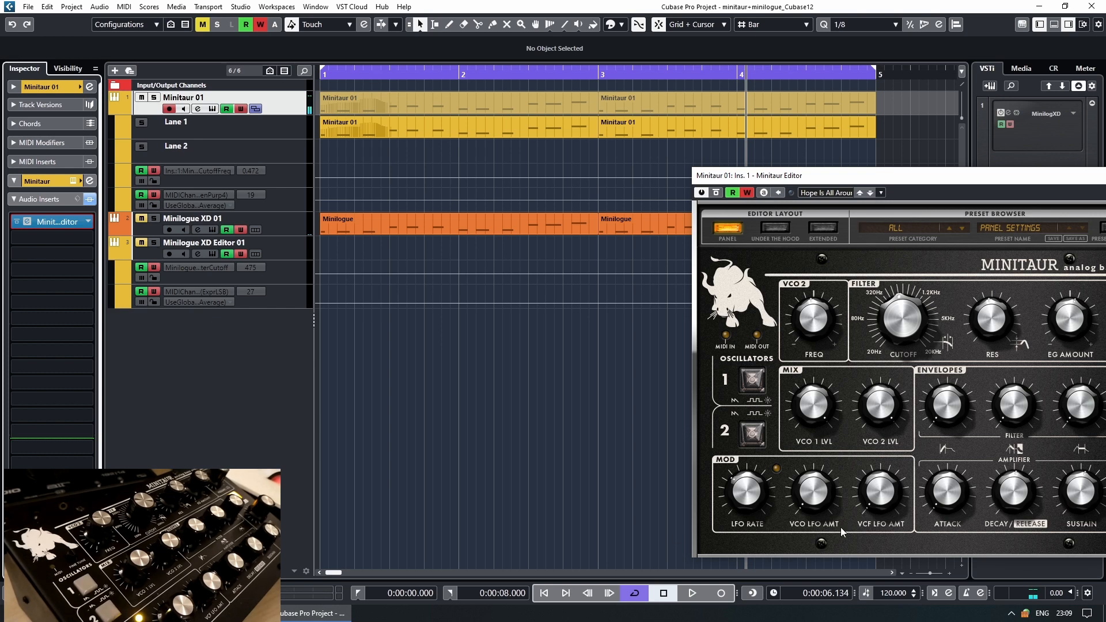
# Step: Record a cutoff automation pass from bar 1 through bar 2 using the on-screen Cutoff knob in the Minitaur Editor
pyautogui.click(331, 86)
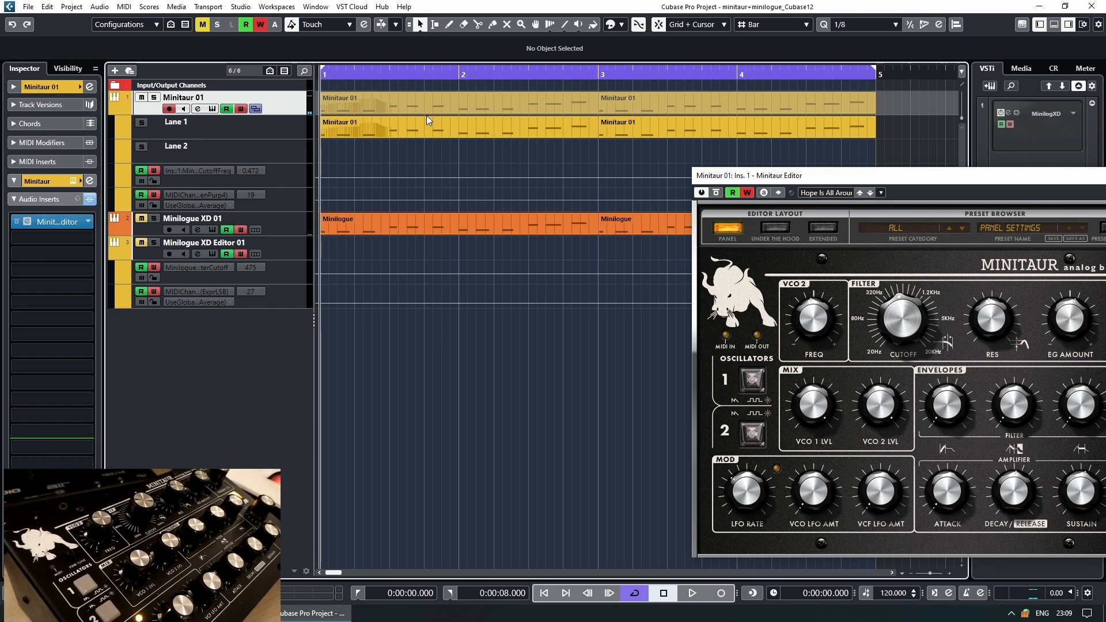
pyautogui.press('space')
pyautogui.moveTo(897, 305); pyautogui.dragTo(880, 288)
pyautogui.press('space')
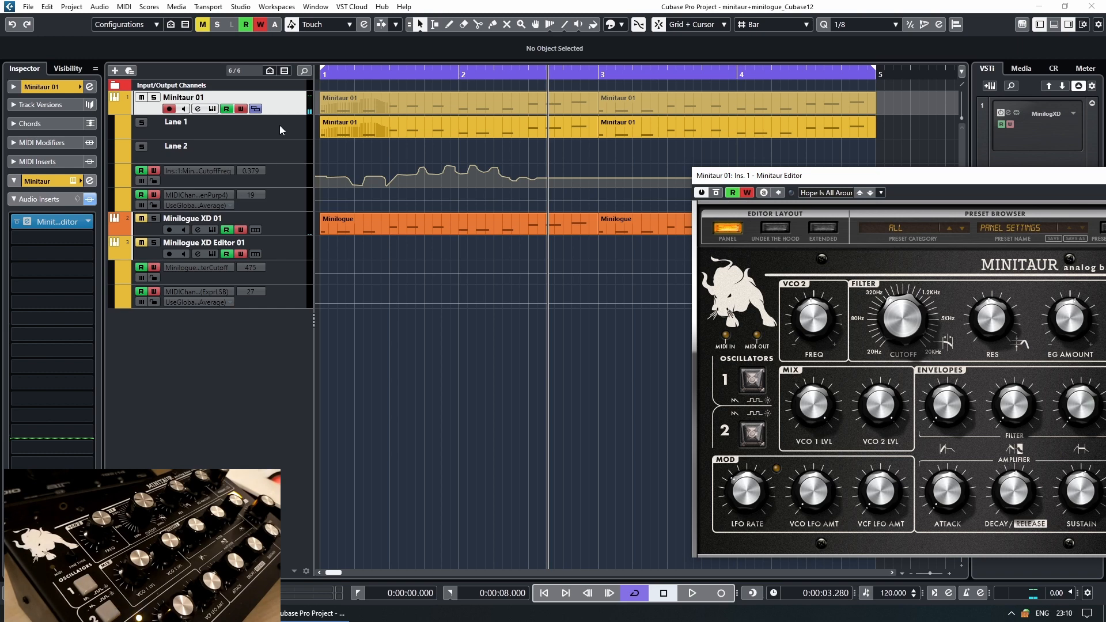
# Step: Set the Minitaur 01 track's MIDI input to Moog Minitaur In and record a hardware cutoff pass from bar 1 into bar 3
pyautogui.click(13, 87)
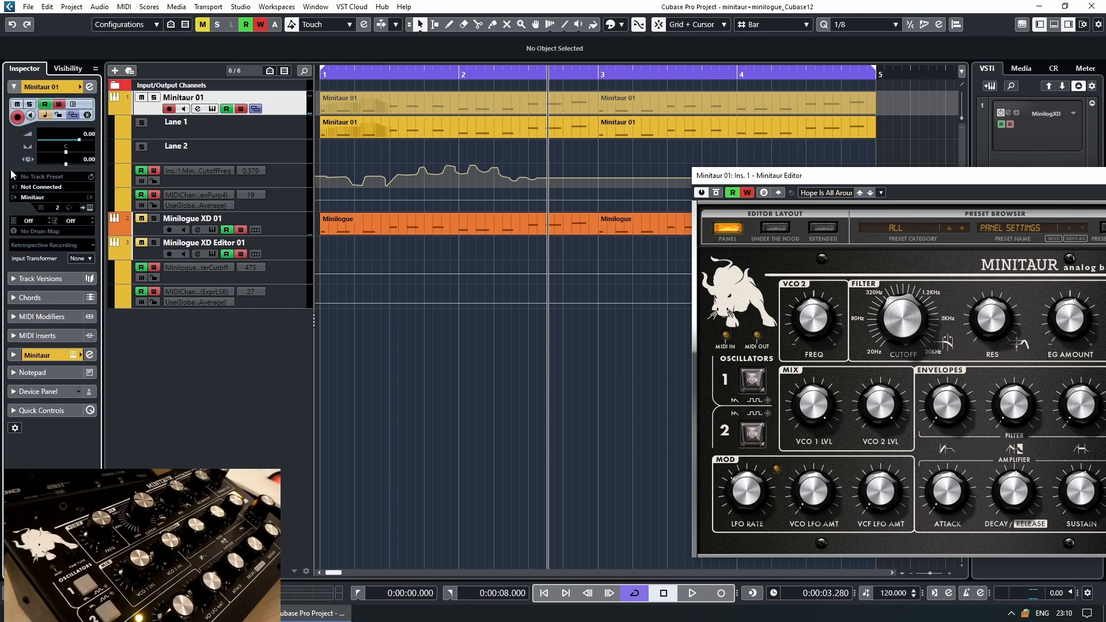
pyautogui.click(32, 187)
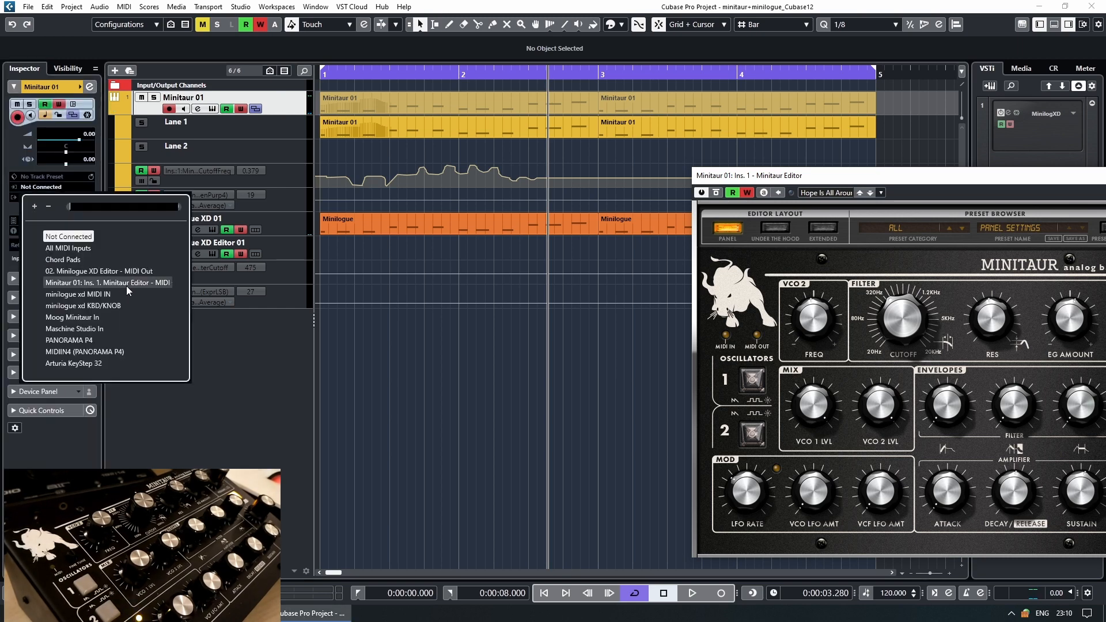
pyautogui.click(92, 319)
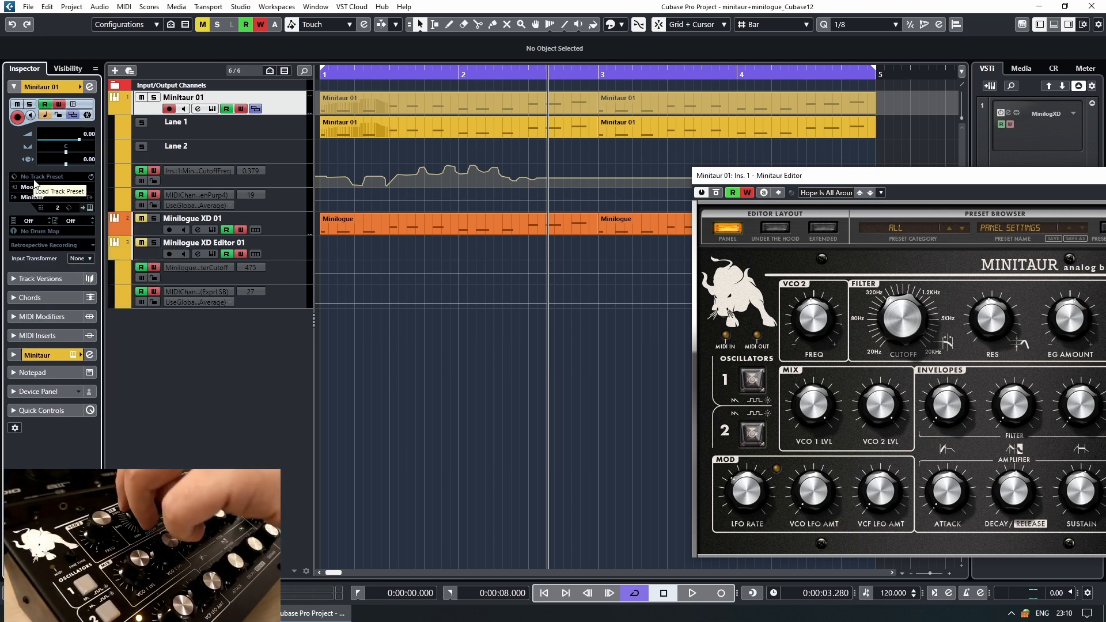
pyautogui.press('Home')
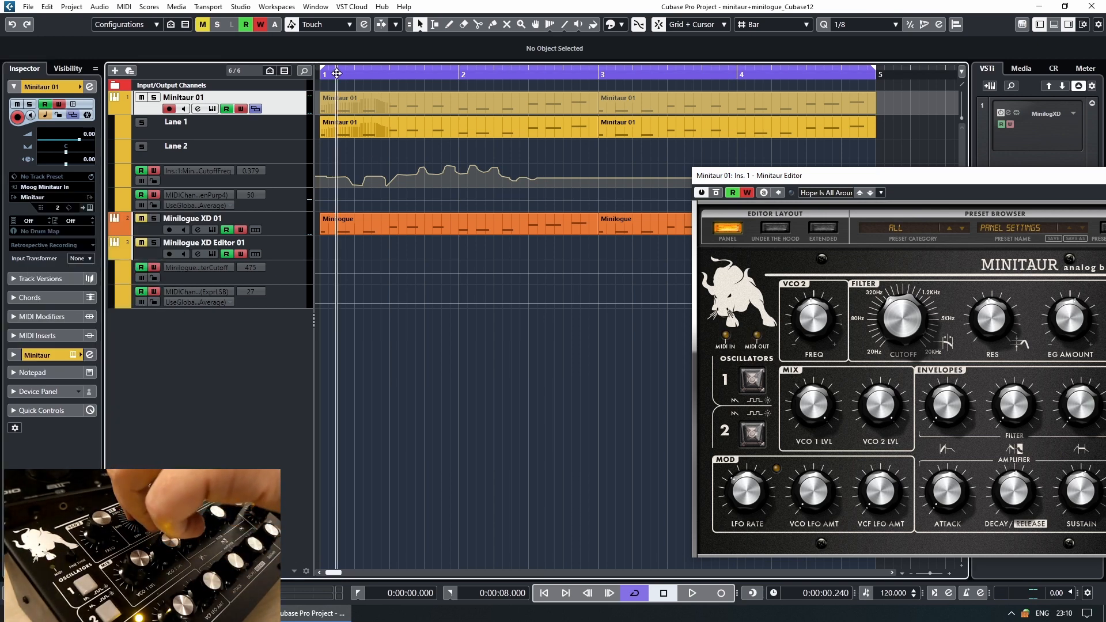
pyautogui.click(688, 593)
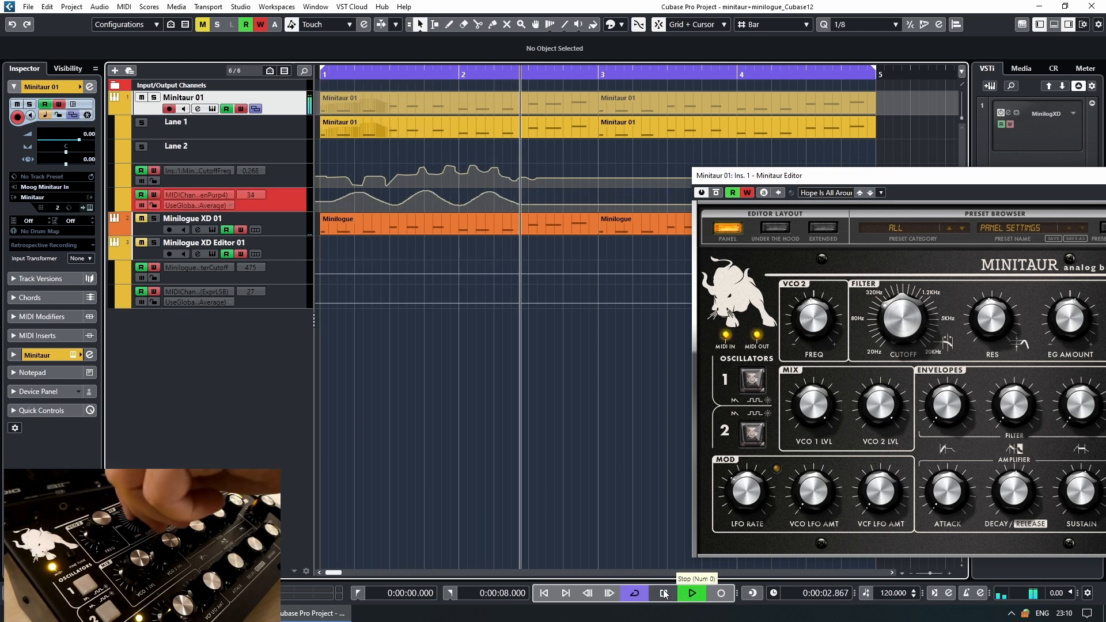
pyautogui.click(663, 594)
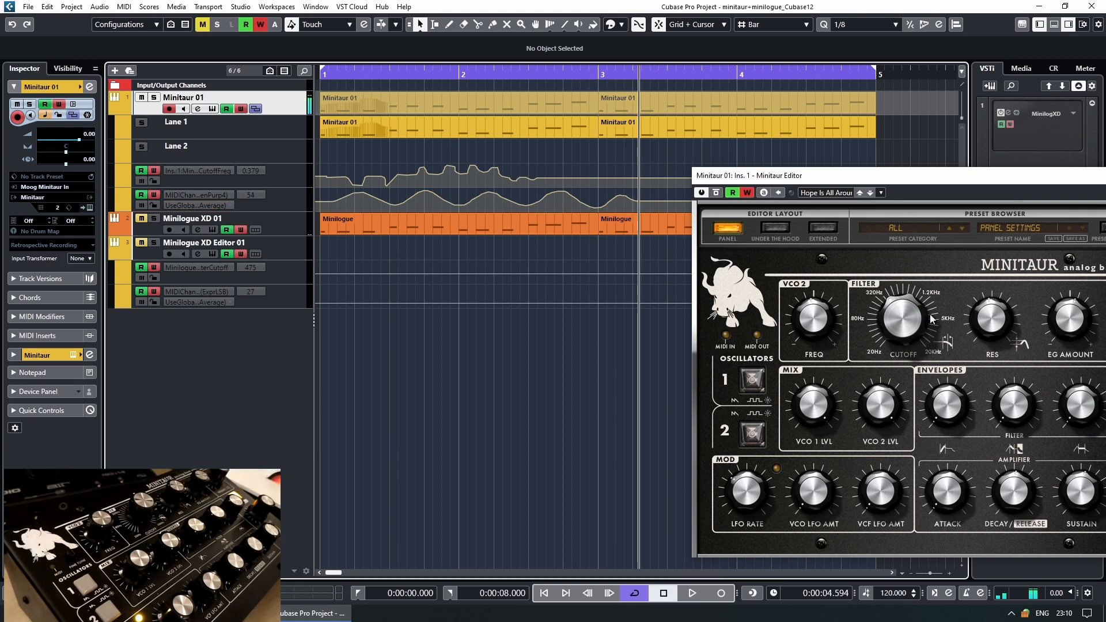
# Step: Record on-screen Cutoff knob movements in the Minitaur Editor from bar 3 into bar 4
pyautogui.moveTo(896, 311); pyautogui.dragTo(891, 309)
pyautogui.press('space')
pyautogui.press('space')
pyautogui.moveTo(874, 183); pyautogui.dragTo(620, 324)
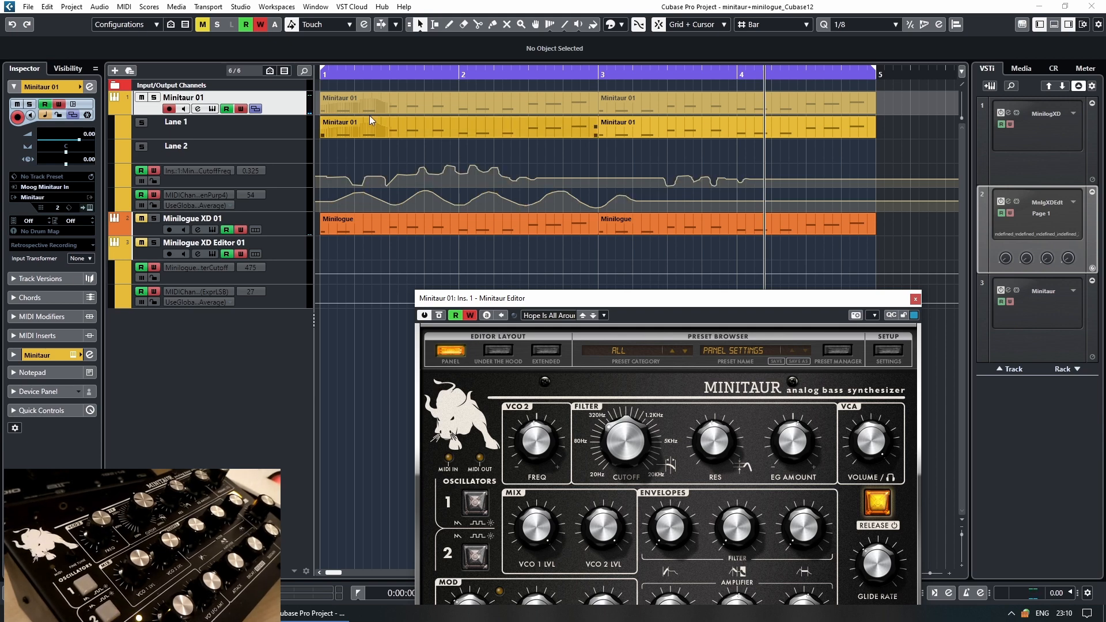
# Step: Play back the Minitaur 01 cutoff and MIDI CC automation from bar 1 to just before bar 3
pyautogui.click(336, 72)
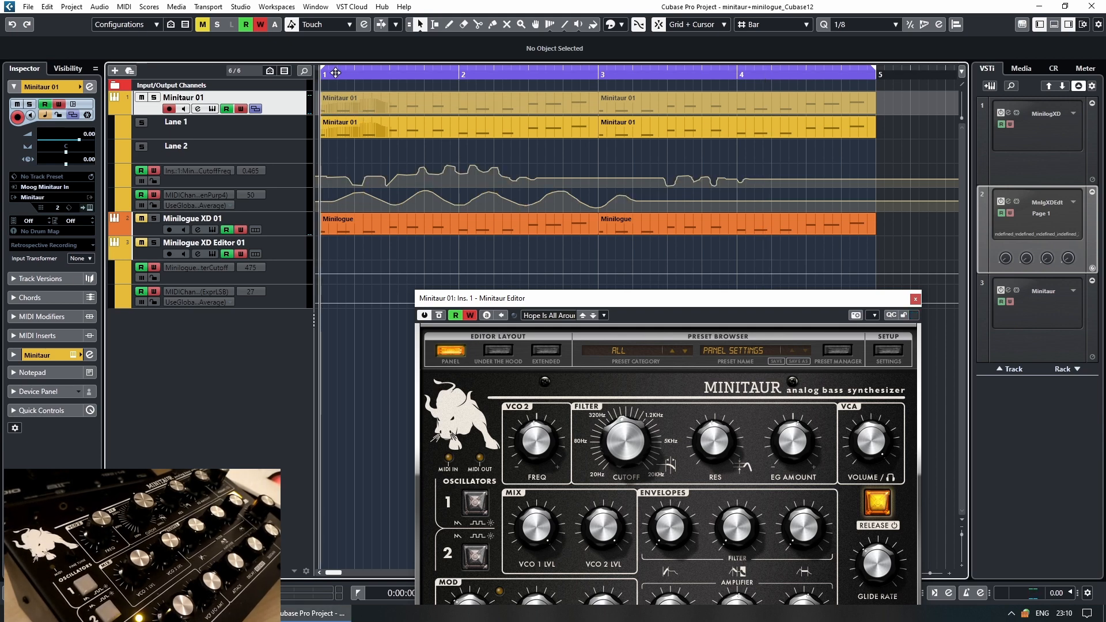
pyautogui.press('space')
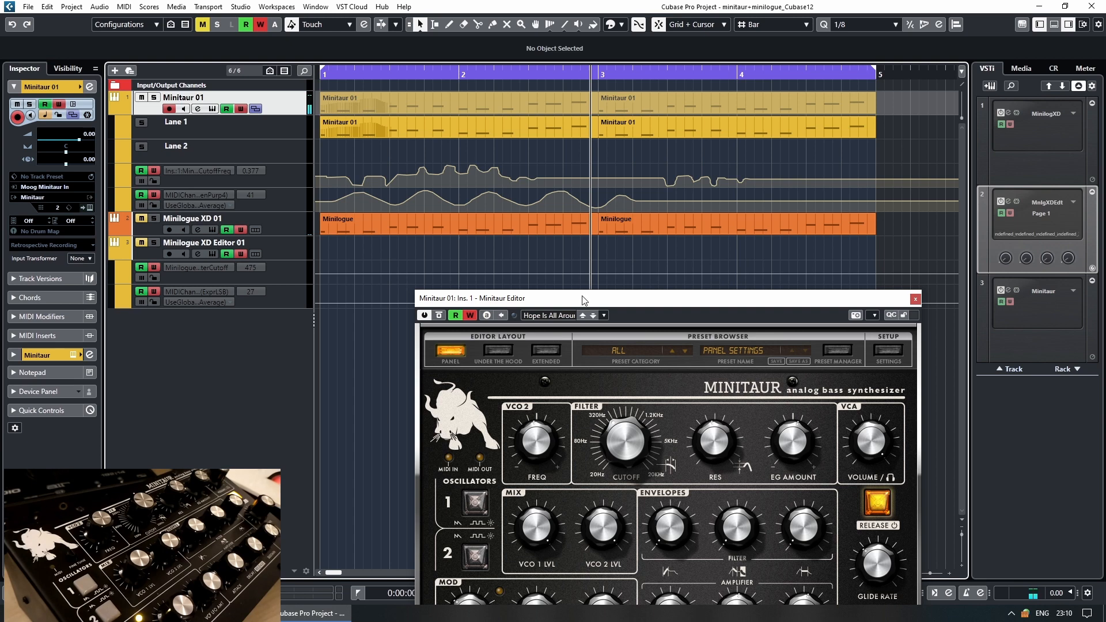
pyautogui.moveTo(583, 300); pyautogui.dragTo(732, 288)
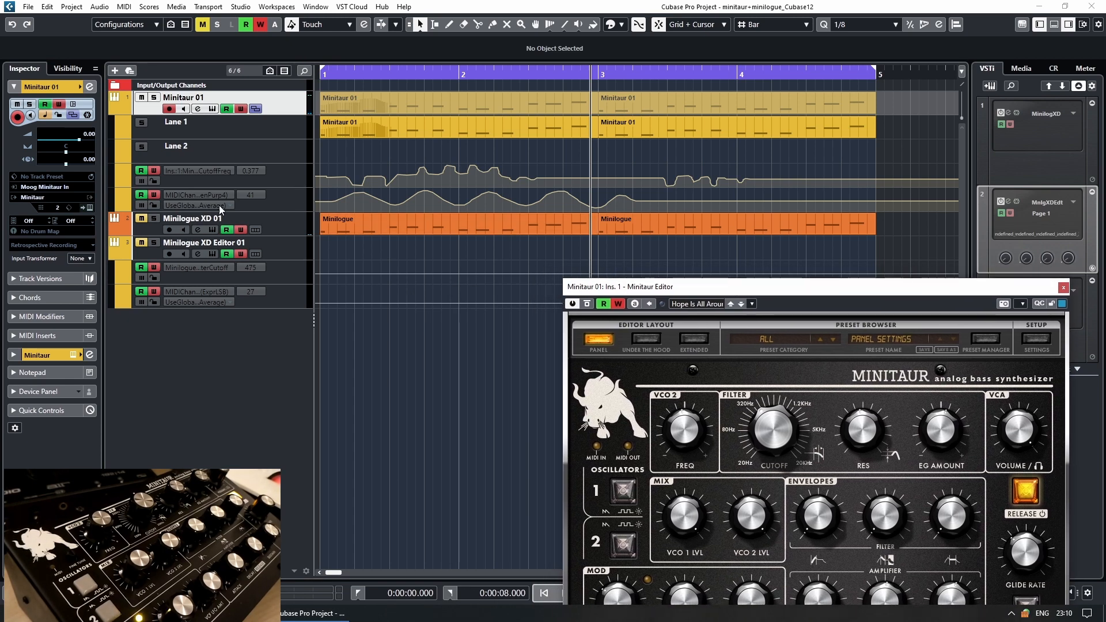
# Step: Set the Minitaur 01 track's MIDI input back to Not Connected
pyautogui.click(289, 172)
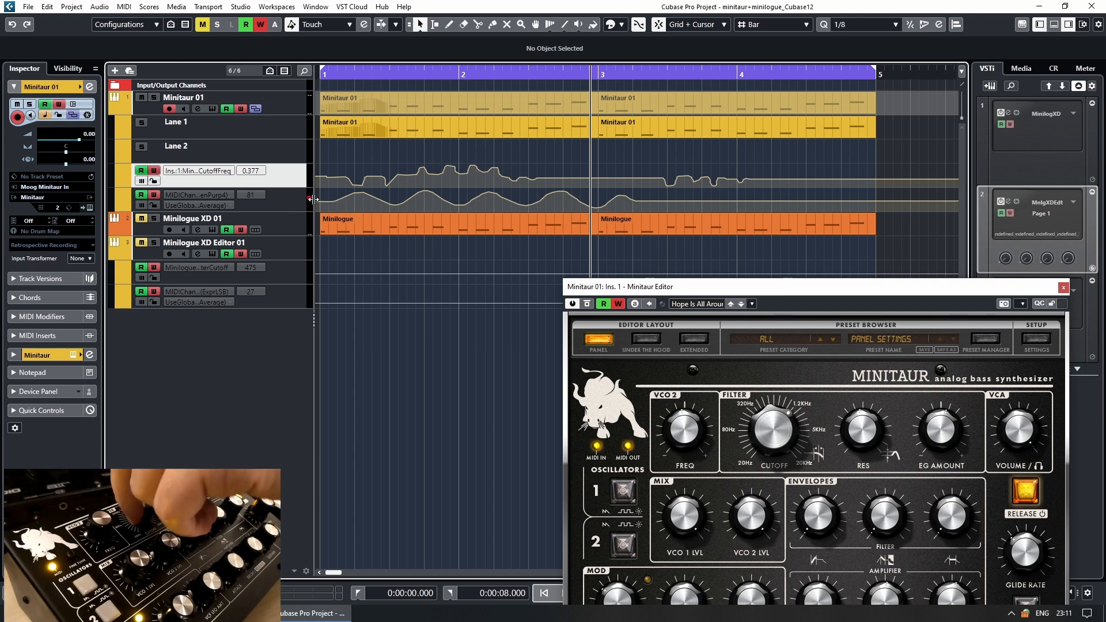
pyautogui.click(41, 187)
pyautogui.click(44, 233)
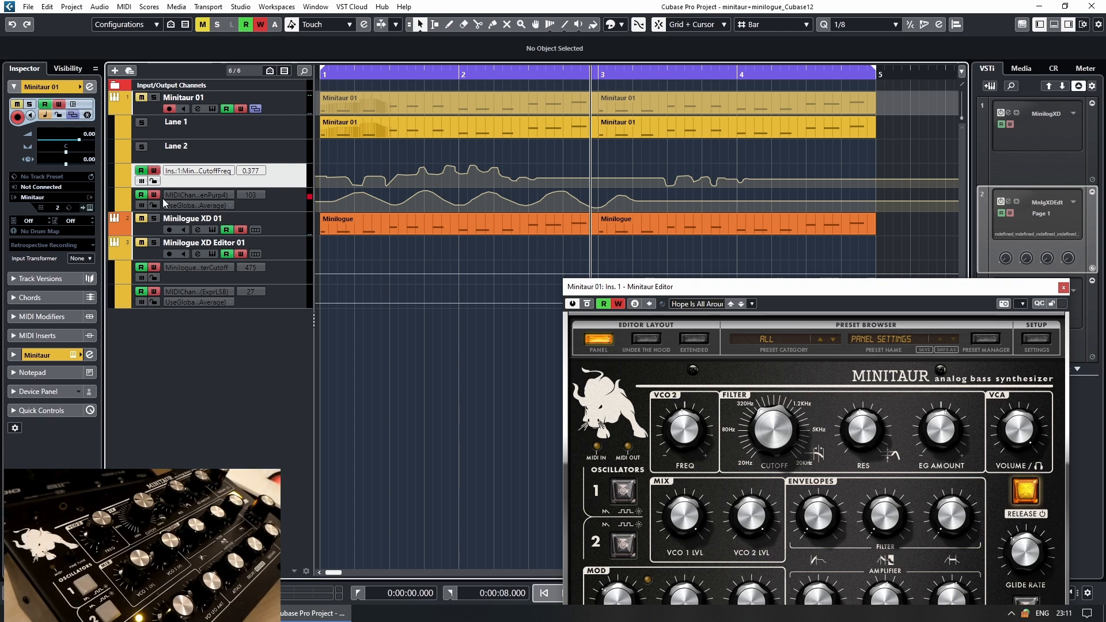
# Step: Open the plug-in editor of the Minilogue XD Editor 01 track and place it below the track lanes
pyautogui.click(290, 231)
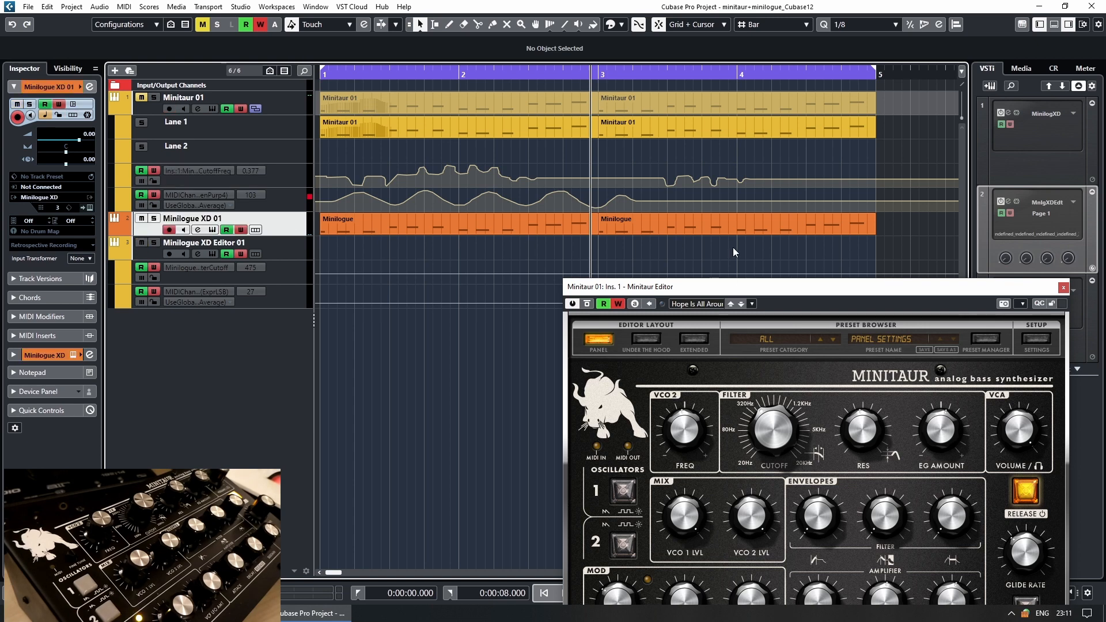
pyautogui.moveTo(750, 292); pyautogui.dragTo(443, 392)
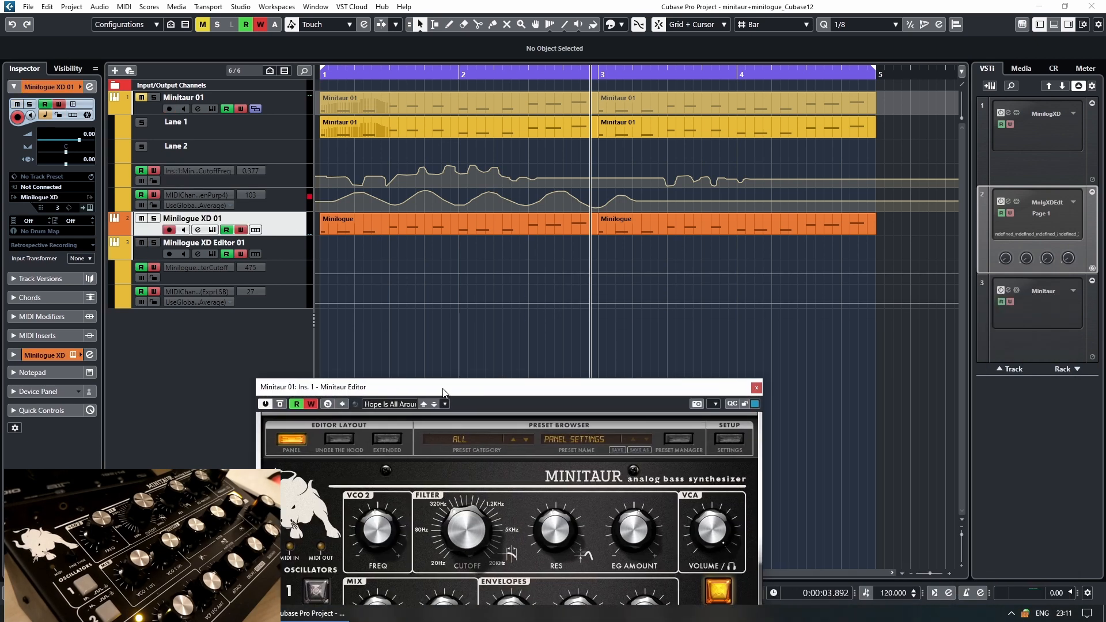
pyautogui.click(320, 75)
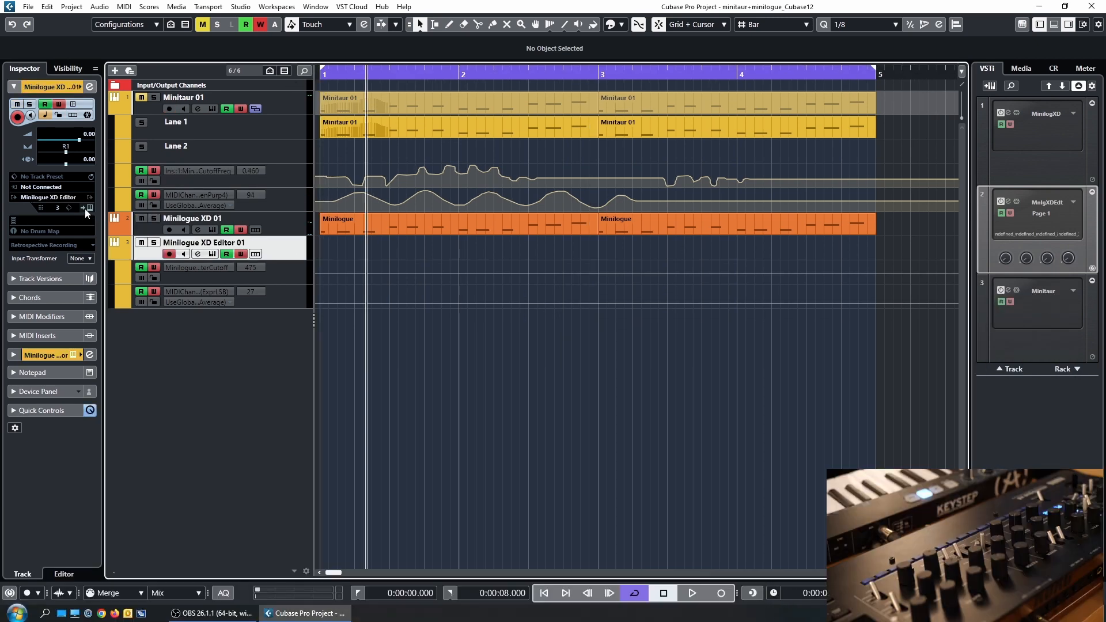
pyautogui.click(86, 207)
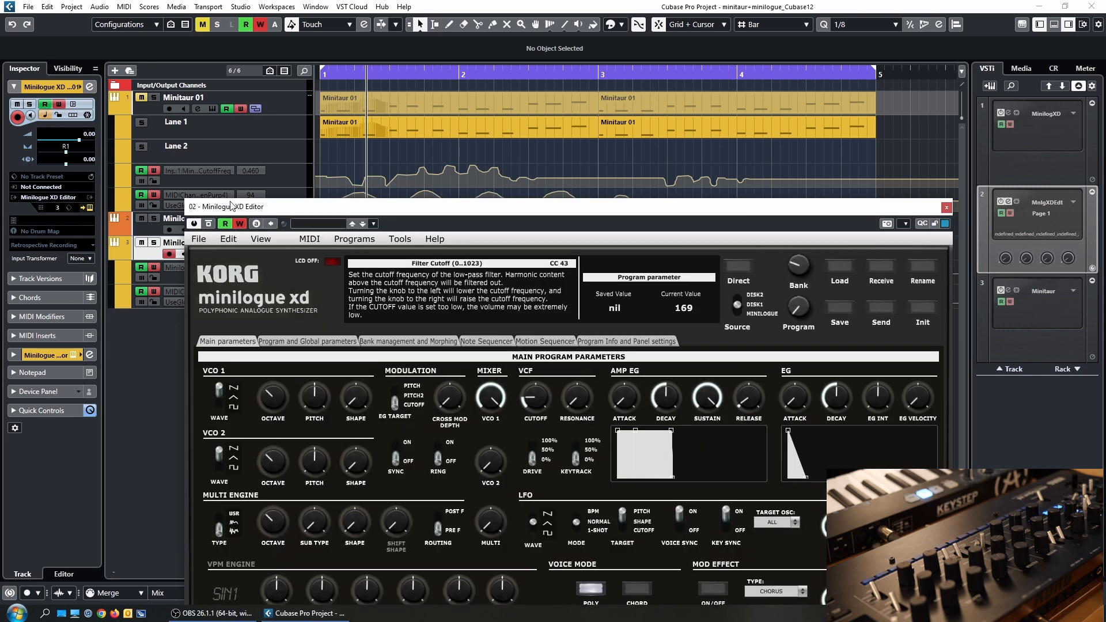
pyautogui.moveTo(231, 206); pyautogui.dragTo(260, 297)
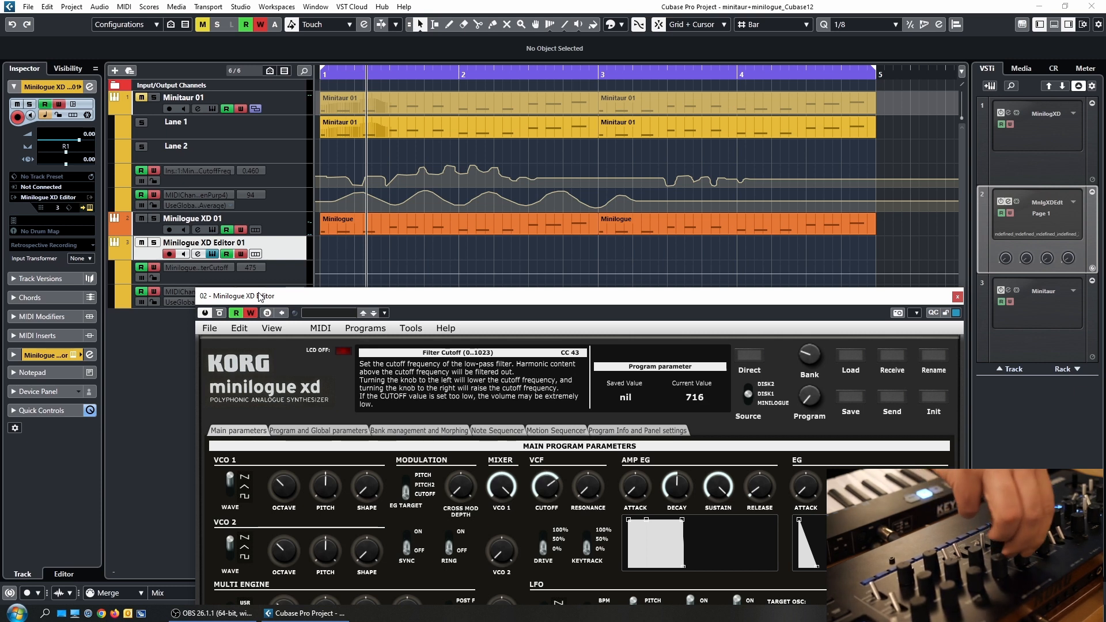
# Step: Set the Minilogue XD Editor 01 track's MIDI input to minilogue xd KBD/KNOB and record hardware cutoff and resonance movements from bar 1 through bar 4
pyautogui.click(63, 188)
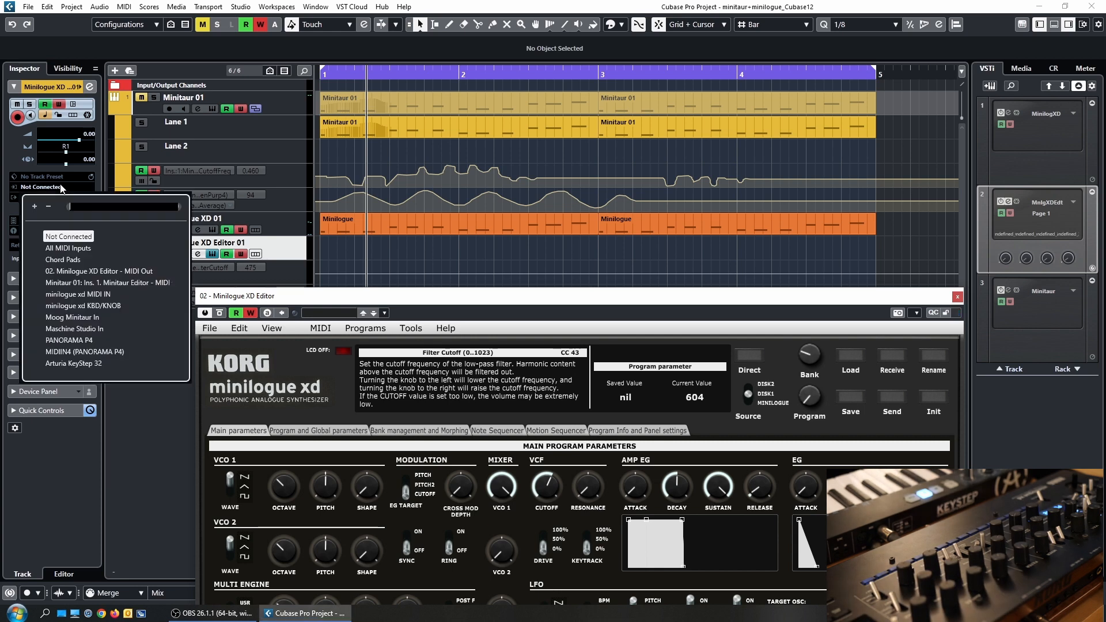
pyautogui.click(96, 309)
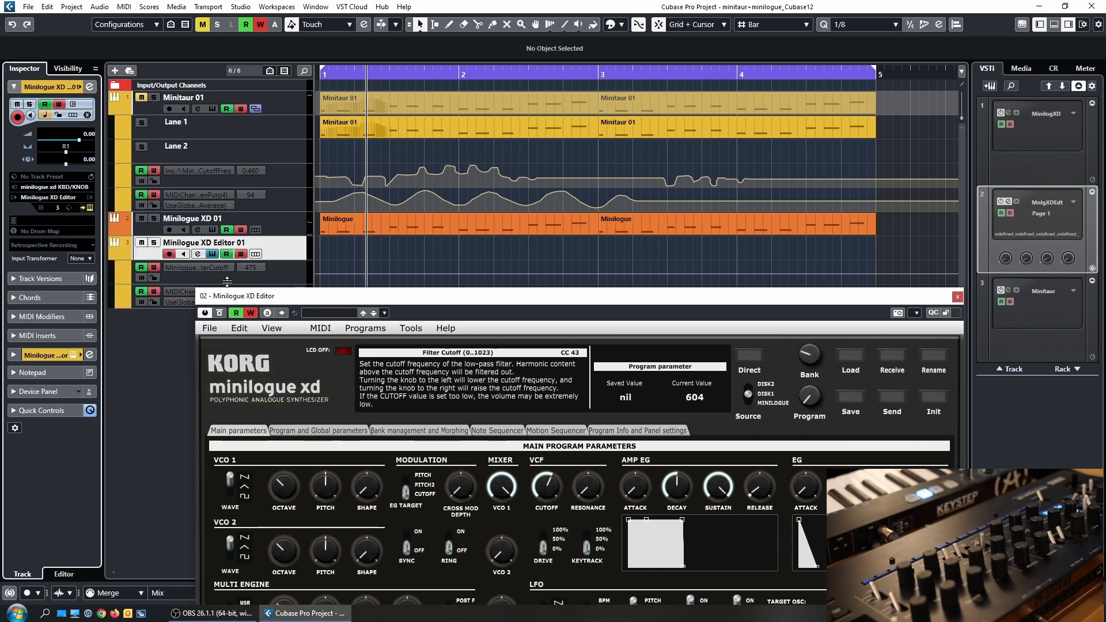
pyautogui.moveTo(283, 300); pyautogui.dragTo(331, 380)
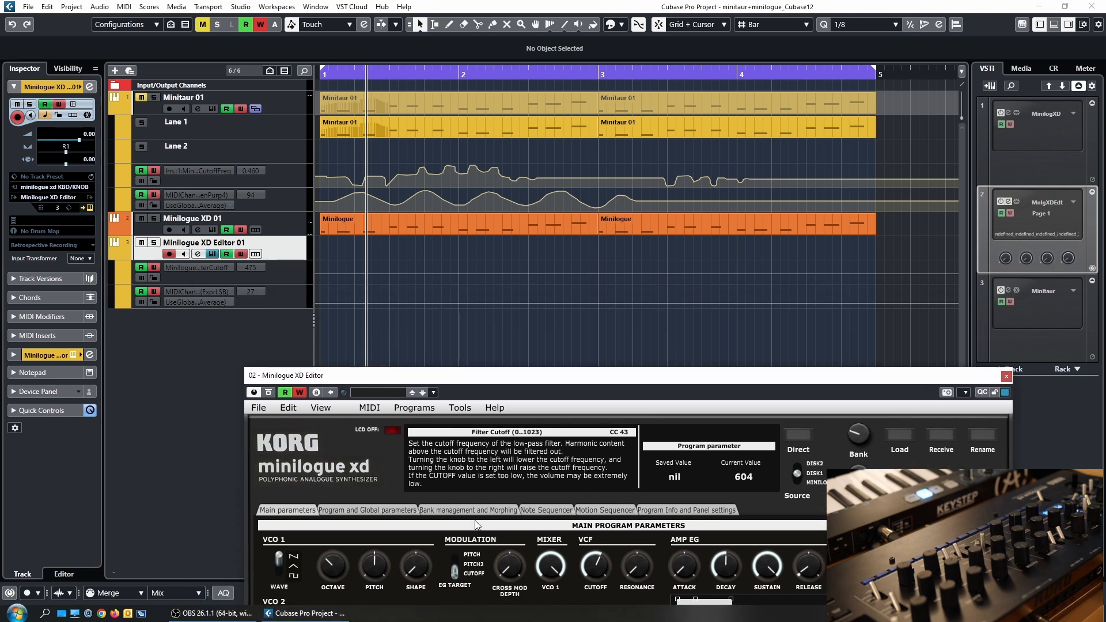
pyautogui.click(326, 76)
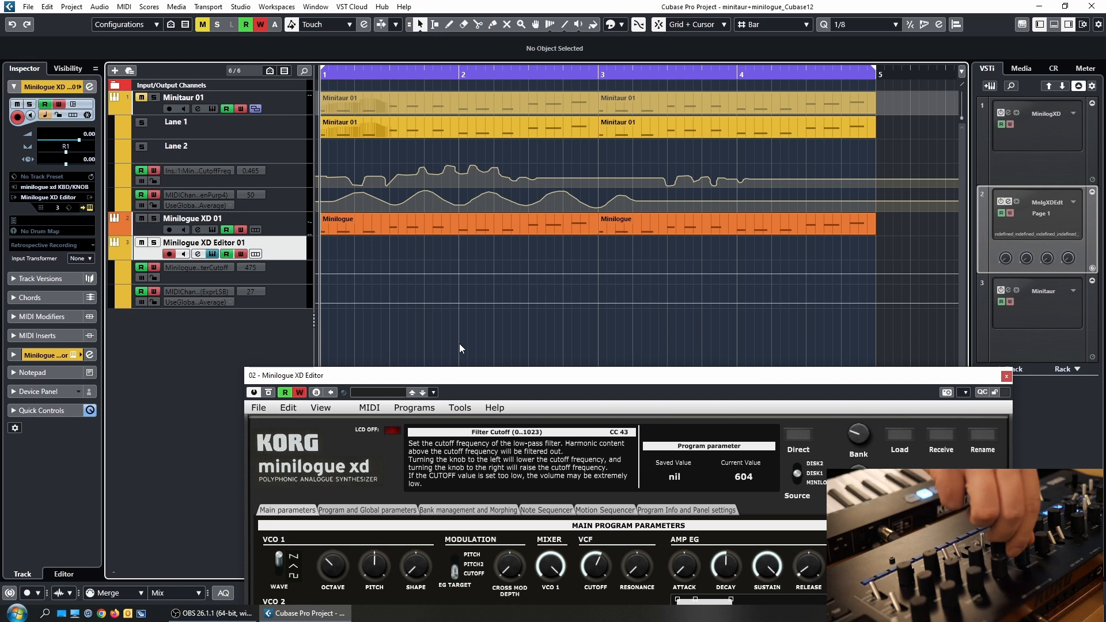
pyautogui.press('space')
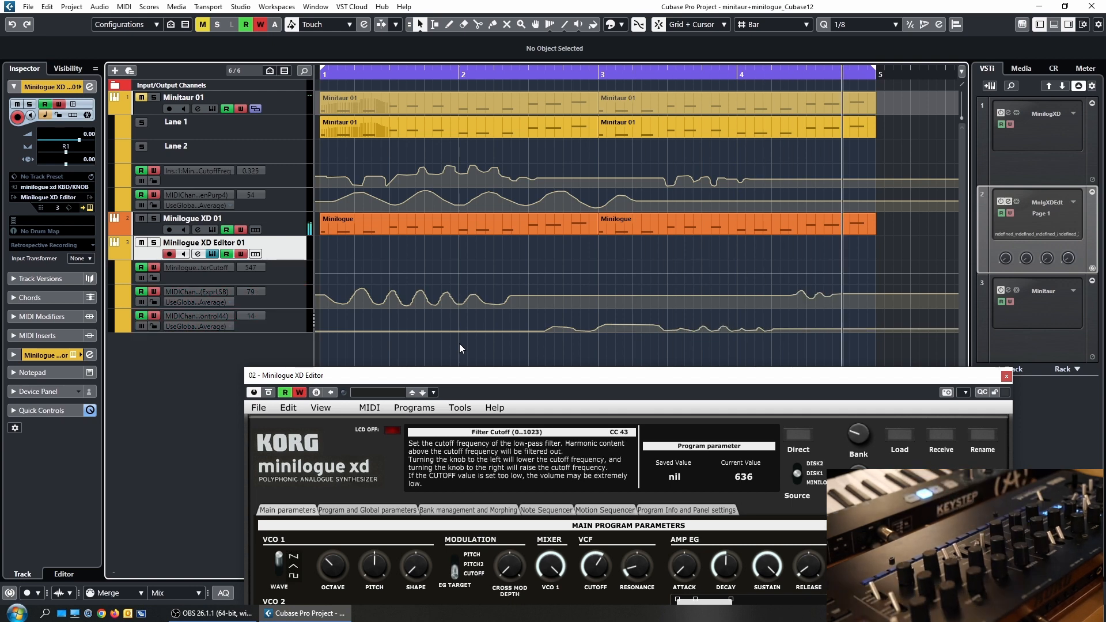
# Step: Set the Minilogue XD Editor 01 track's MIDI input to All MIDI Inputs
pyautogui.click(74, 187)
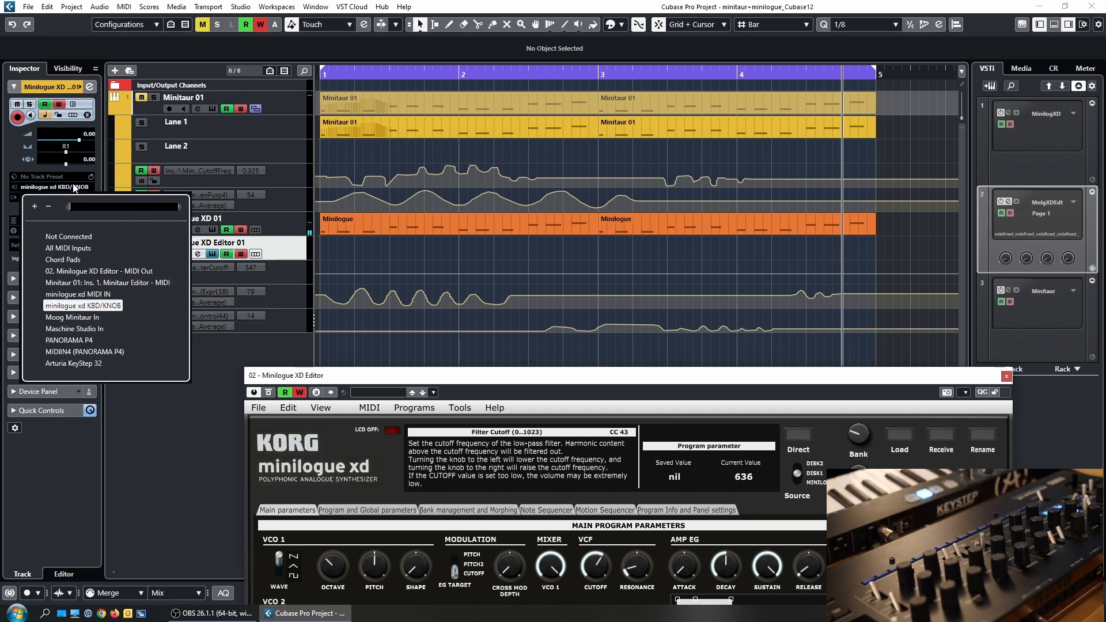
pyautogui.click(67, 248)
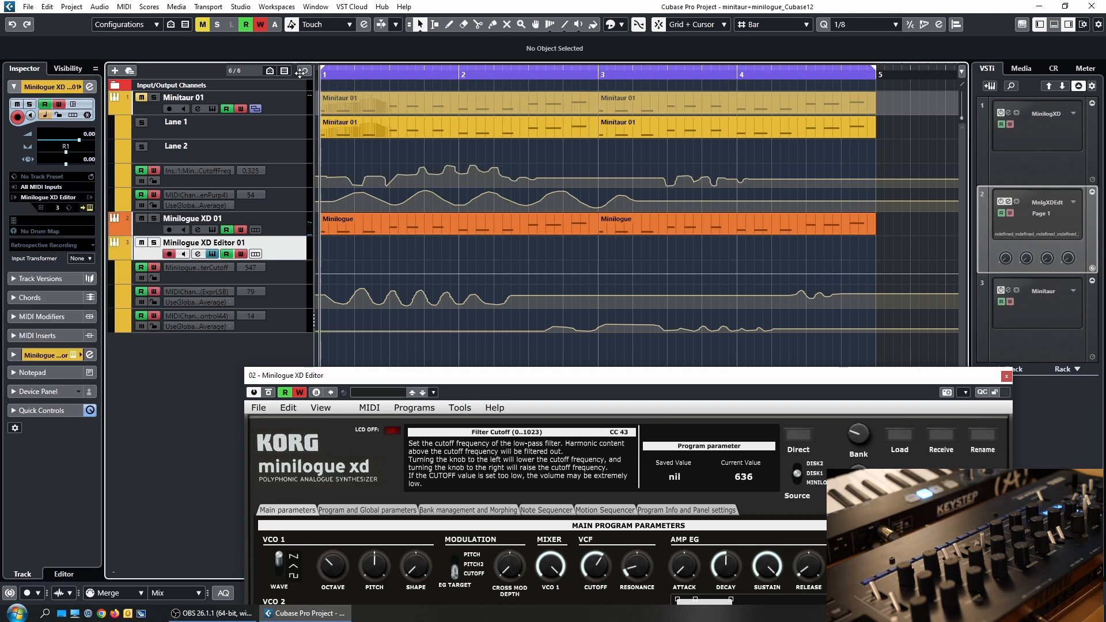
# Step: Record a hardware cutoff movement in bar 1 on the Minilogue XD Editor 01 track
pyautogui.press('space')
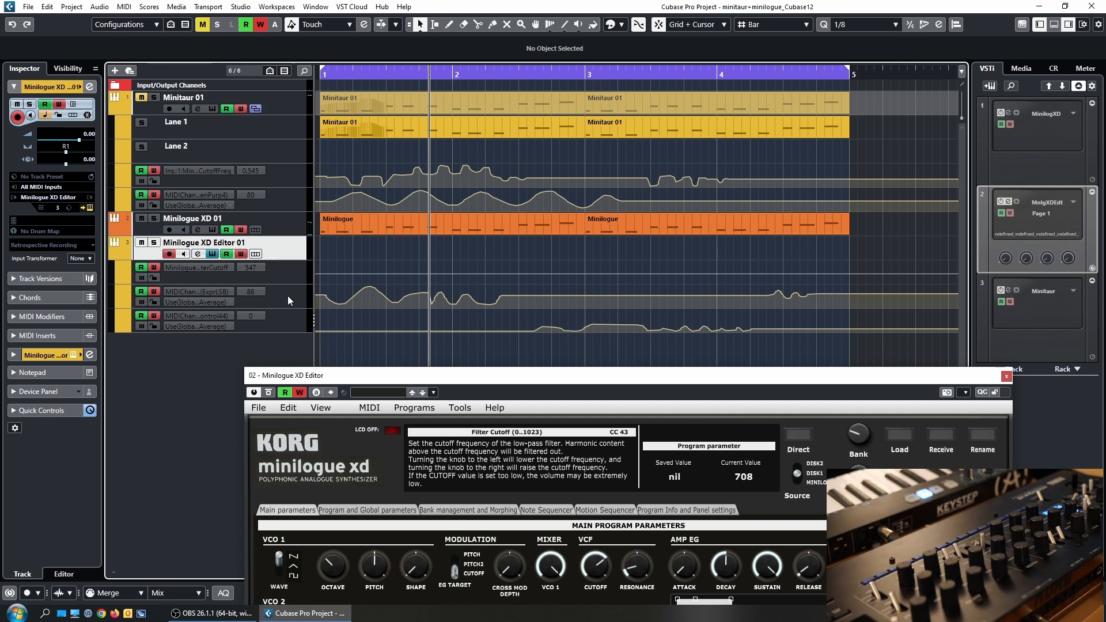
# Step: Remove CC 63 (Control 63) from the filtered controllers in the MIDI Filter preferences and apply the change
pyautogui.click(103, 7)
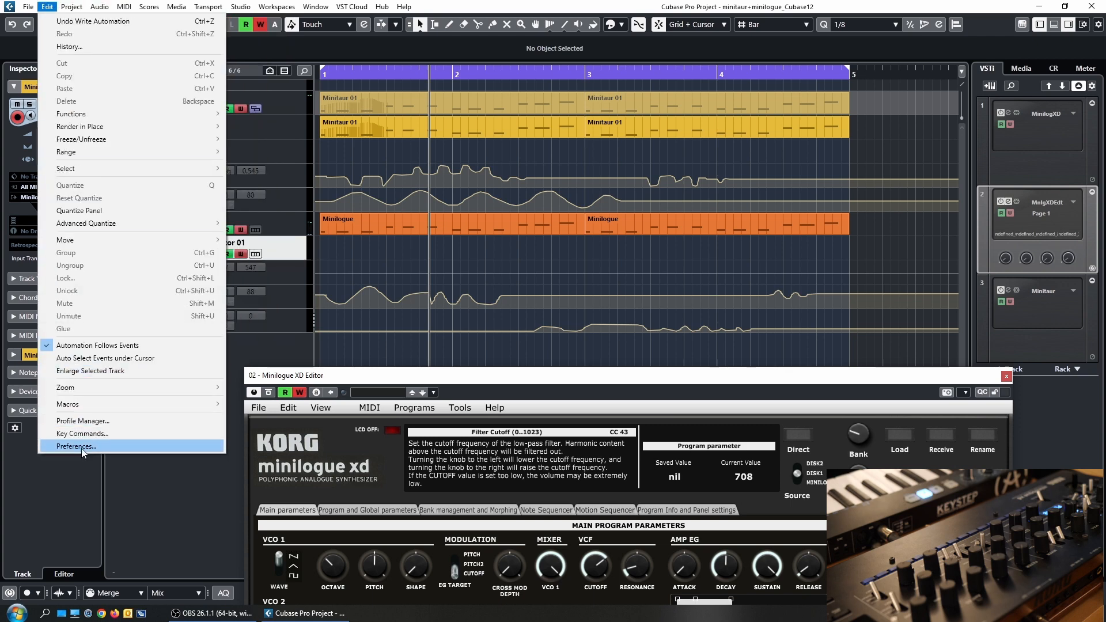
pyautogui.click(81, 447)
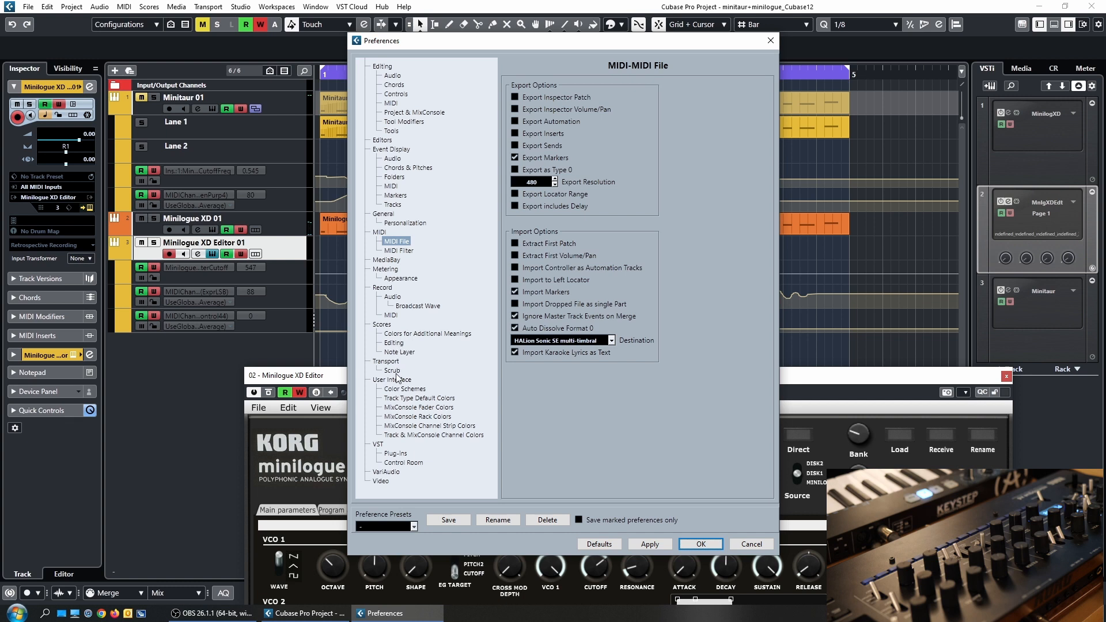
pyautogui.click(397, 251)
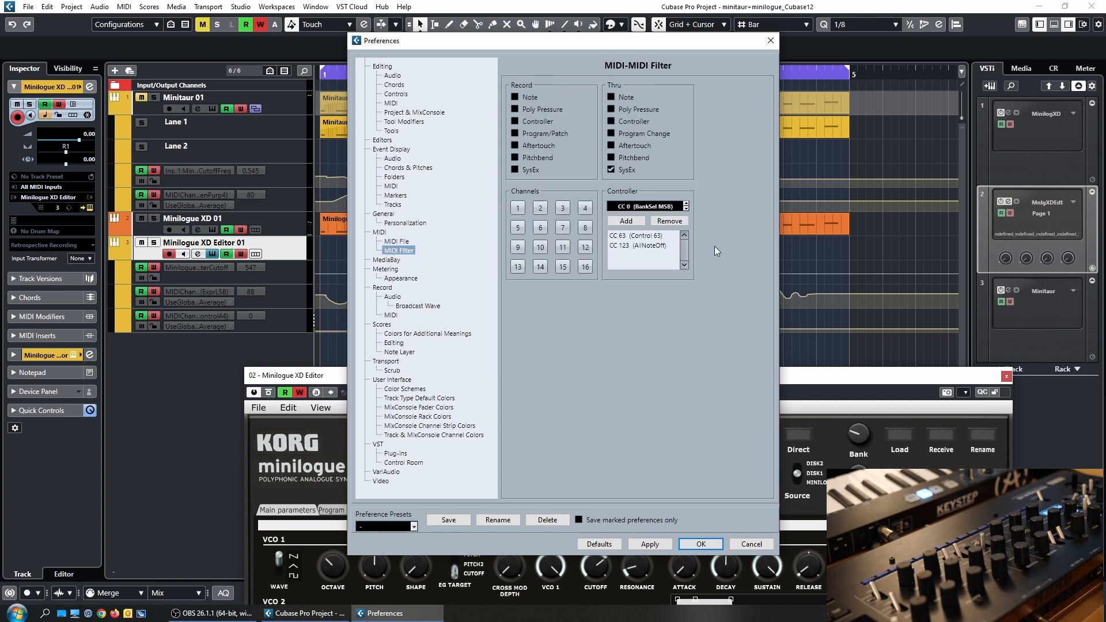
pyautogui.click(645, 246)
pyautogui.click(629, 236)
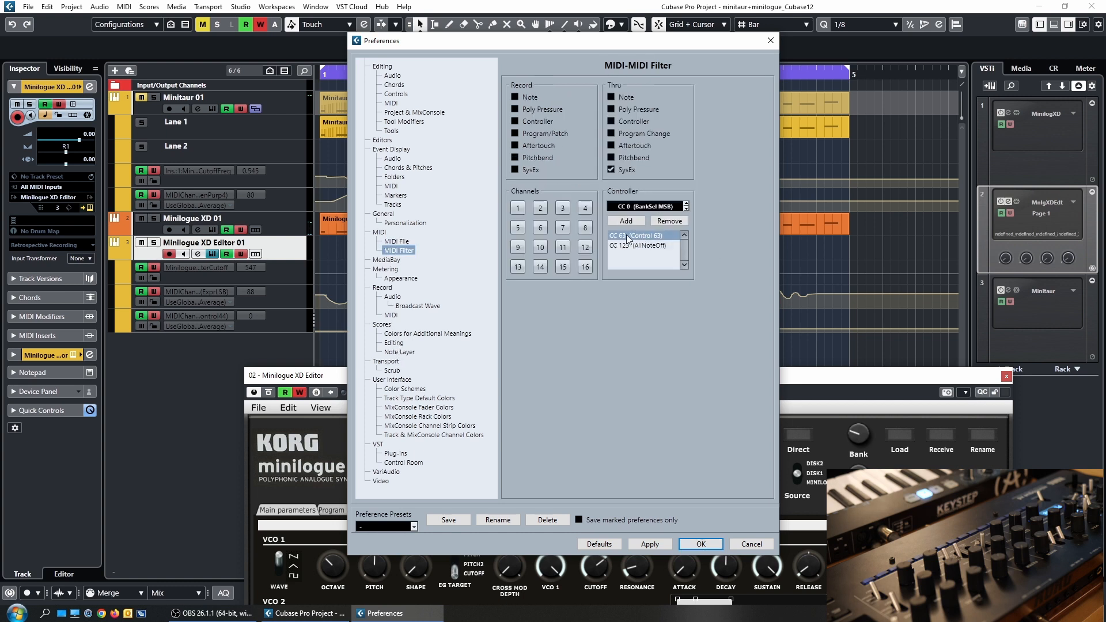
pyautogui.click(669, 221)
pyautogui.click(651, 544)
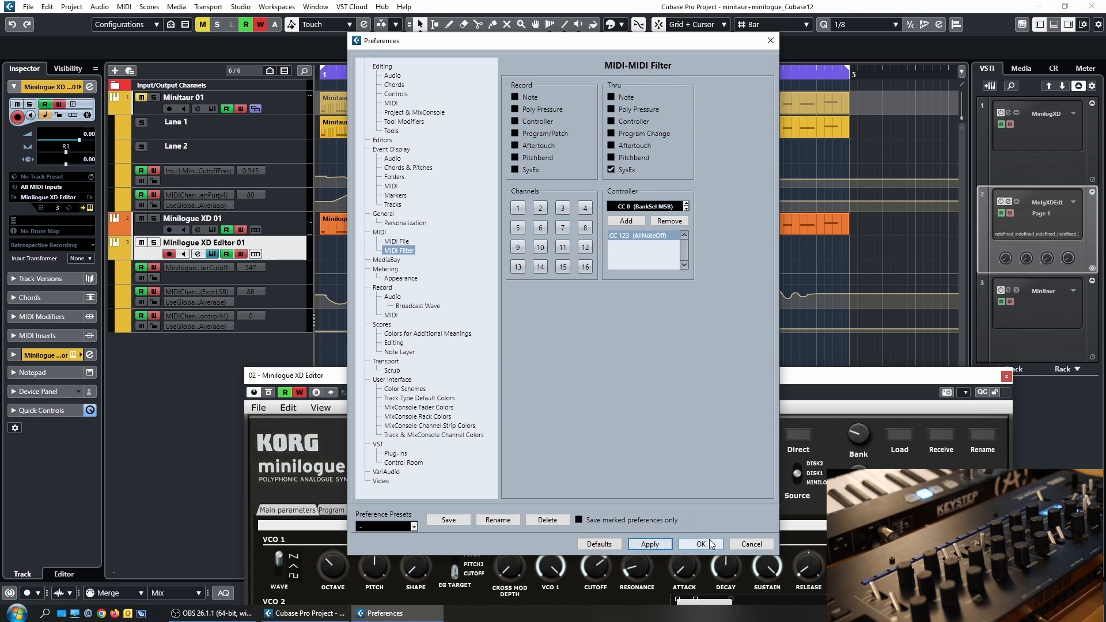
pyautogui.click(700, 545)
# Step: Record hardware cutoff and resonance movements from bar 1 through bar 4 on the Minilogue XD Editor 01 track with CC 63 unfiltered
pyautogui.click(336, 73)
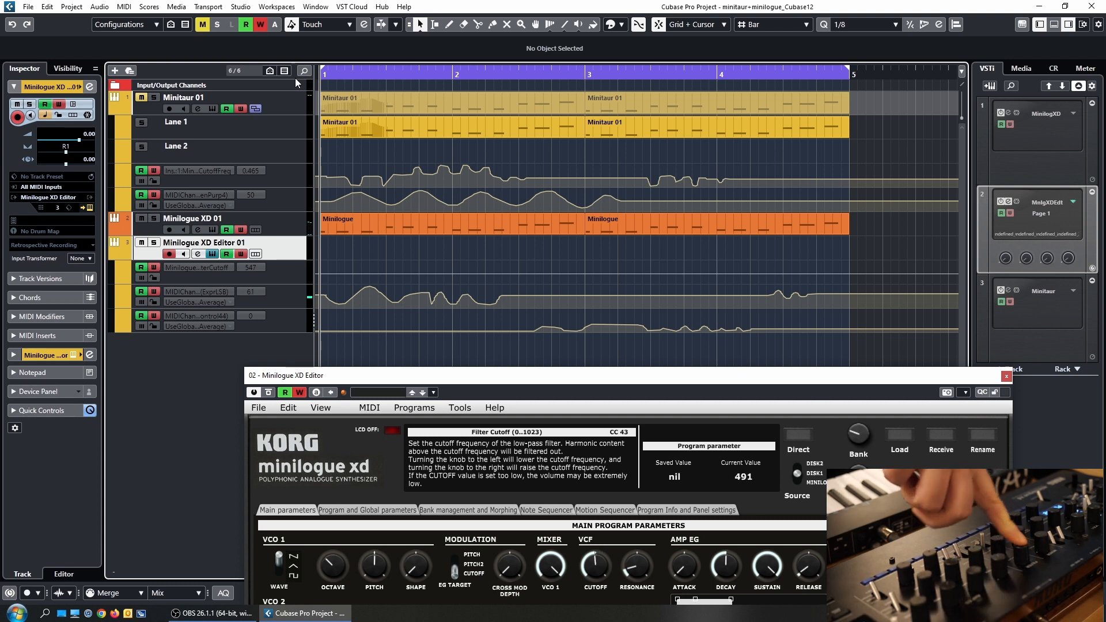
pyautogui.press('space')
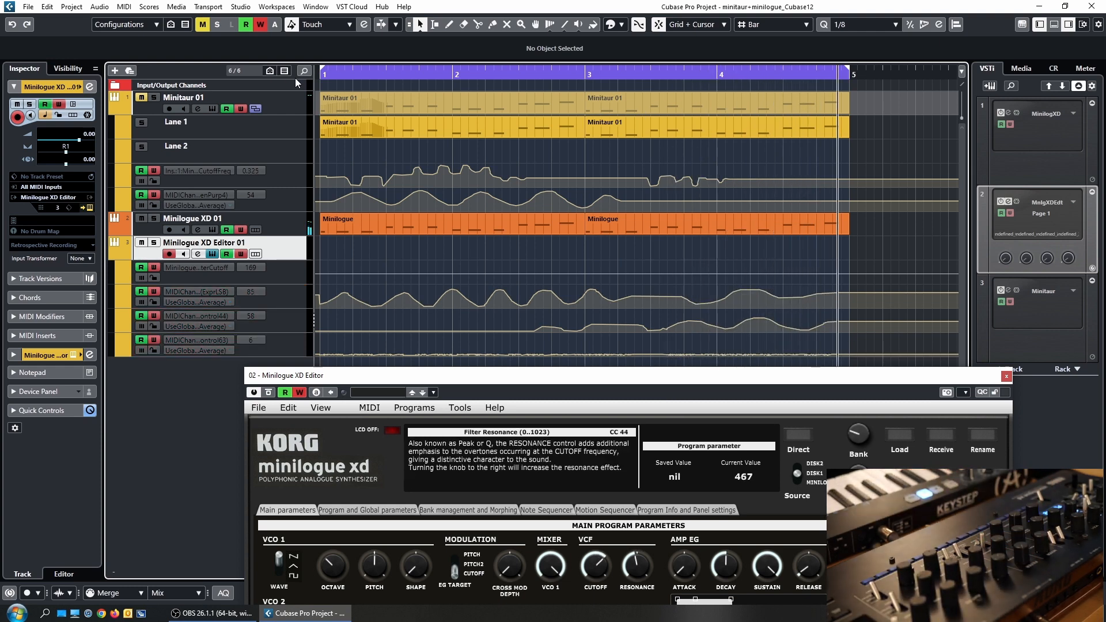
# Step: Close the plug-in editor and delete all recorded CC 63 automation points on the Minilogue XD Editor 01 track
pyautogui.click(265, 348)
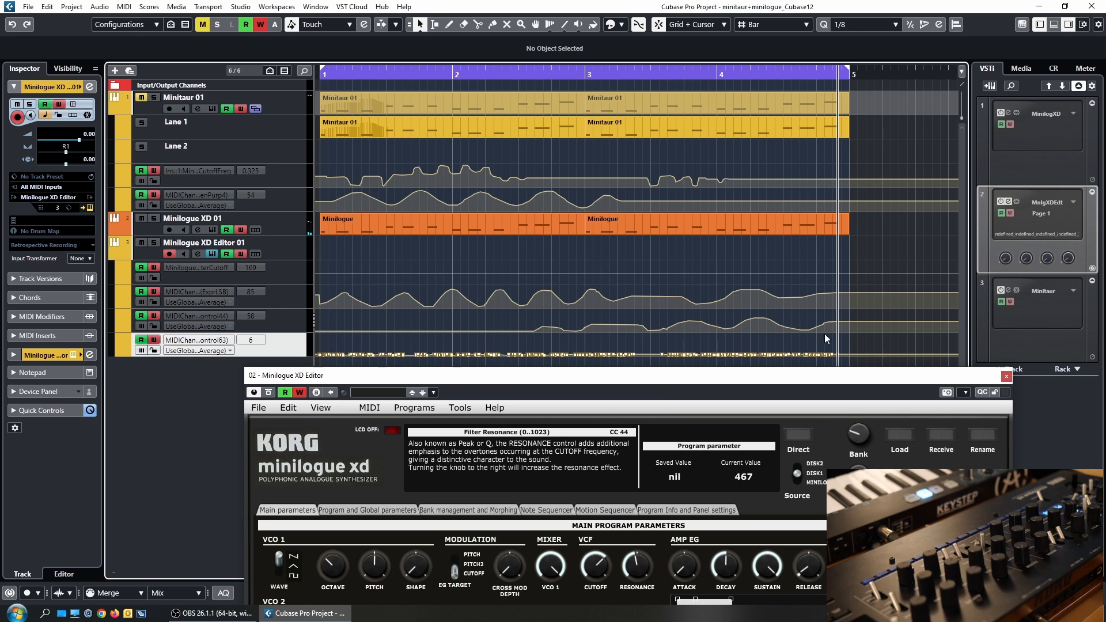
pyautogui.click(1006, 376)
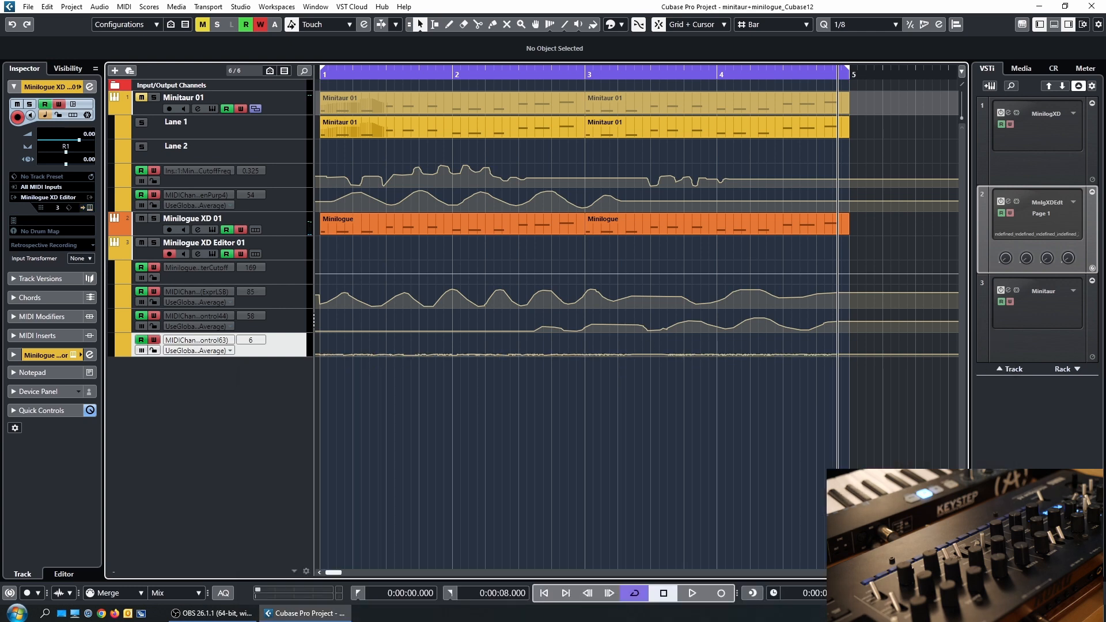
pyautogui.hotkey('shift', 'h')
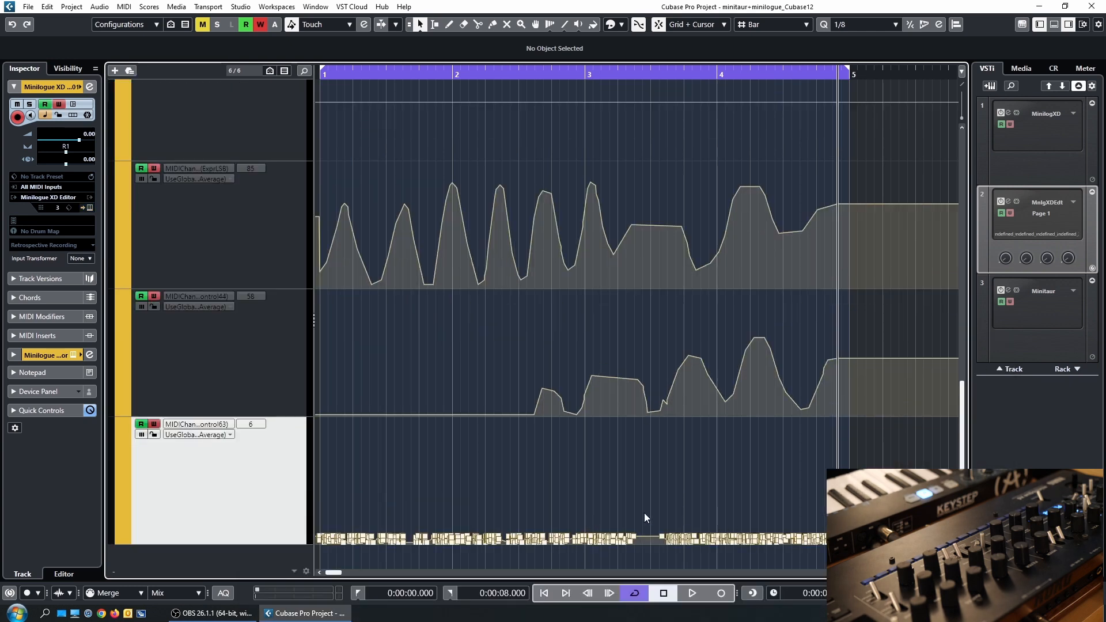
pyautogui.moveTo(882, 492); pyautogui.dragTo(316, 553)
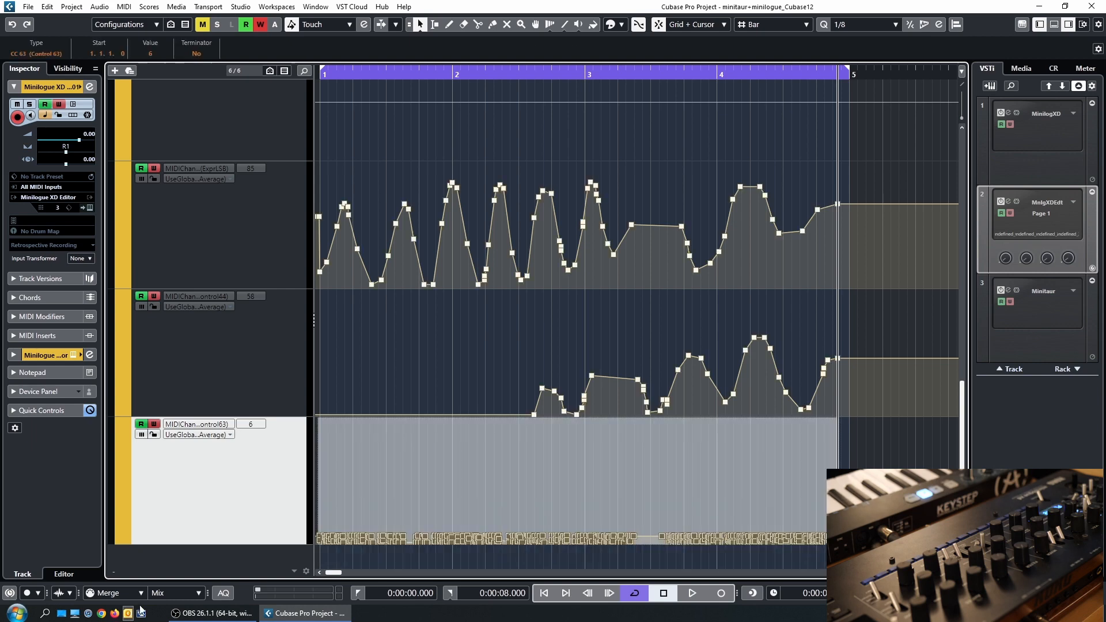
pyautogui.press('Delete')
pyautogui.click(237, 330)
pyautogui.click(260, 253)
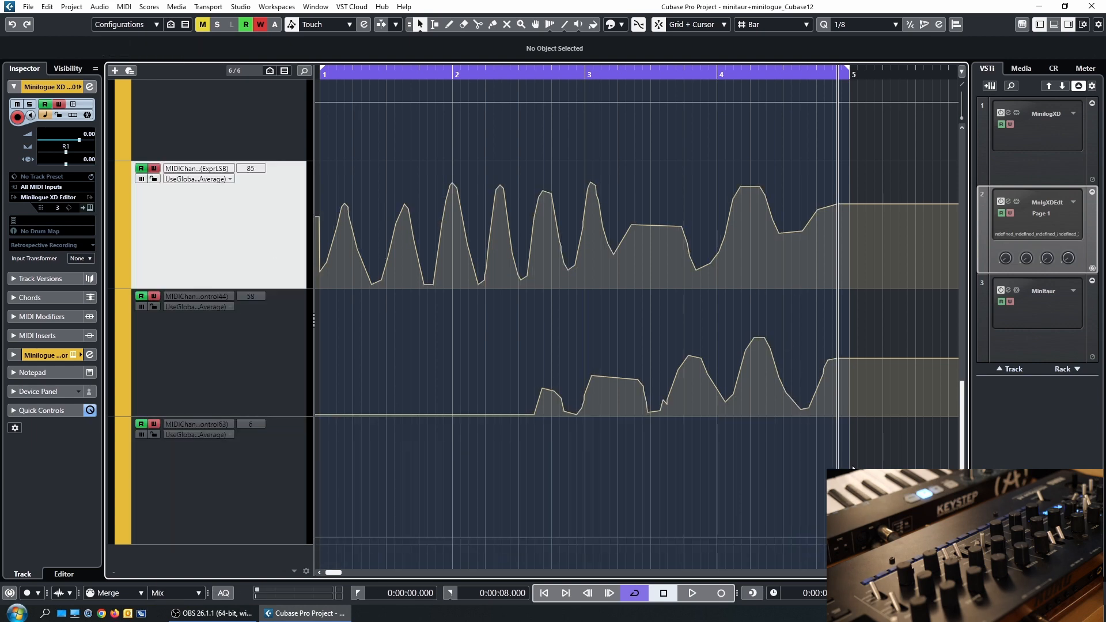
pyautogui.moveTo(962, 552)
pyautogui.mouseDown()
pyautogui.moveTo(962, 529)
pyautogui.moveTo(962, 549)
pyautogui.mouseUp()
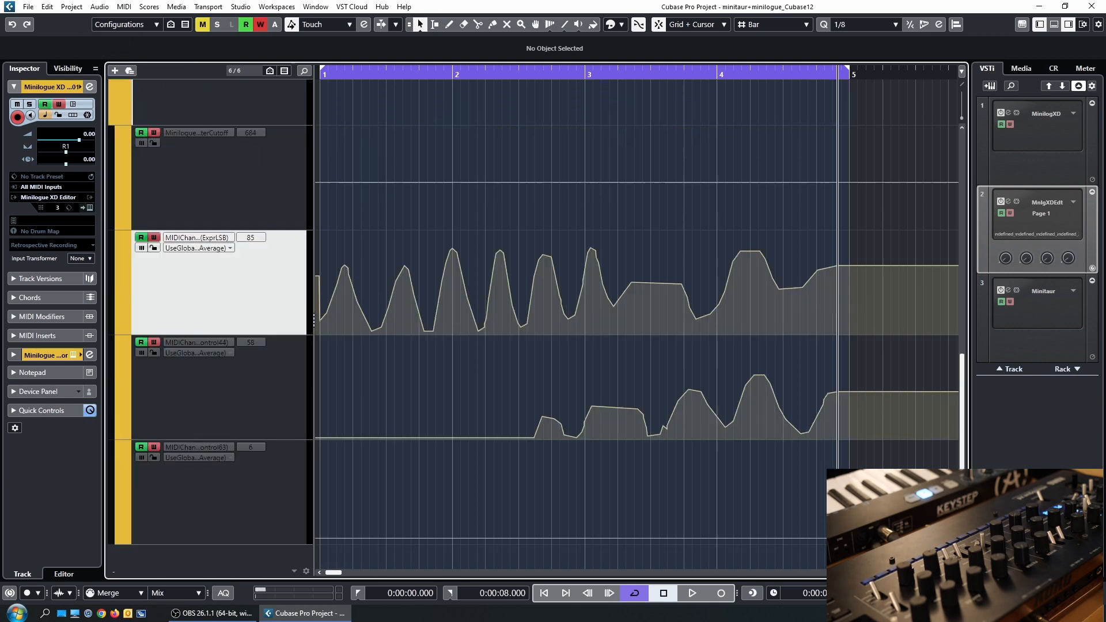
pyautogui.scroll(3, 633, 288)
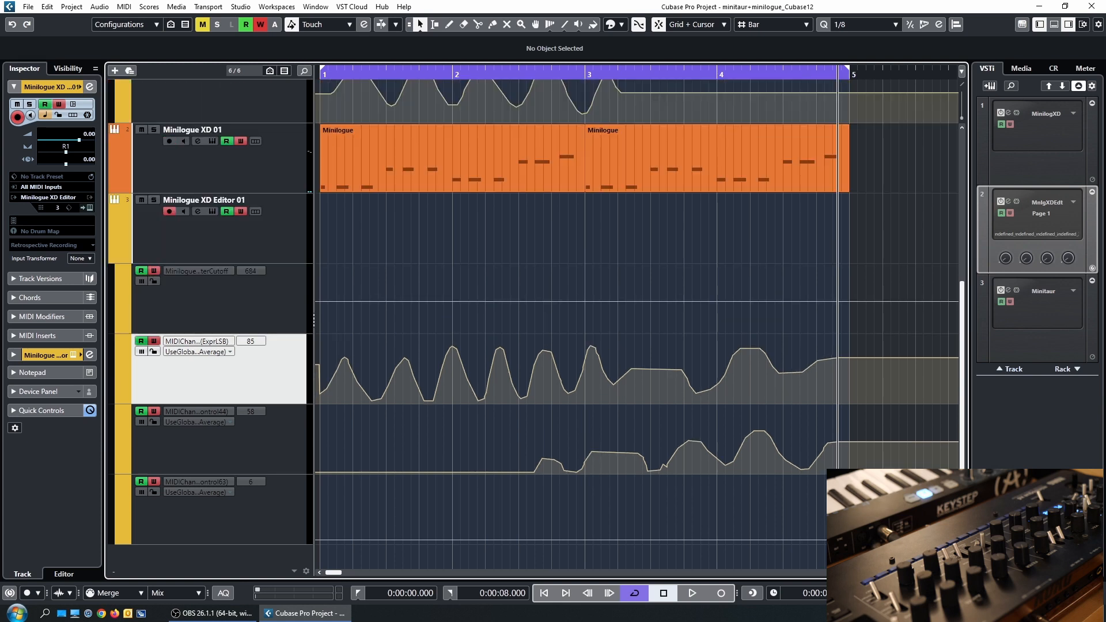
# Step: Open the Minilogue XD Editor, examine the external instruments set up in Audio Connections, and close both windows
pyautogui.click(89, 354)
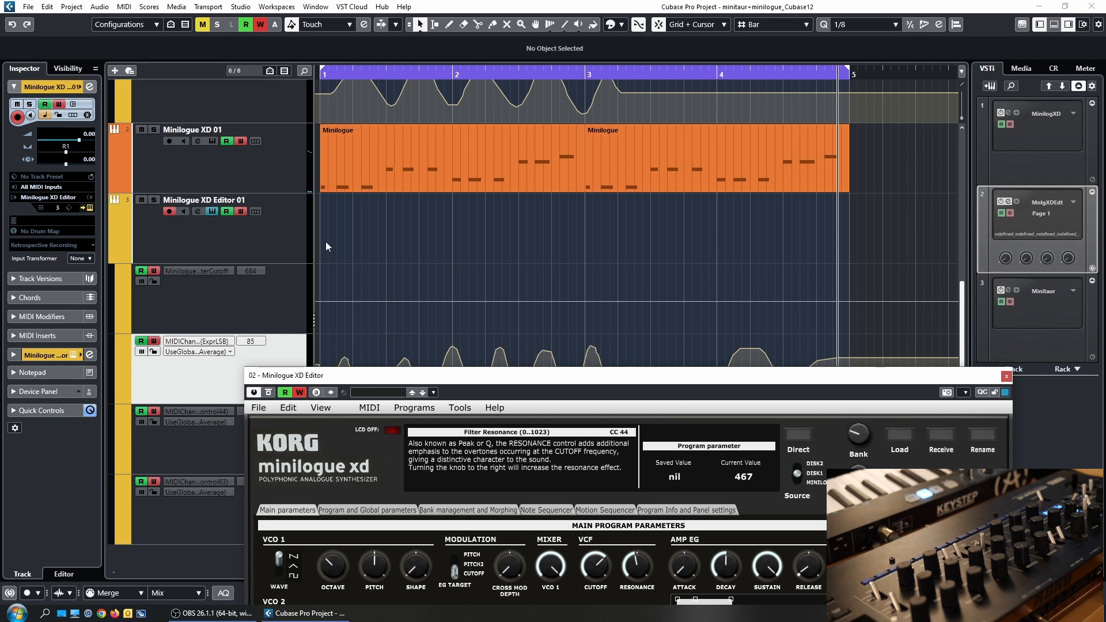
pyautogui.click(261, 7)
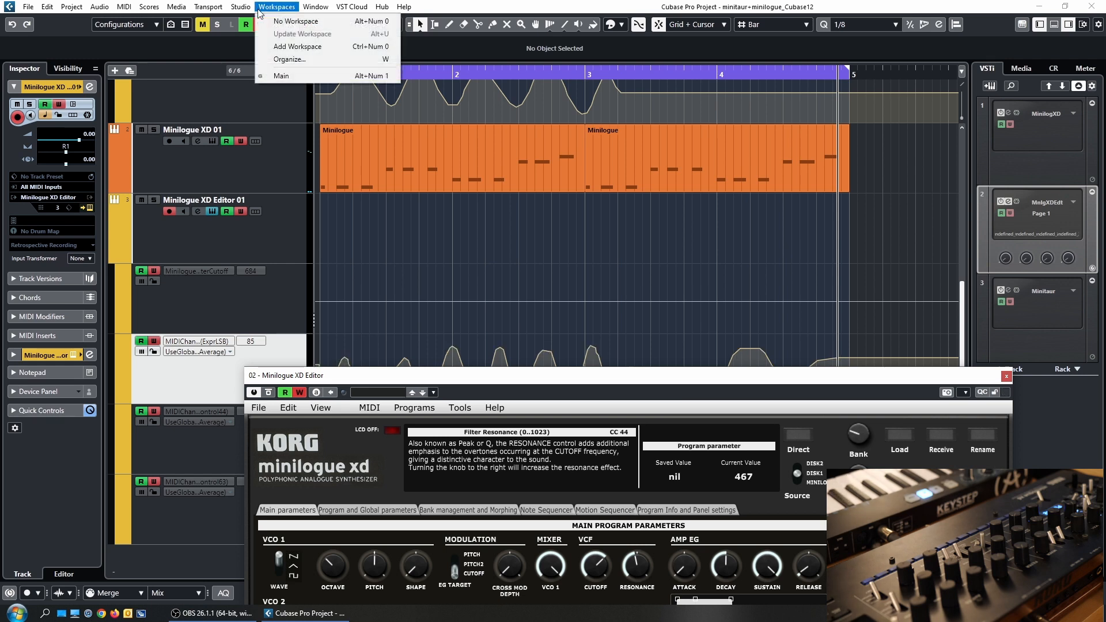
pyautogui.moveTo(247, 8)
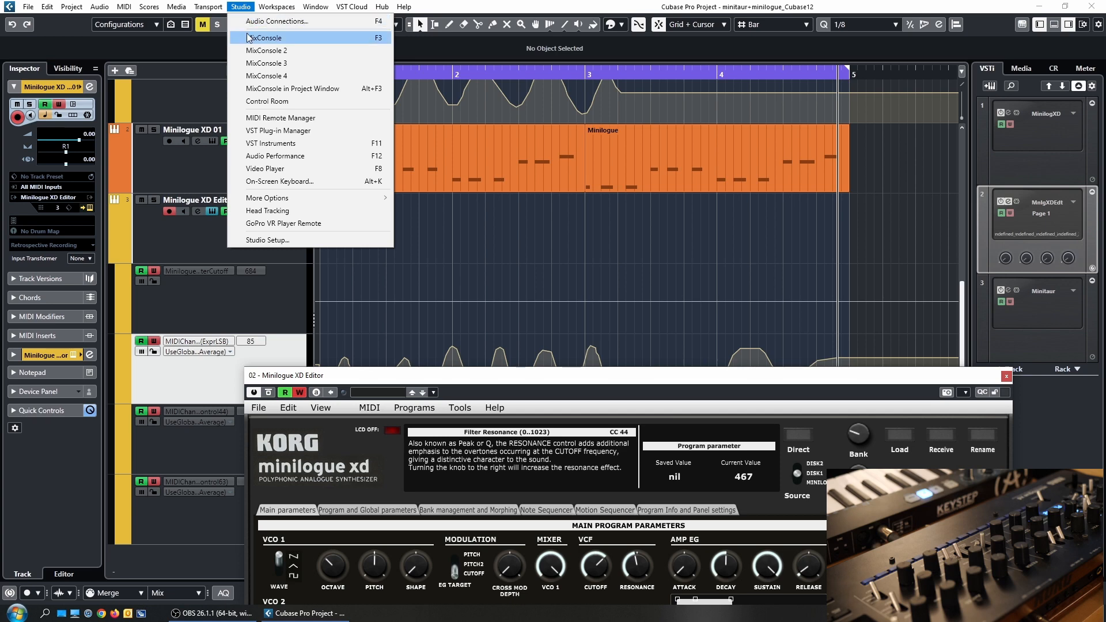
pyautogui.click(249, 22)
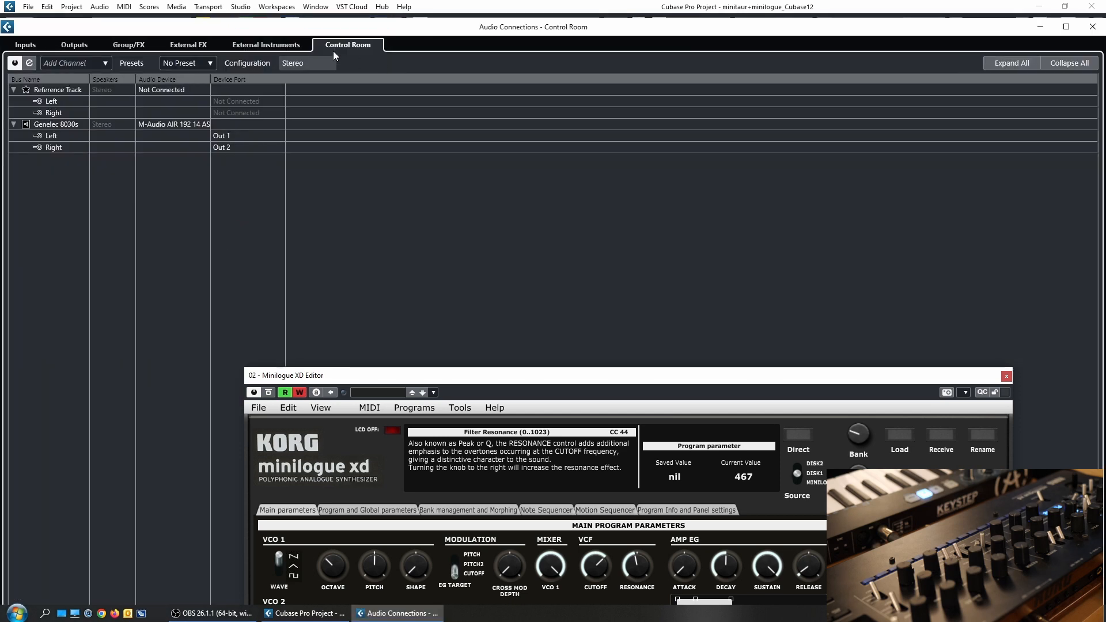
pyautogui.click(288, 46)
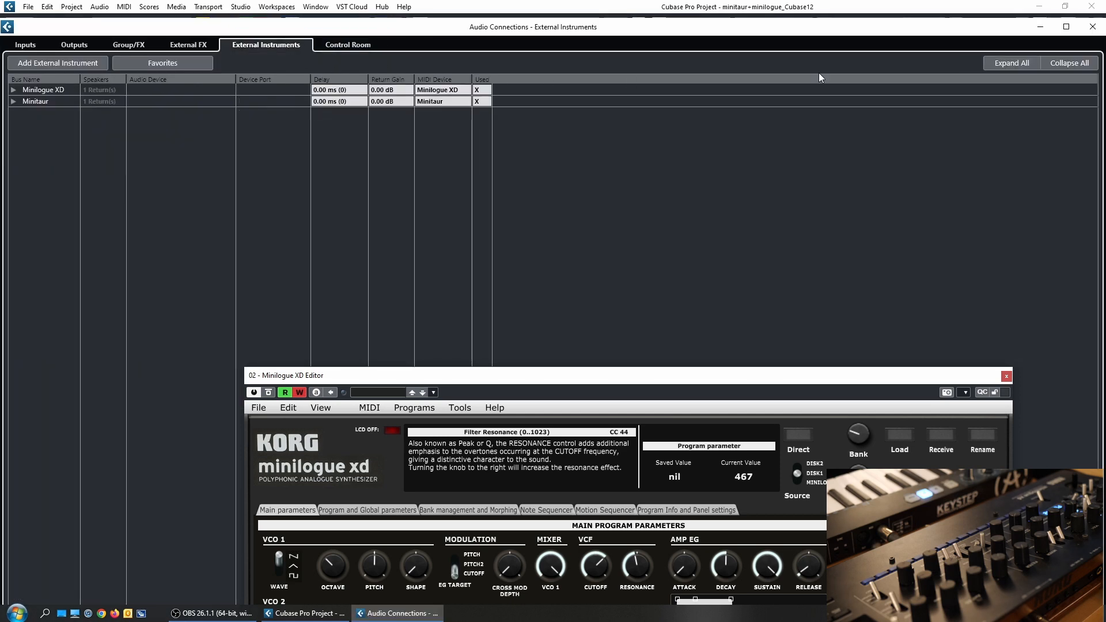
pyautogui.click(1092, 27)
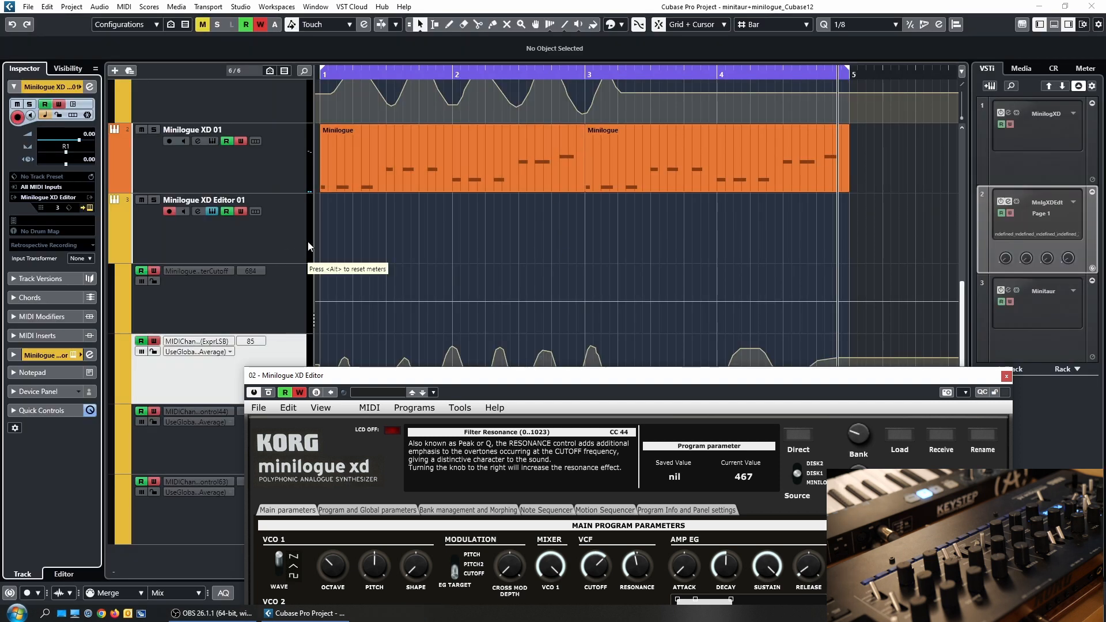
pyautogui.click(1006, 375)
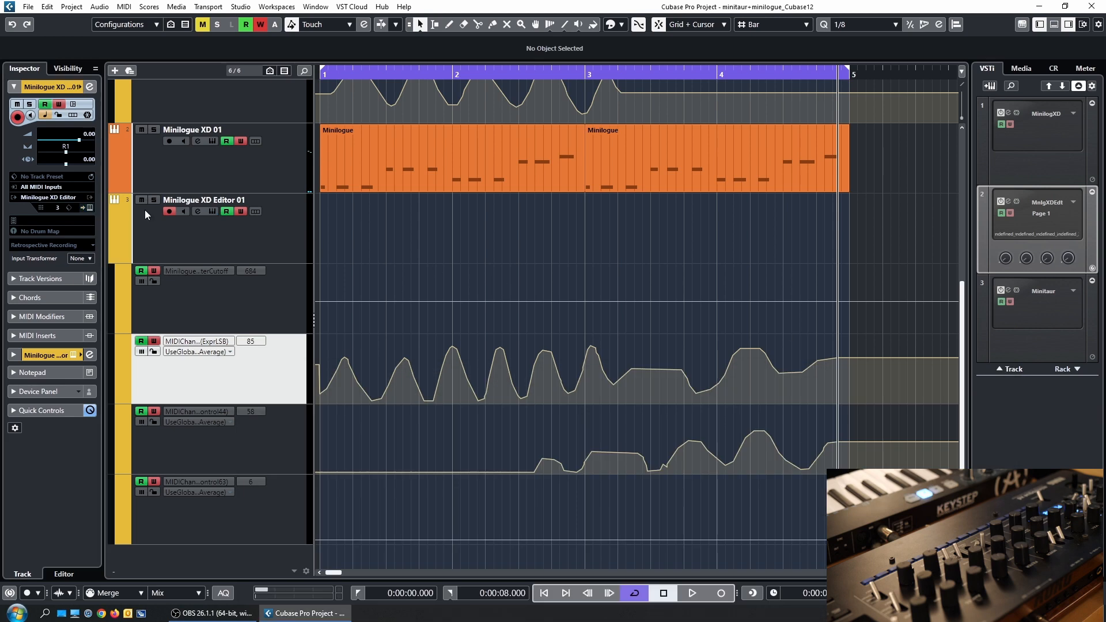
# Step: Examine the MIDI channel and MIDI input choices of the Minilogue XD Editor 01 track and compare the recorded automation lanes
pyautogui.click(55, 207)
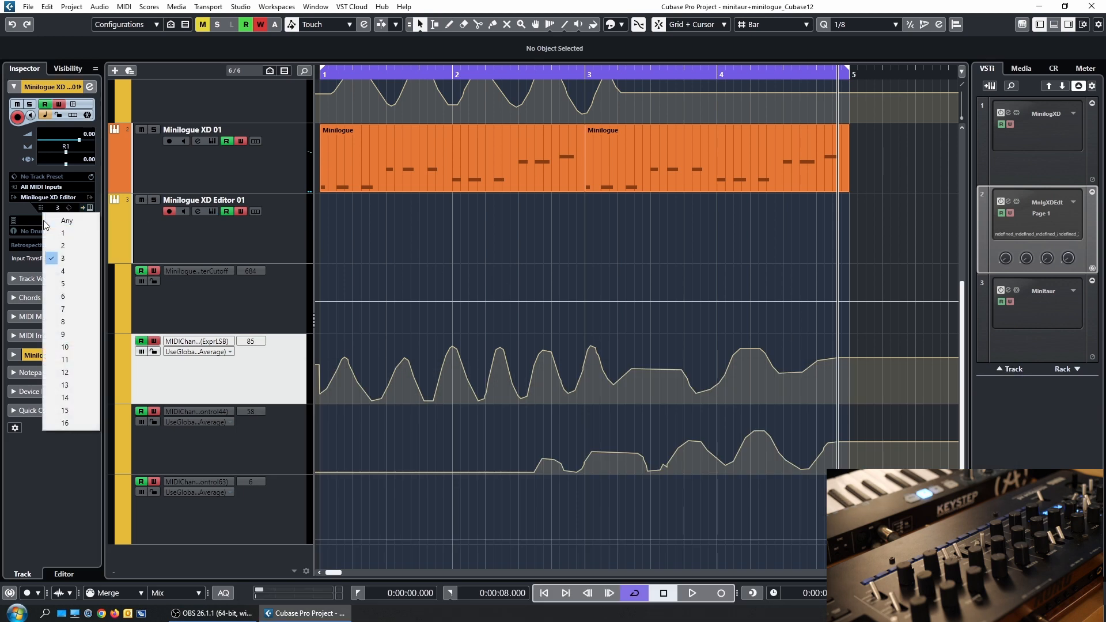
pyautogui.click(22, 218)
pyautogui.scroll(6, 544, 367)
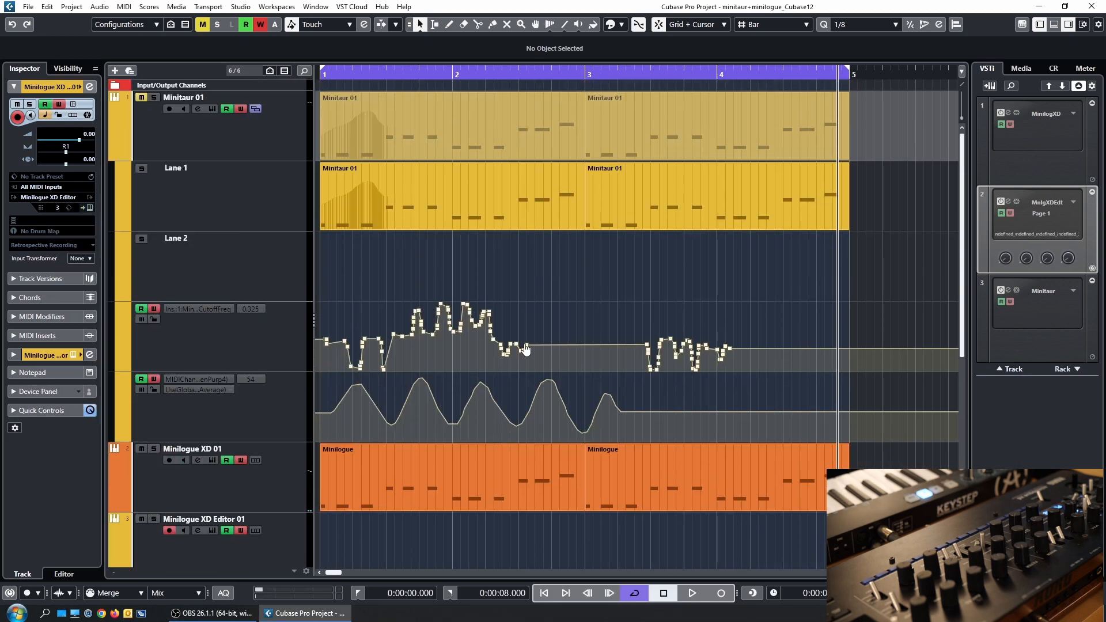
pyautogui.click(57, 209)
pyautogui.click(62, 191)
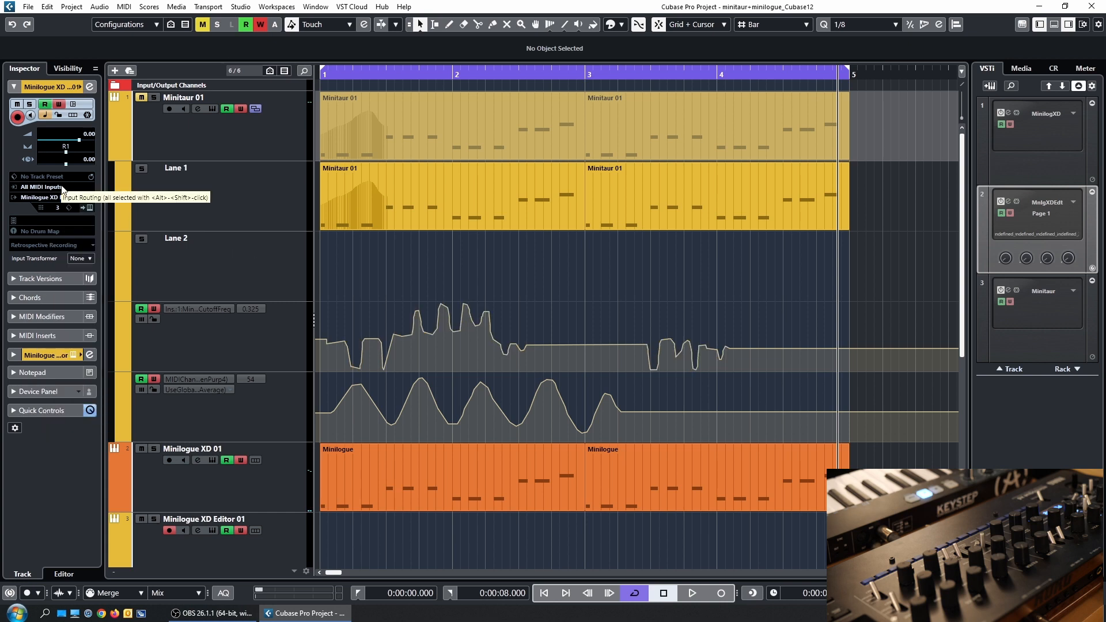
pyautogui.click(62, 187)
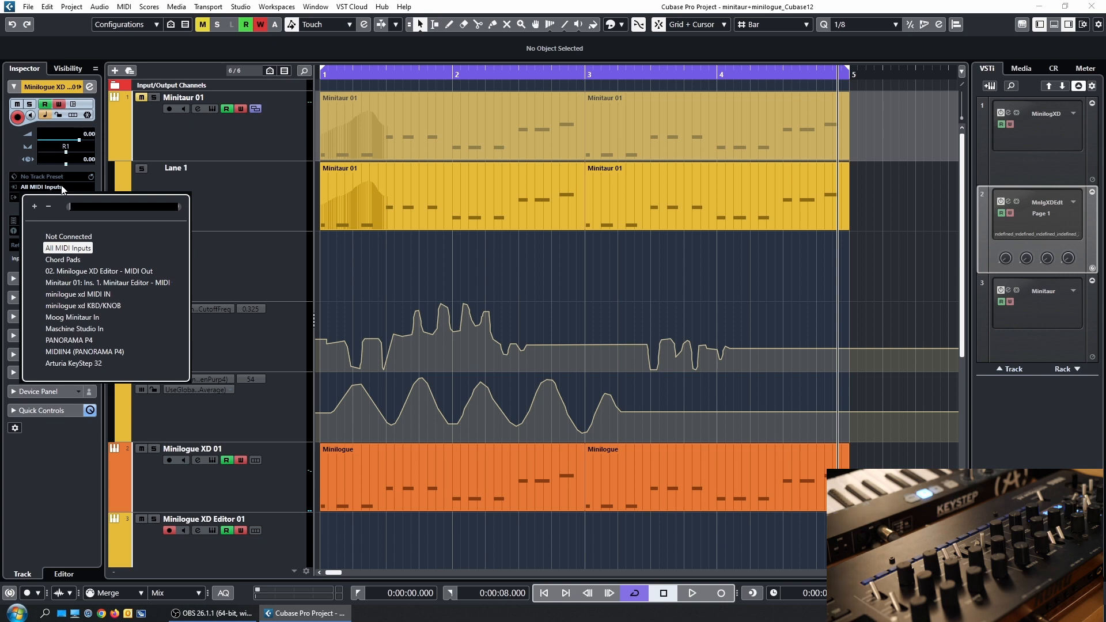
pyautogui.click(315, 253)
pyautogui.scroll(-3, 251, 433)
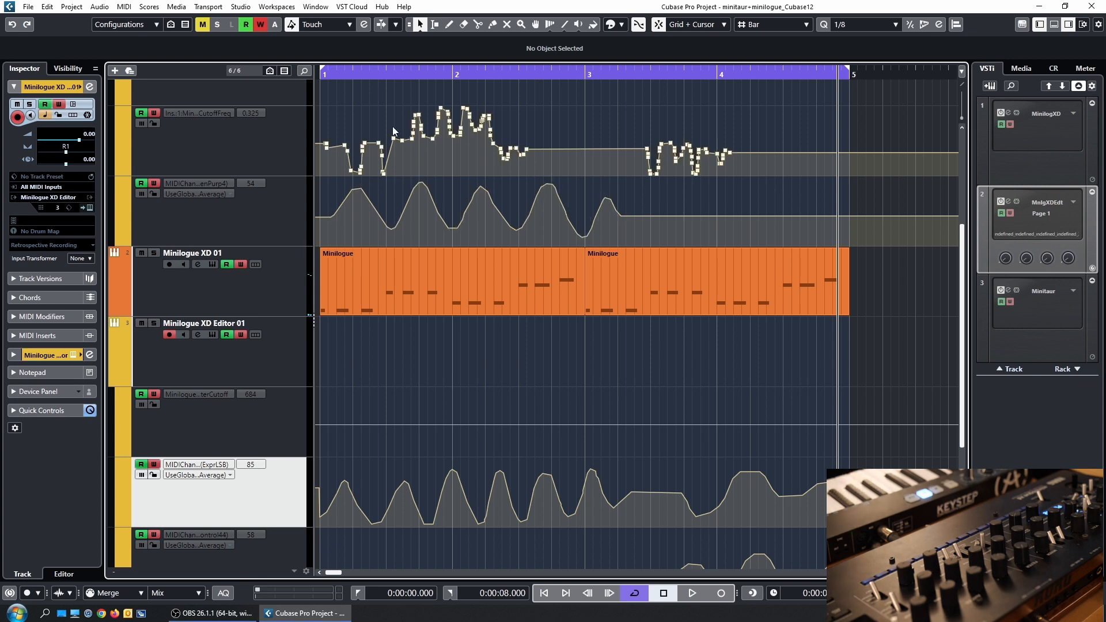
pyautogui.scroll(4, 372, 115)
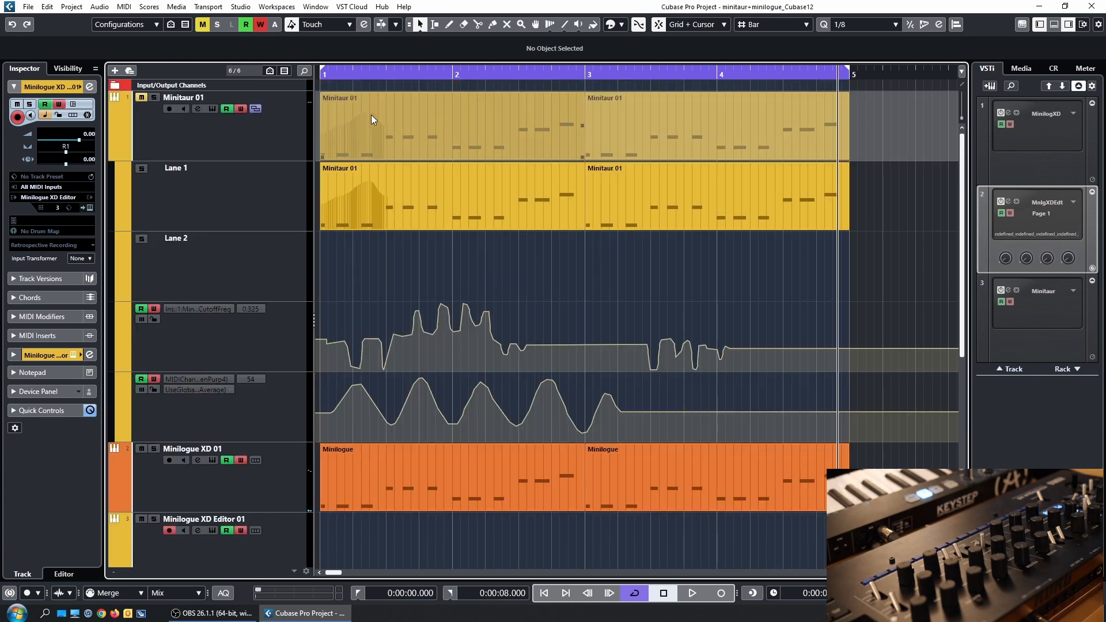
# Step: Turn off cycle playback with the cursor at bar 1 and select the Minitaur 01 track's plug-in cutoff automation lane
pyautogui.click(372, 70)
pyautogui.scroll(-2, 198, 293)
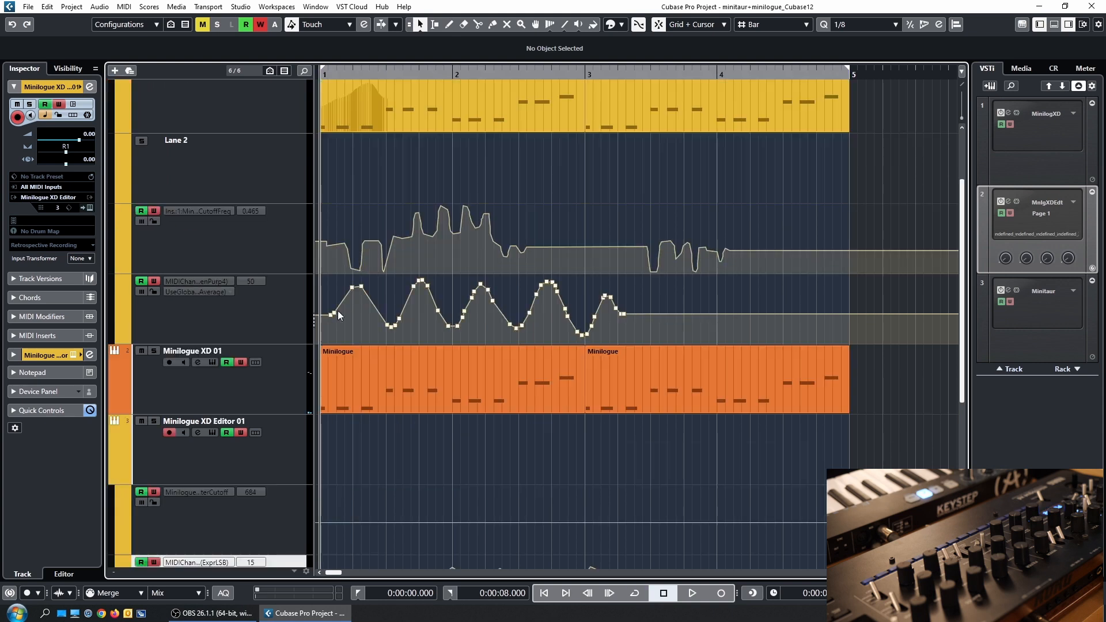
pyautogui.scroll(2, 281, 281)
pyautogui.click(277, 327)
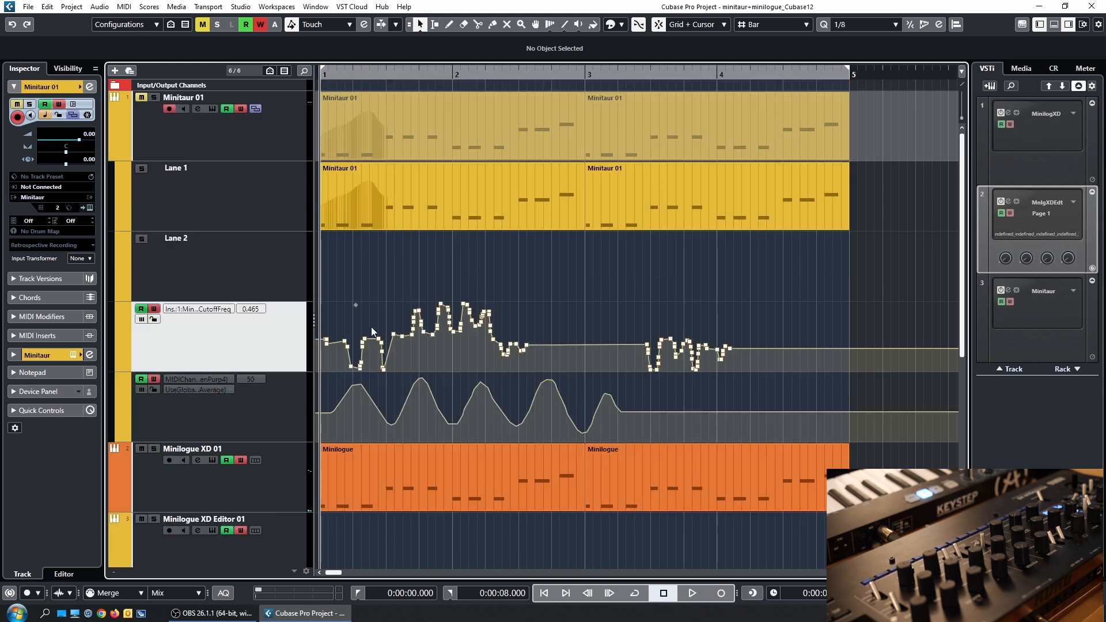
# Step: Open the Minitaur Editor insert of the Minitaur 01 track, place it over the arrangement, and try its cutoff knob
pyautogui.click(73, 355)
pyautogui.click(15, 356)
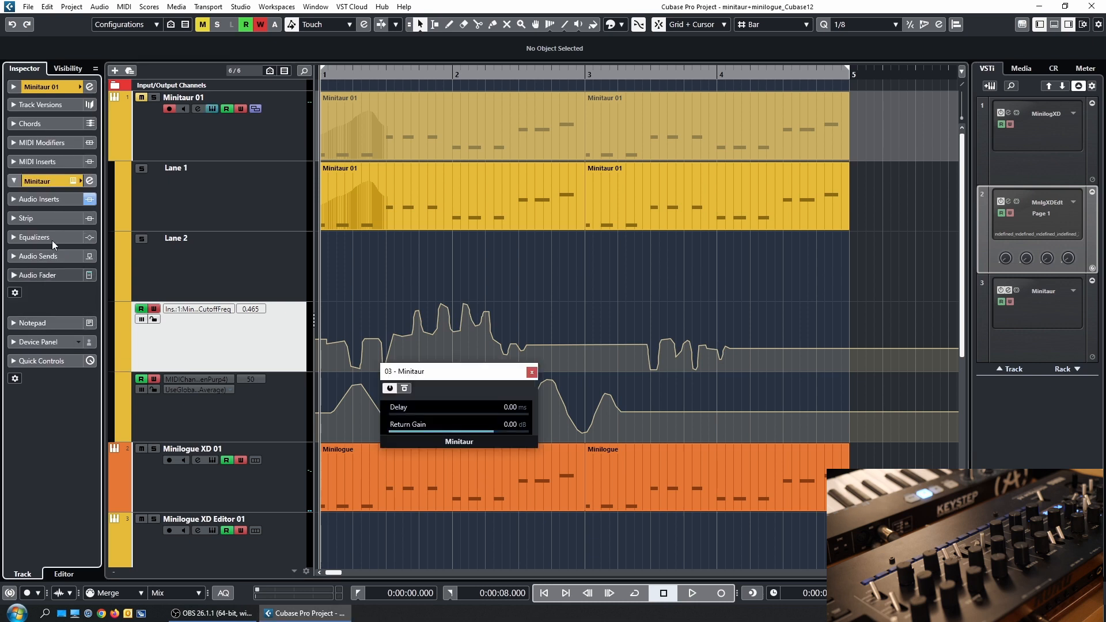
pyautogui.click(14, 199)
pyautogui.click(26, 221)
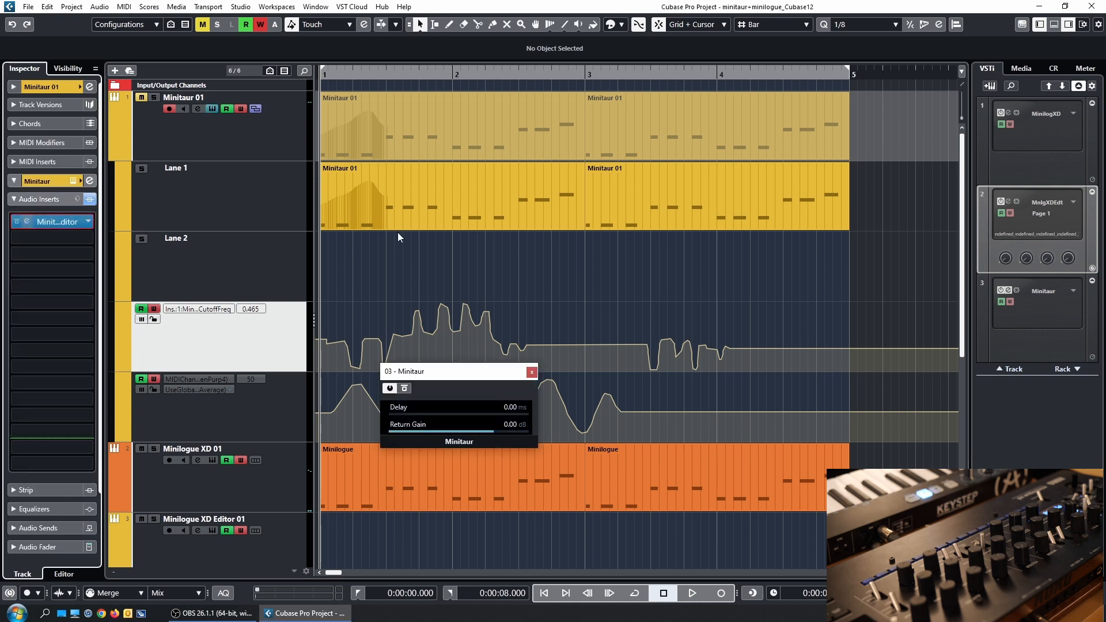
pyautogui.moveTo(403, 382); pyautogui.dragTo(637, 168)
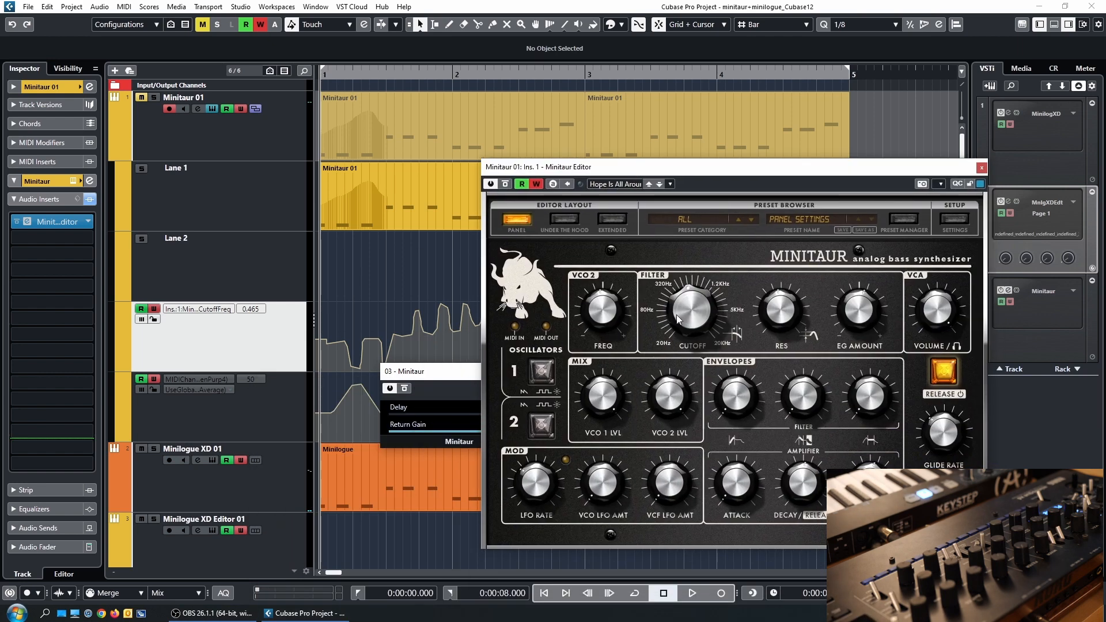
pyautogui.moveTo(689, 287); pyautogui.dragTo(668, 298)
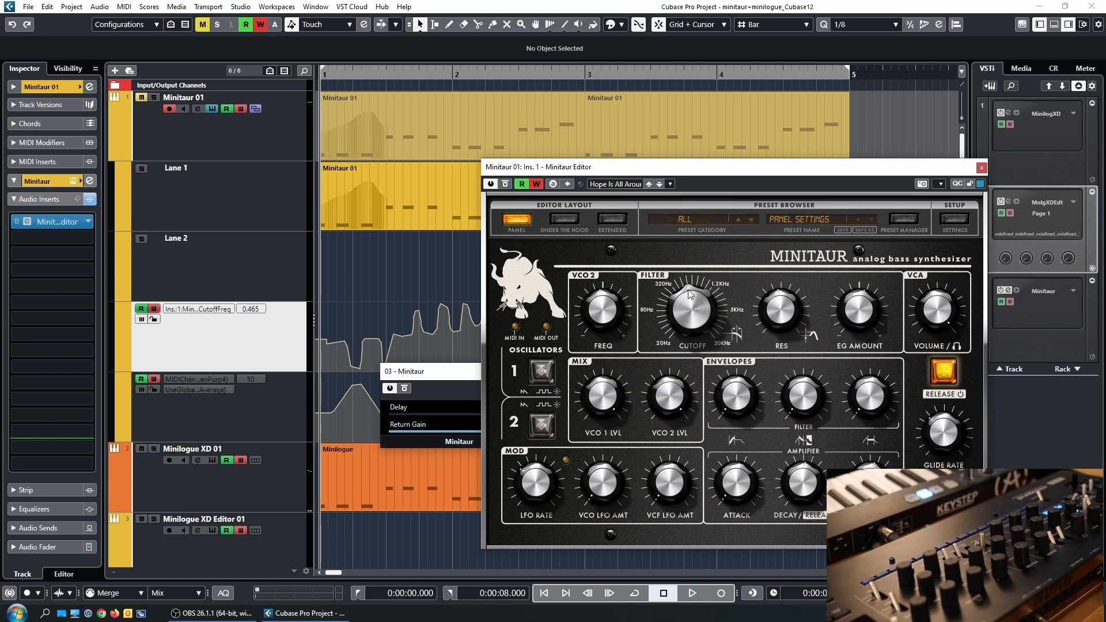